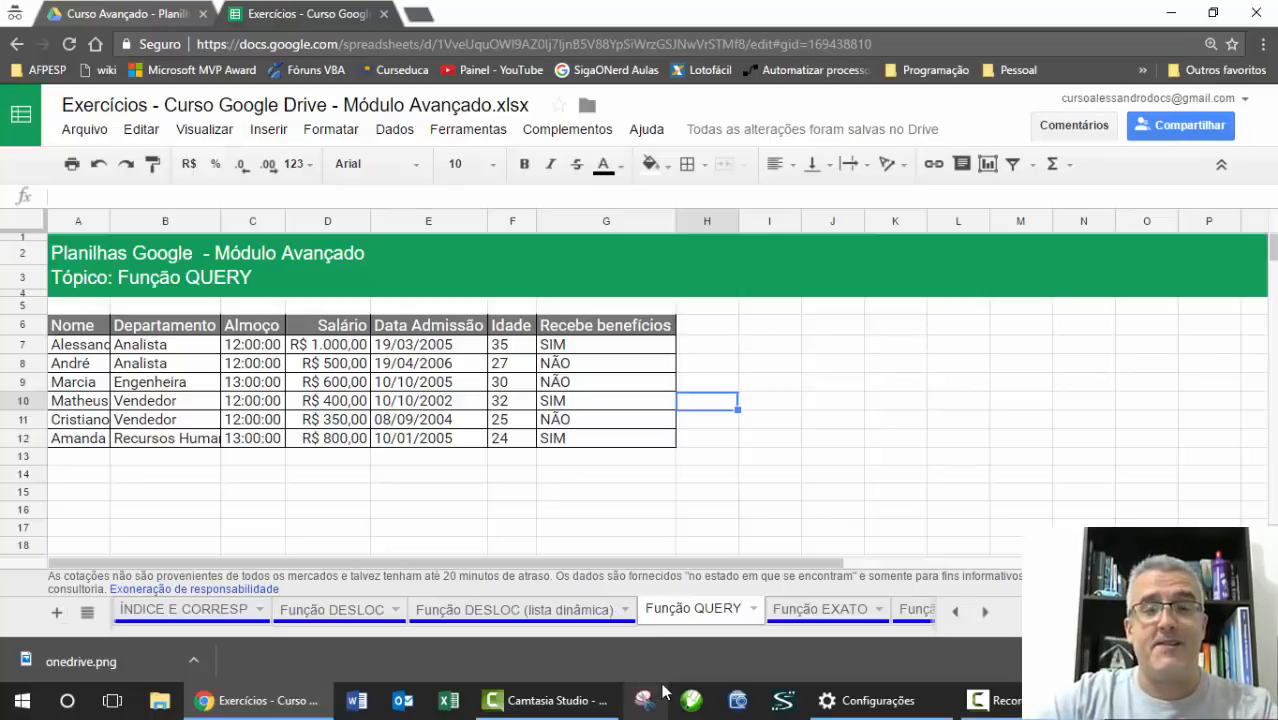
Select cell I6 and widen column A so the full names fit.
{"action": "left_click", "coordinate": [779, 344]}
{"action": "key", "text": "Up"}
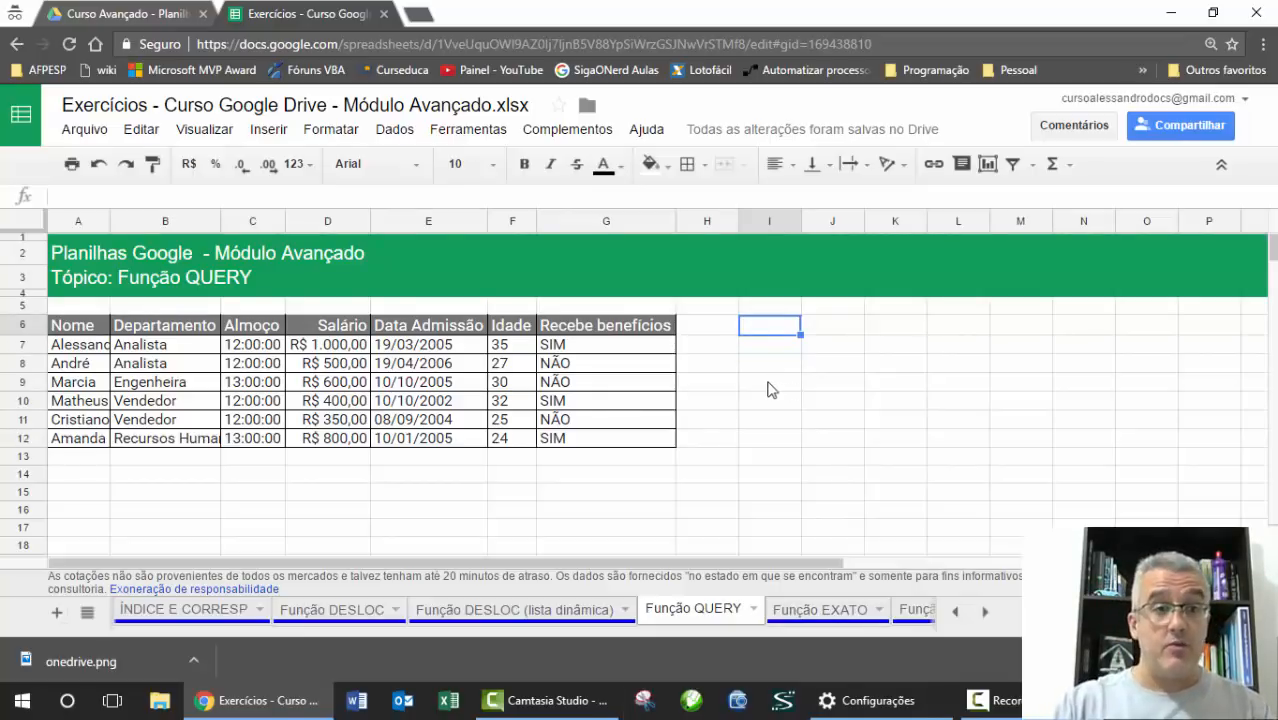
{"action": "left_click_drag", "start_coordinate": [110, 214], "coordinate": [151, 214]}
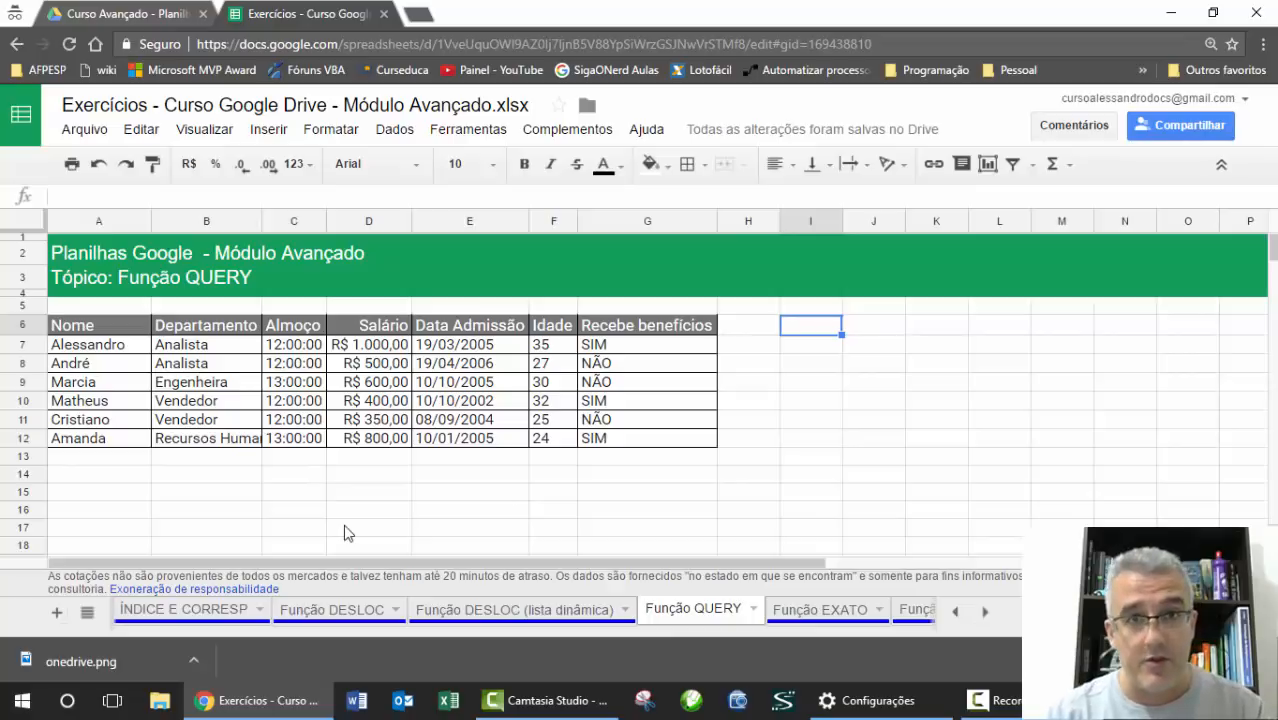
Enter the formula =QUERY($A$6:$G$12;"SELECT") in cell I6, using the whole employee table as an absolute data range.
{"action": "type", "text": "=QUERY"}
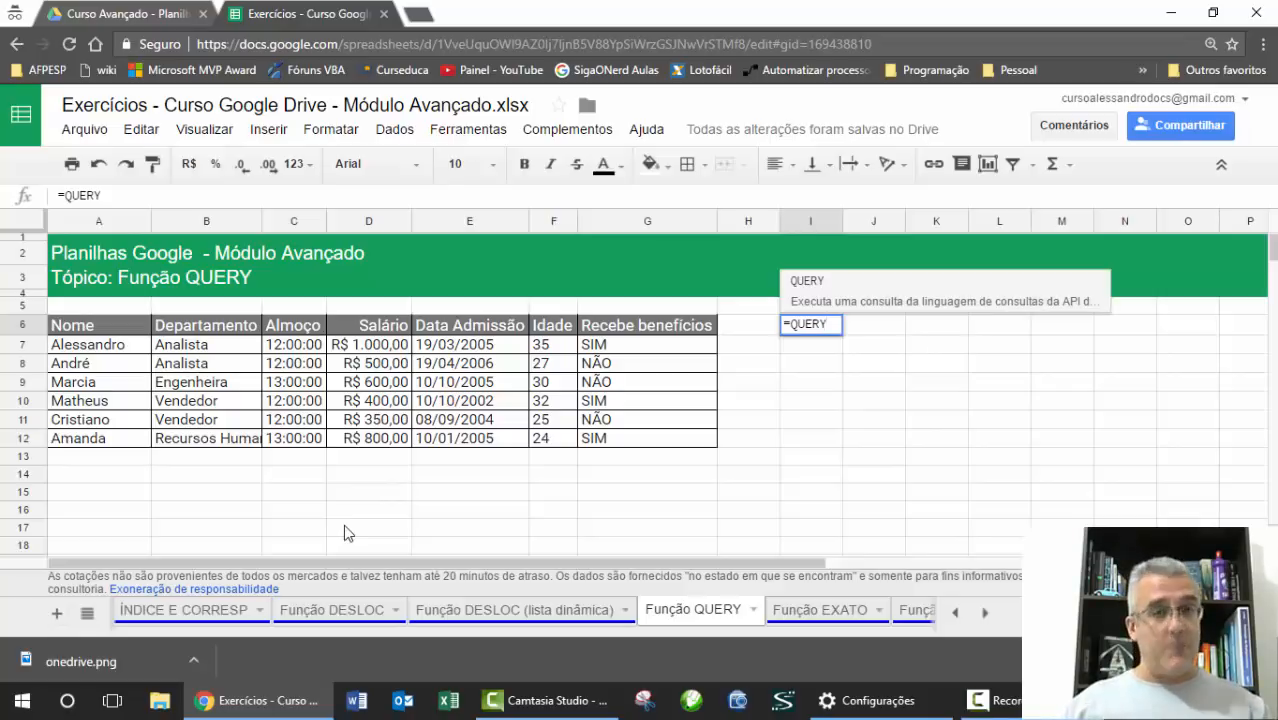
{"action": "type", "text": "("}
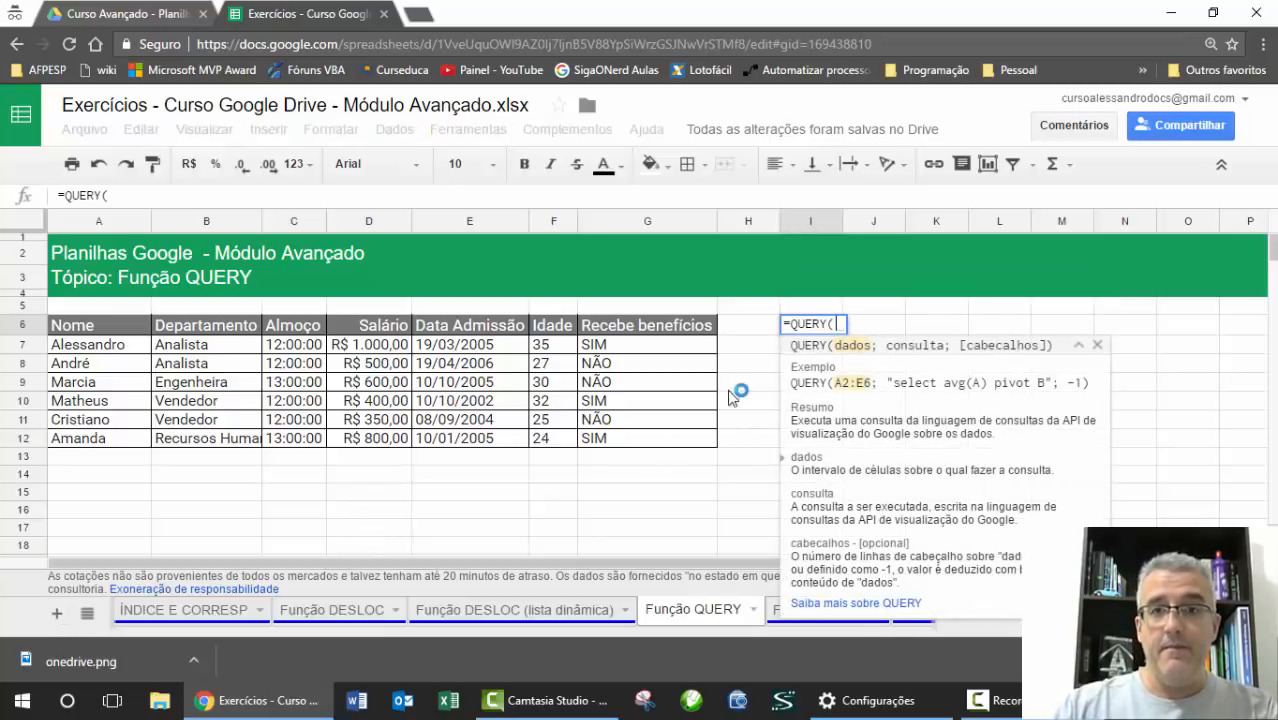
{"action": "left_click_drag", "start_coordinate": [65, 325], "coordinate": [633, 452]}
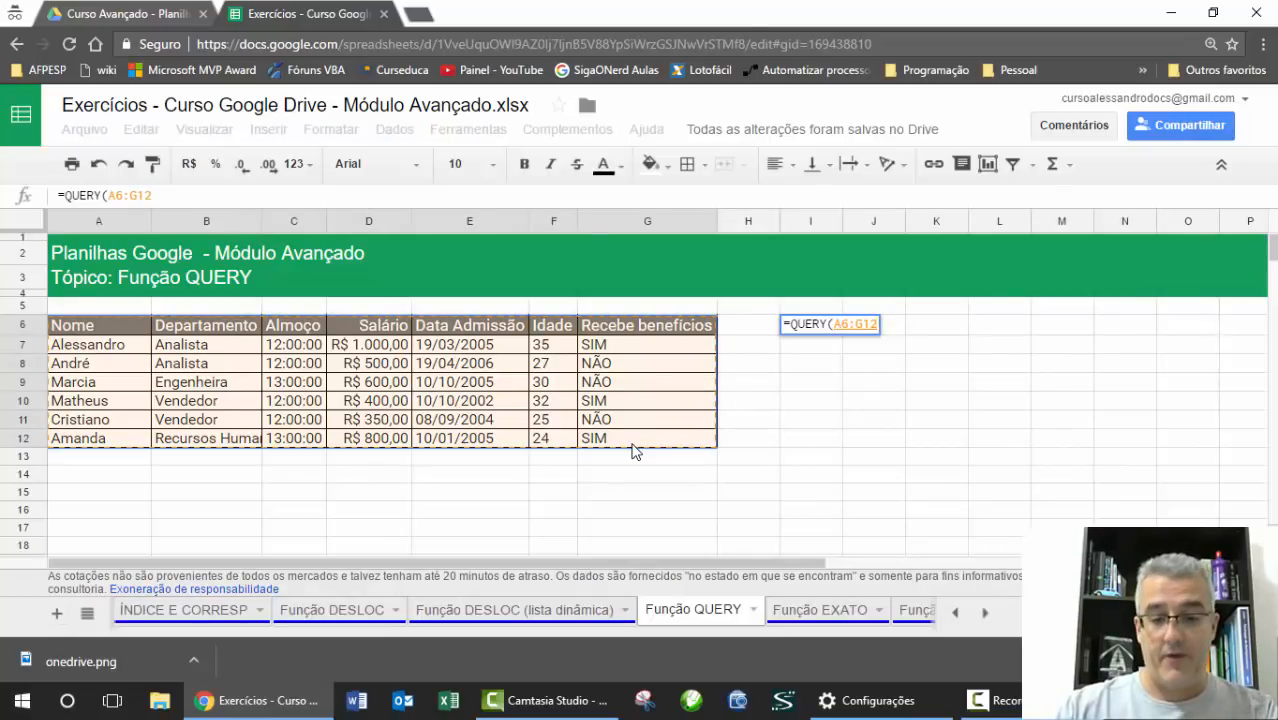
{"action": "key", "text": "F4"}
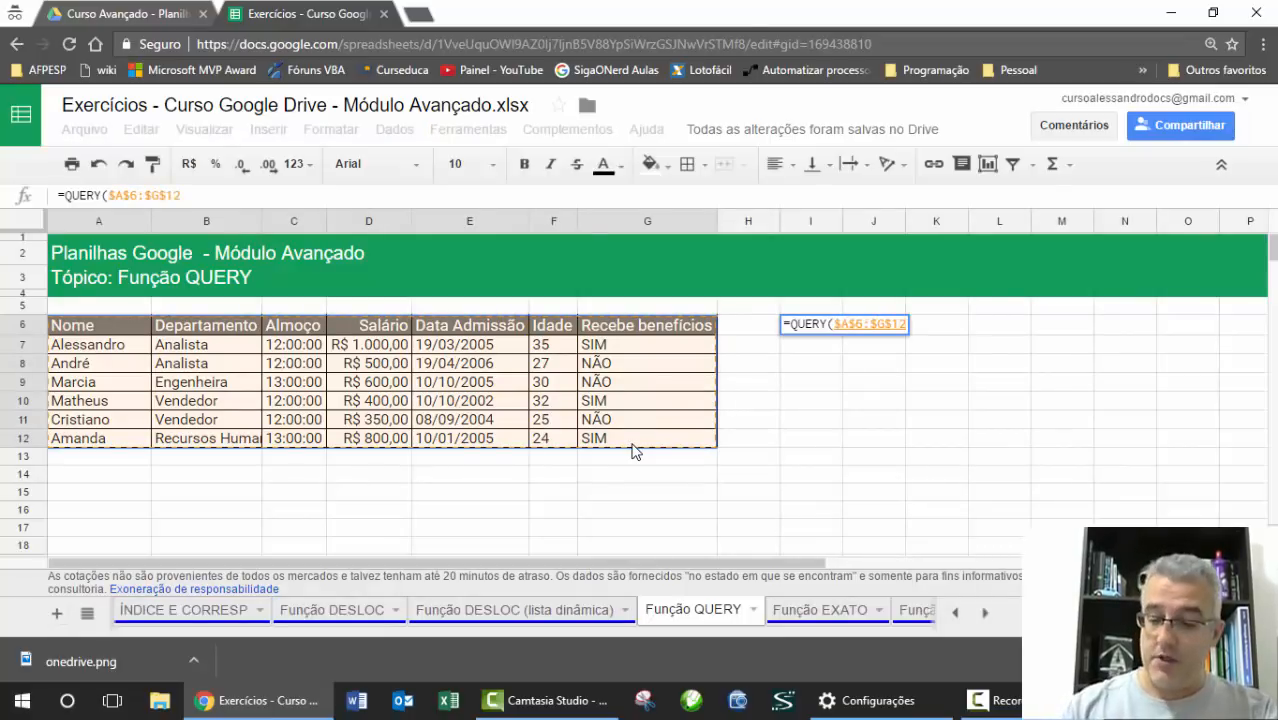
{"action": "type", "text": ";"}
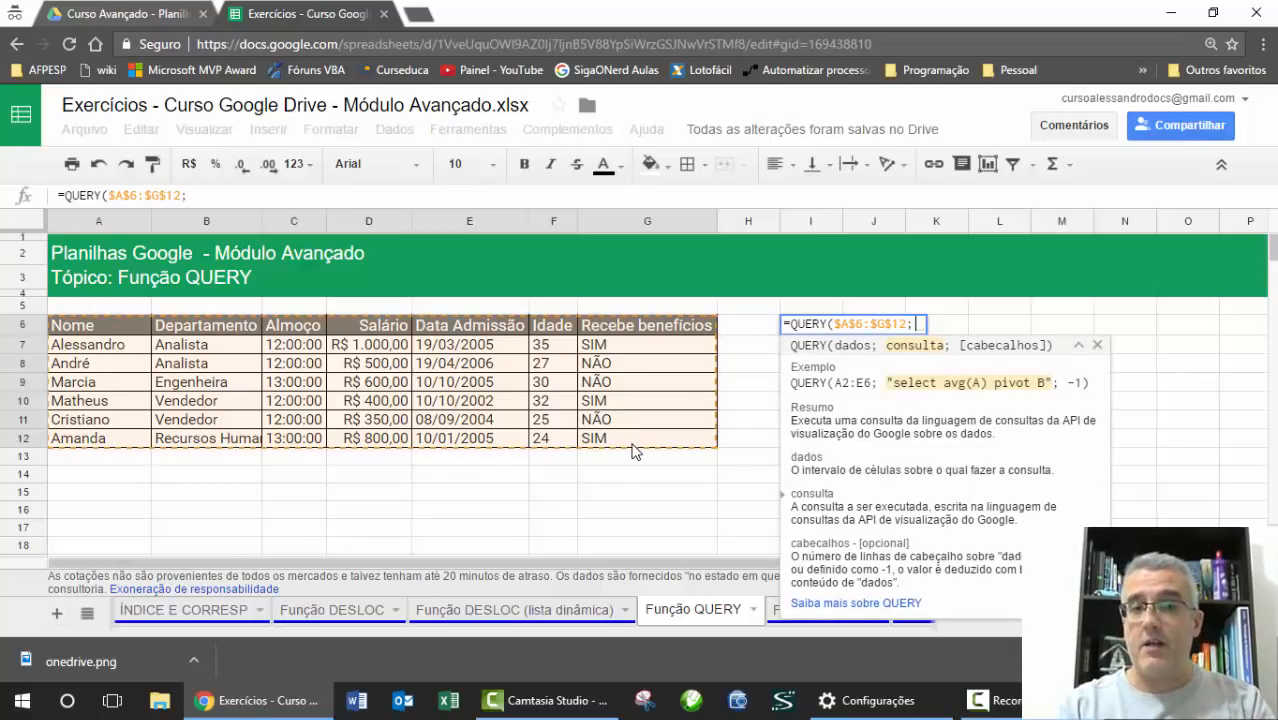
{"action": "type", "text": "\"SELECT\""}
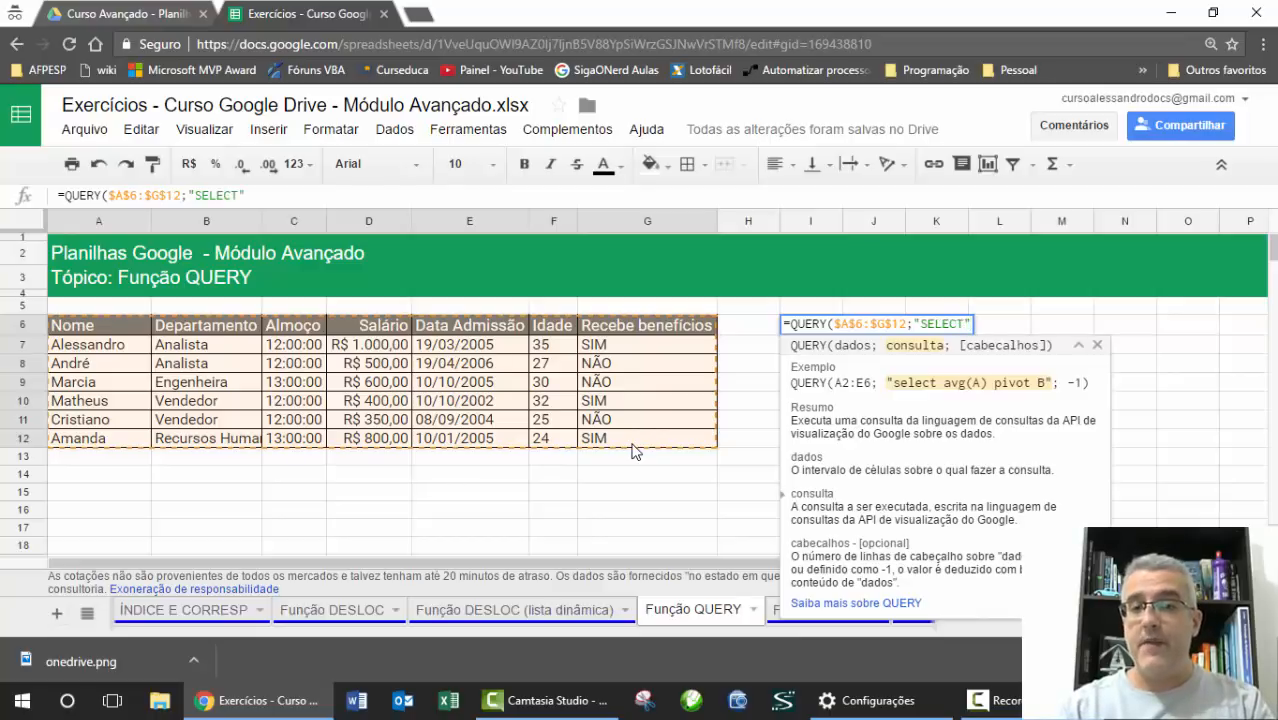
{"action": "type", "text": ")"}
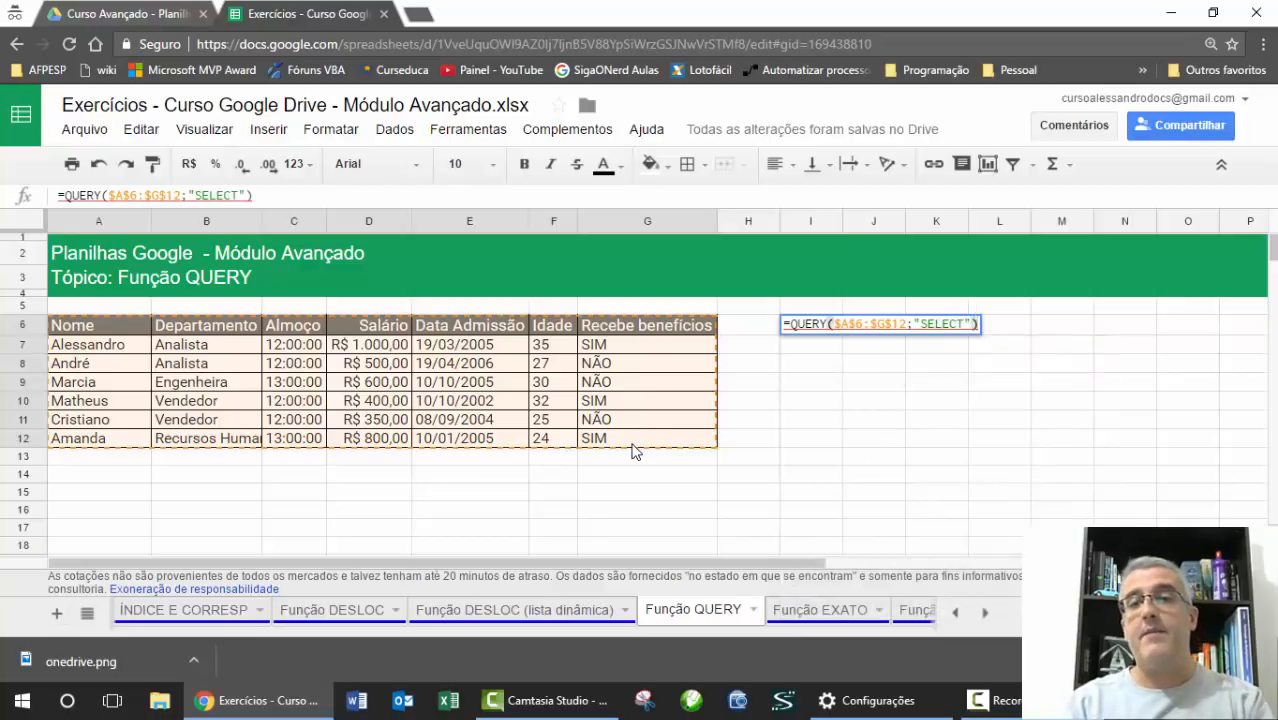
{"action": "key", "text": "BackSpace"}
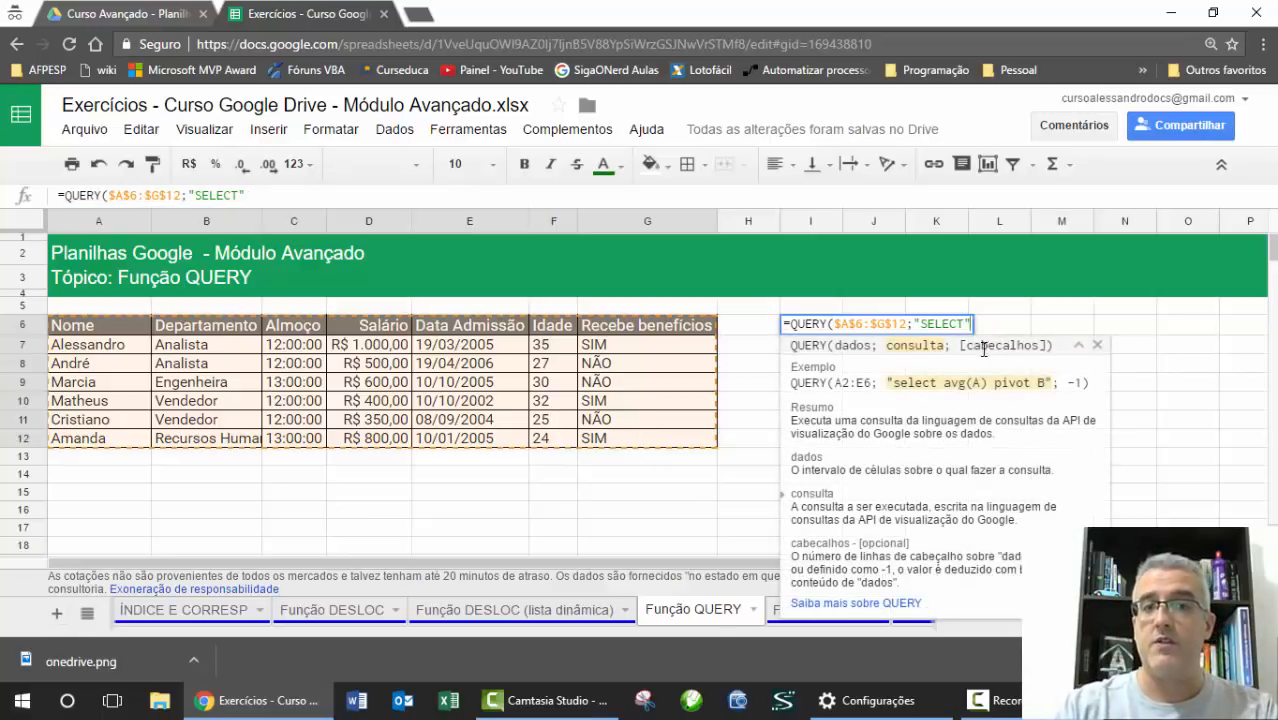
{"action": "double_click", "coordinate": [965, 344]}
{"action": "left_click", "coordinate": [1006, 342]}
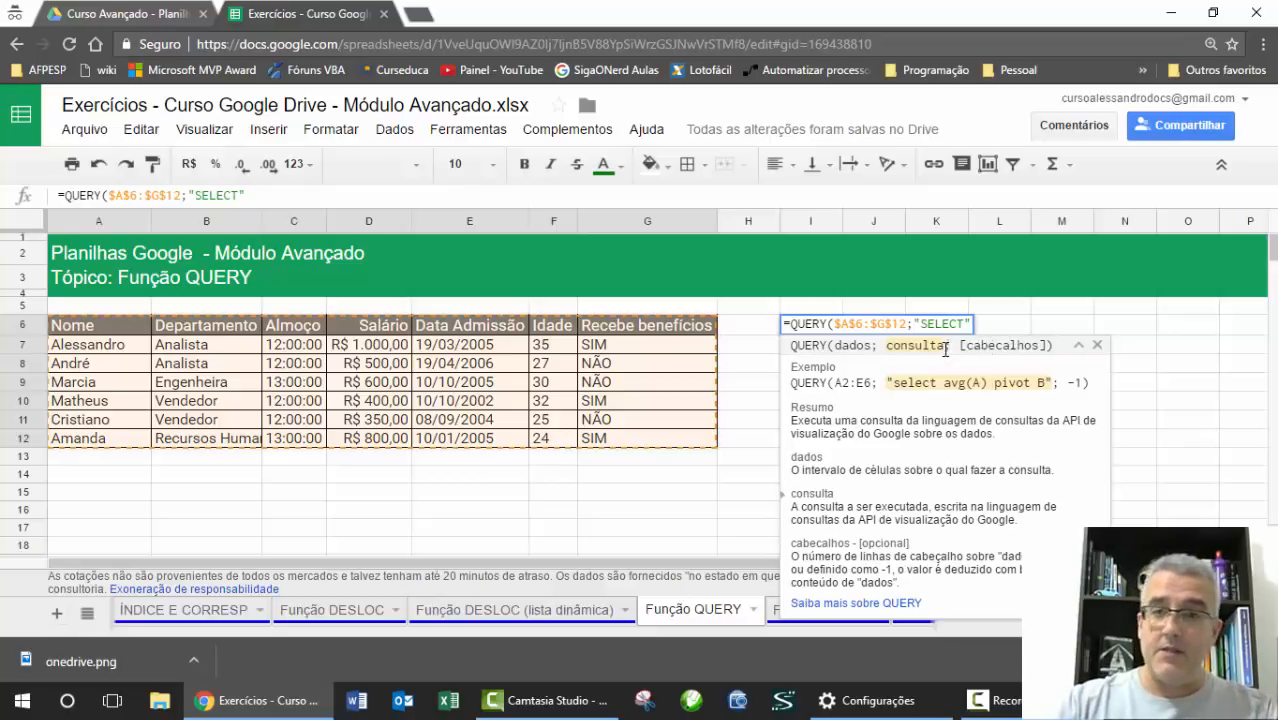
{"action": "type", "text": ")"}
{"action": "key", "text": "Return"}
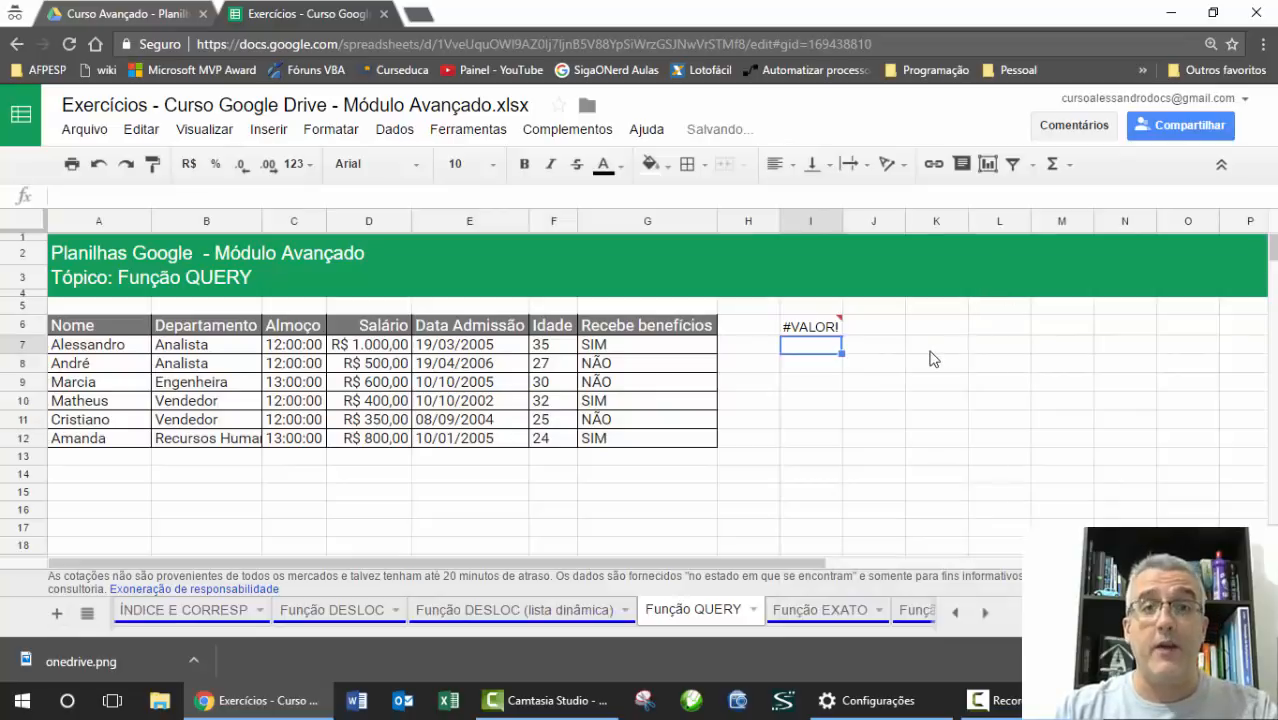
Check the error note on cell I6 and complete its query string as "SELECT A".
{"action": "left_click", "coordinate": [835, 333]}
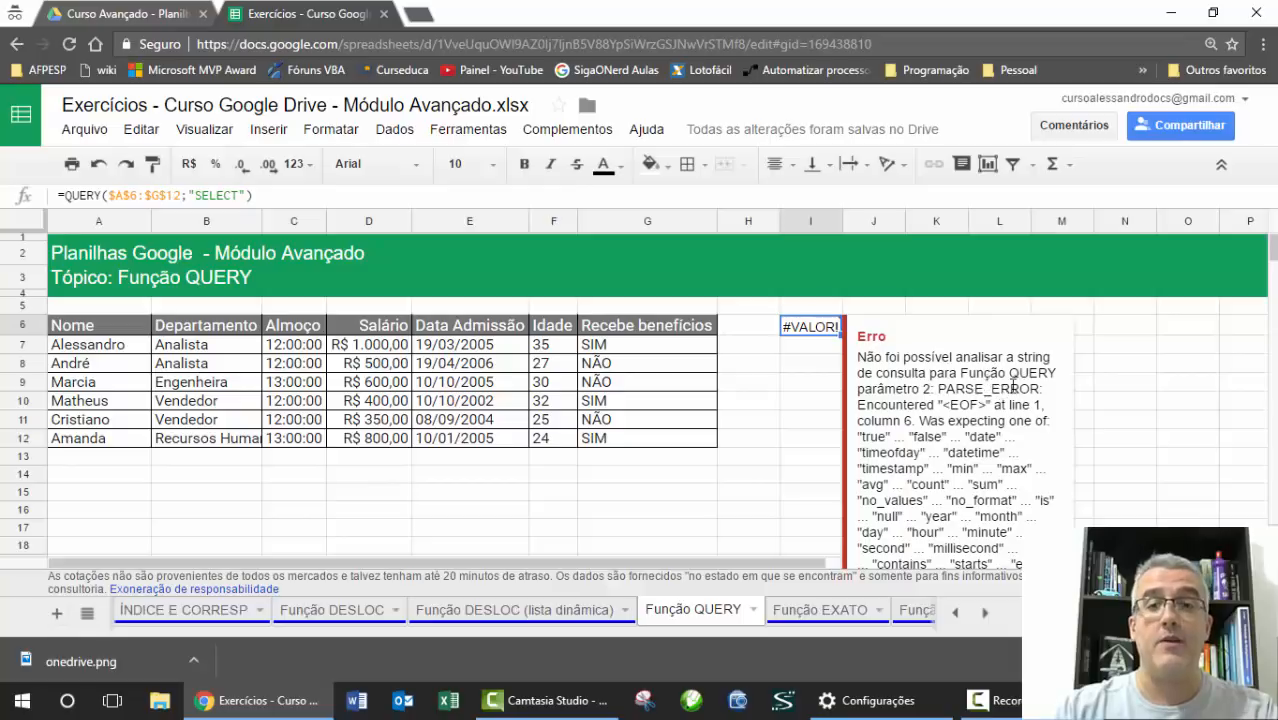
{"action": "left_click", "coordinate": [954, 409]}
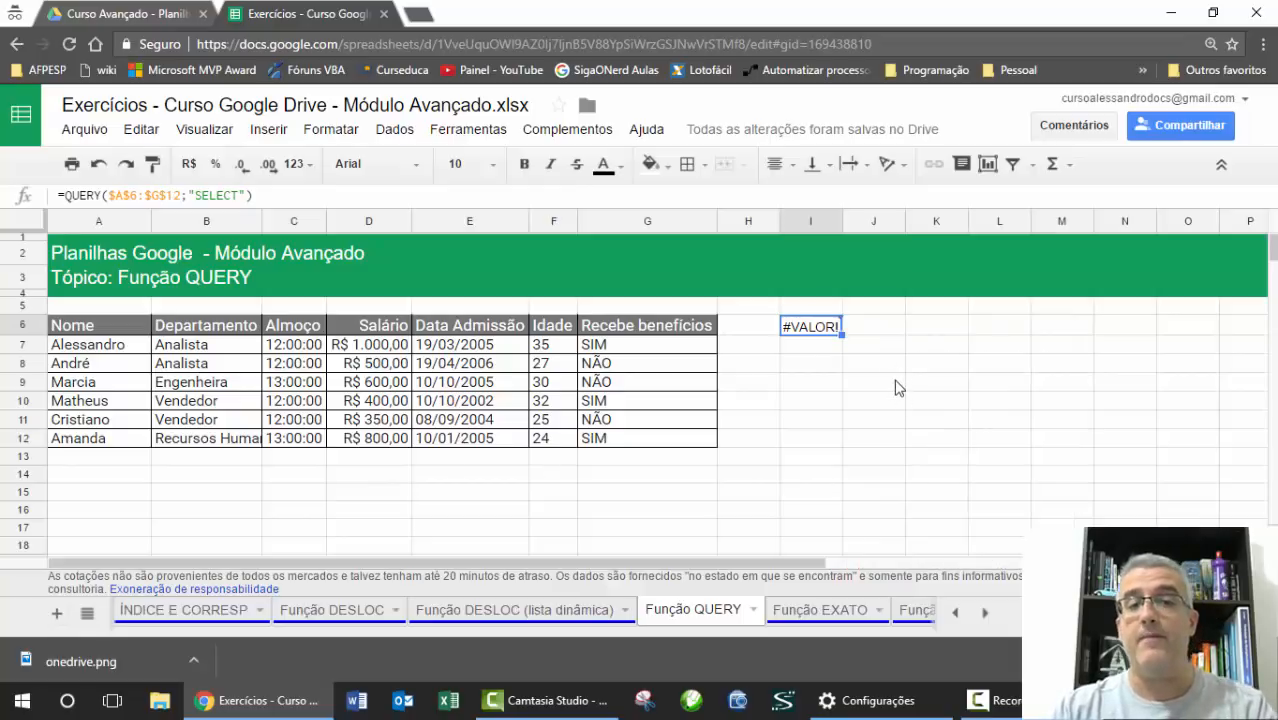
{"action": "key", "text": "F2"}
{"action": "key", "text": "Left"}
{"action": "key", "text": "Left"}
{"action": "type", "text": "A"}
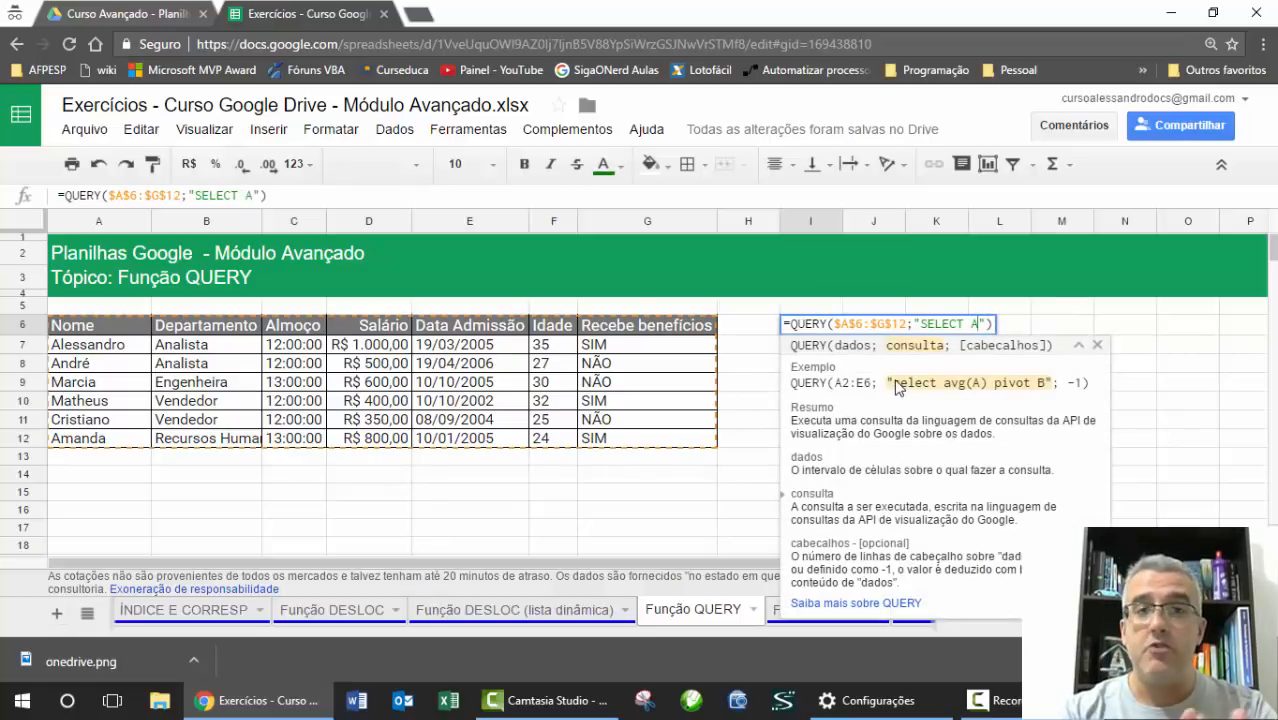
{"action": "key", "text": "Return"}
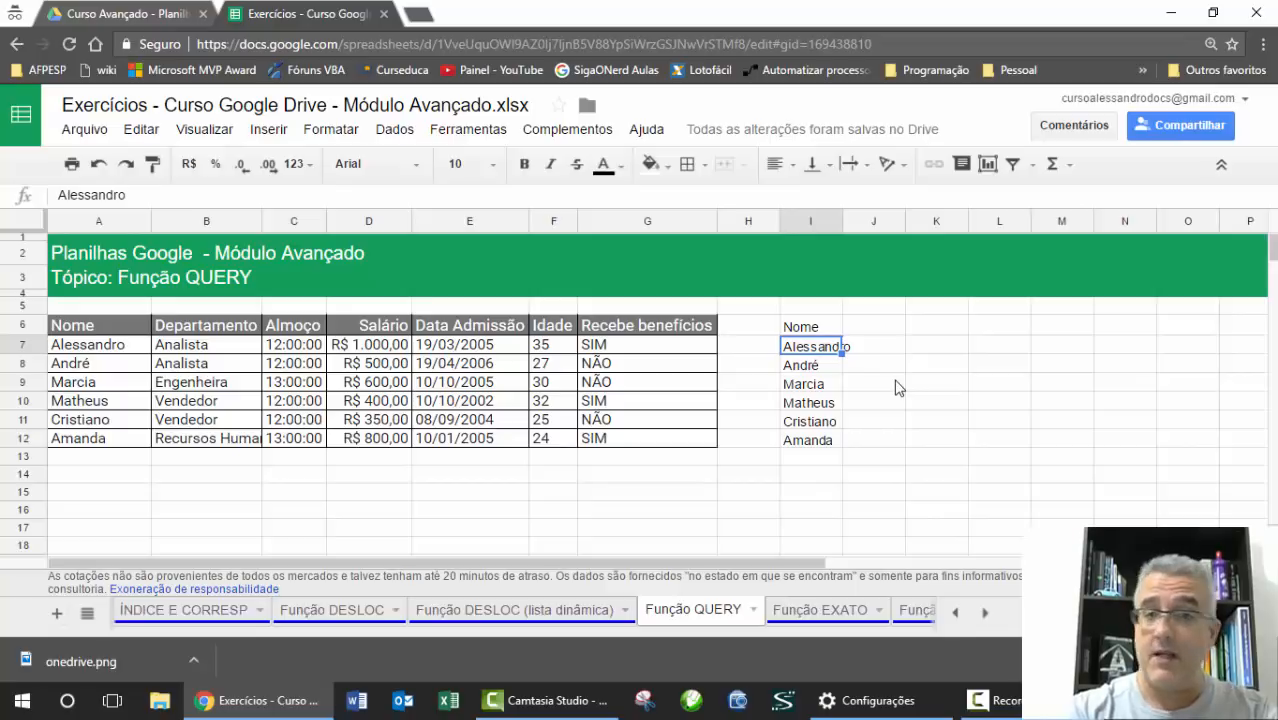
Change the query string in cell I6 to "SELECT B".
{"action": "key", "text": "Up"}
{"action": "key", "text": "F2"}
{"action": "key", "text": "Left"}
{"action": "key", "text": "Left"}
{"action": "key", "text": "BackSpace"}
{"action": "type", "text": "B"}
{"action": "key", "text": "Return"}
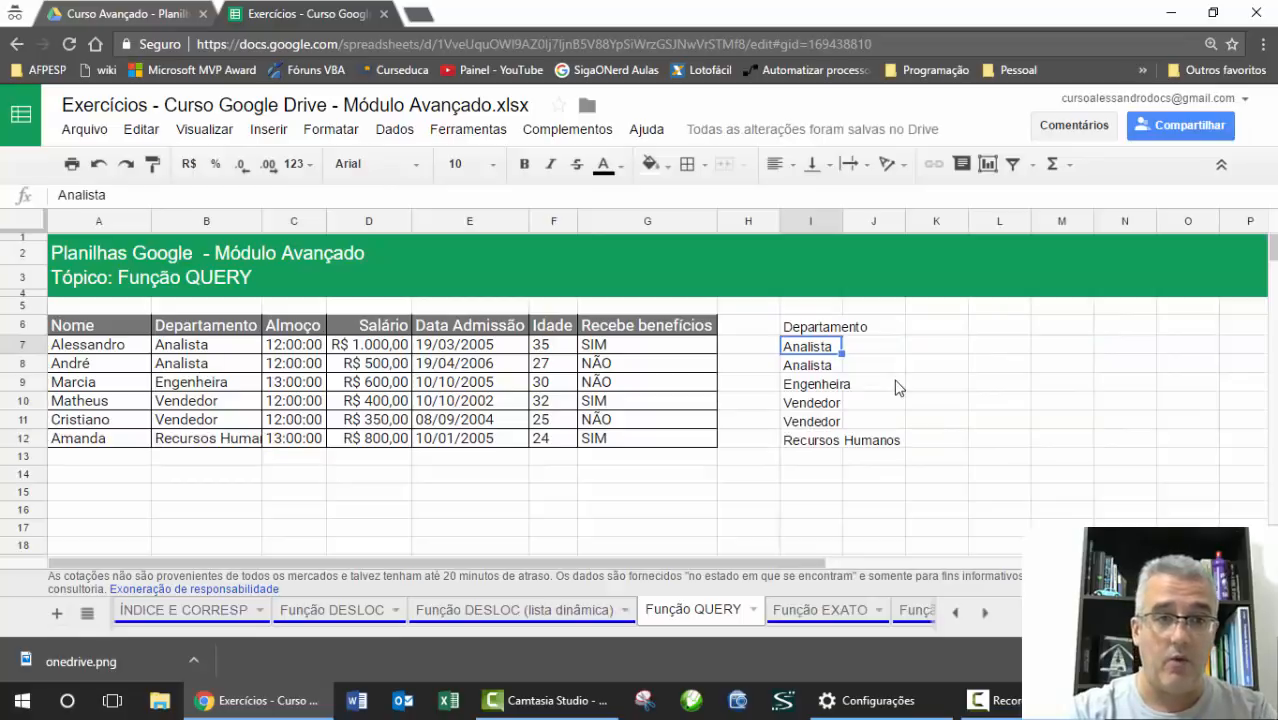
Rename the table header in cell B6 as Cargo.
{"action": "left_click", "coordinate": [184, 325]}
{"action": "type", "text": "cARGO"}
{"action": "key", "text": "BackSpace"}
{"action": "key", "text": "BackSpace"}
{"action": "key", "text": "BackSpace"}
{"action": "key", "text": "BackSpace"}
{"action": "key", "text": "BackSpace"}
{"action": "type", "text": "Cargo"}
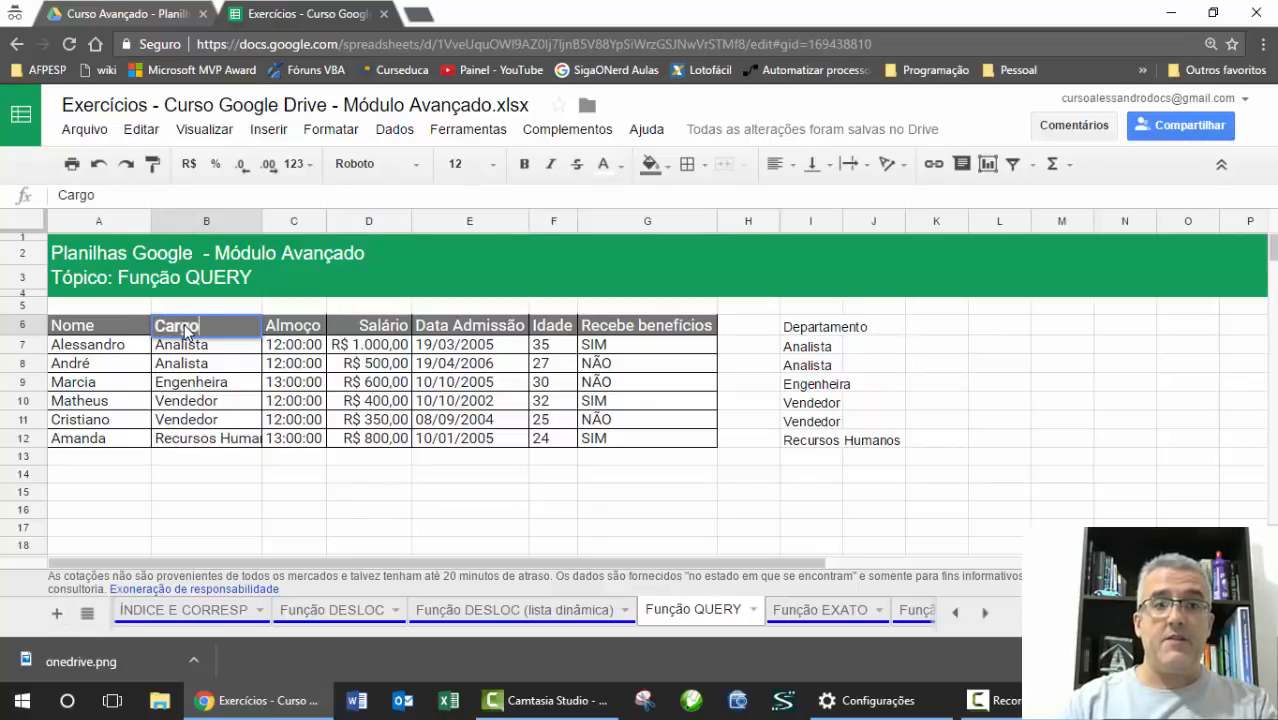
{"action": "key", "text": "Return"}
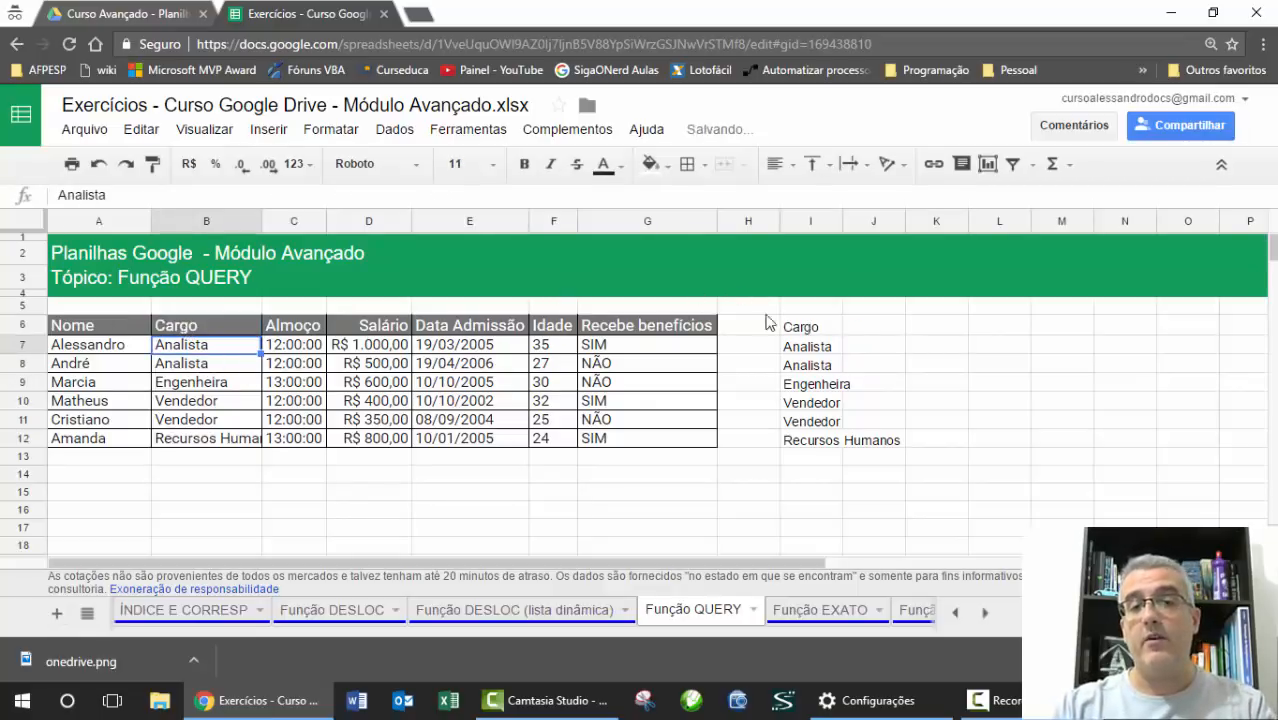
Add column A ahead of B in the I6 query so it reads "SELECT A, B".
{"action": "left_click", "coordinate": [806, 326]}
{"action": "double_click", "coordinate": [806, 326]}
{"action": "key", "text": "Right"}
{"action": "type", "text": "A,"}
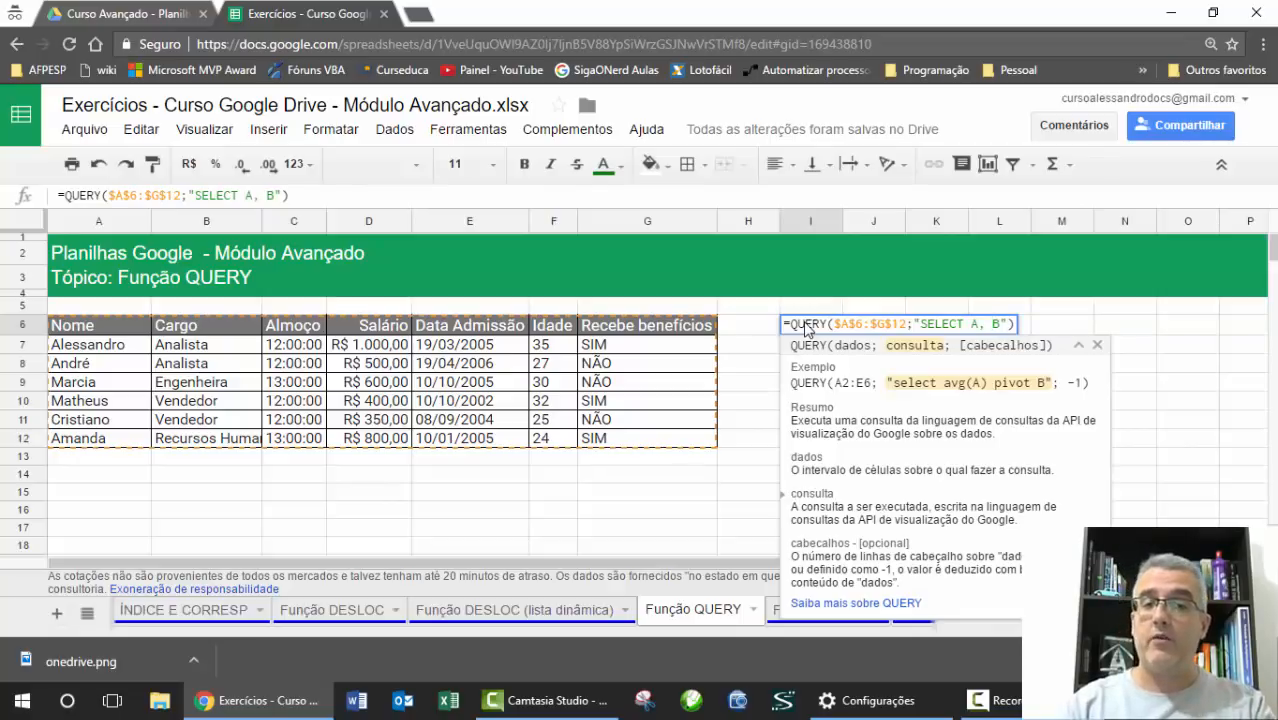
{"action": "key", "text": "Return"}
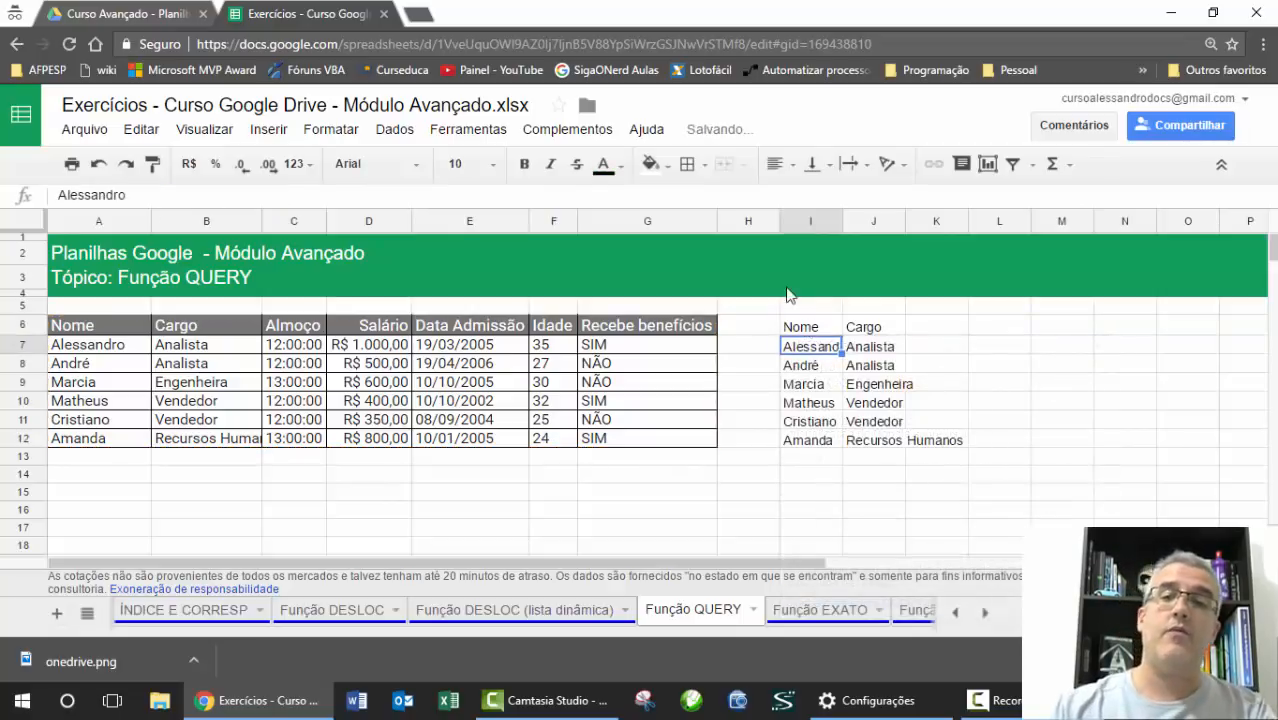
Auto-fit the widths of columns I and J to the query results.
{"action": "left_click", "coordinate": [855, 220]}
{"action": "left_click", "coordinate": [830, 220], "text": "shift"}
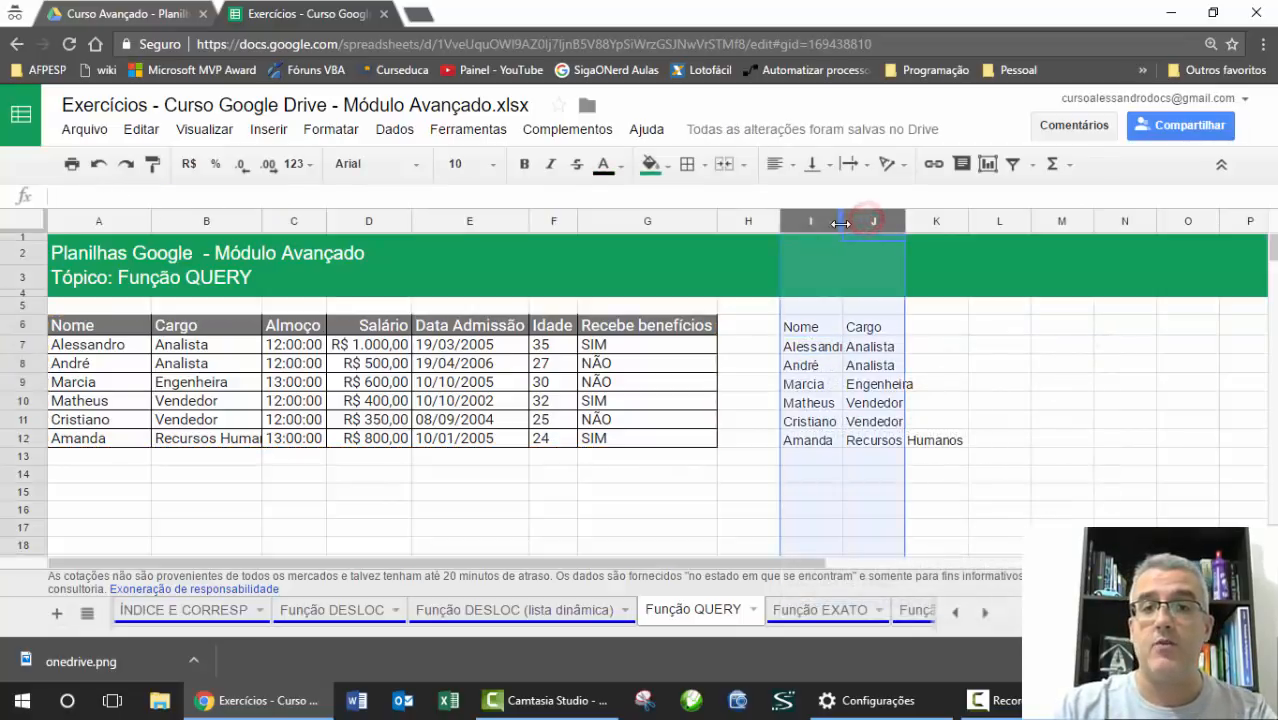
{"action": "double_click", "coordinate": [843, 220]}
{"action": "left_click", "coordinate": [880, 348]}
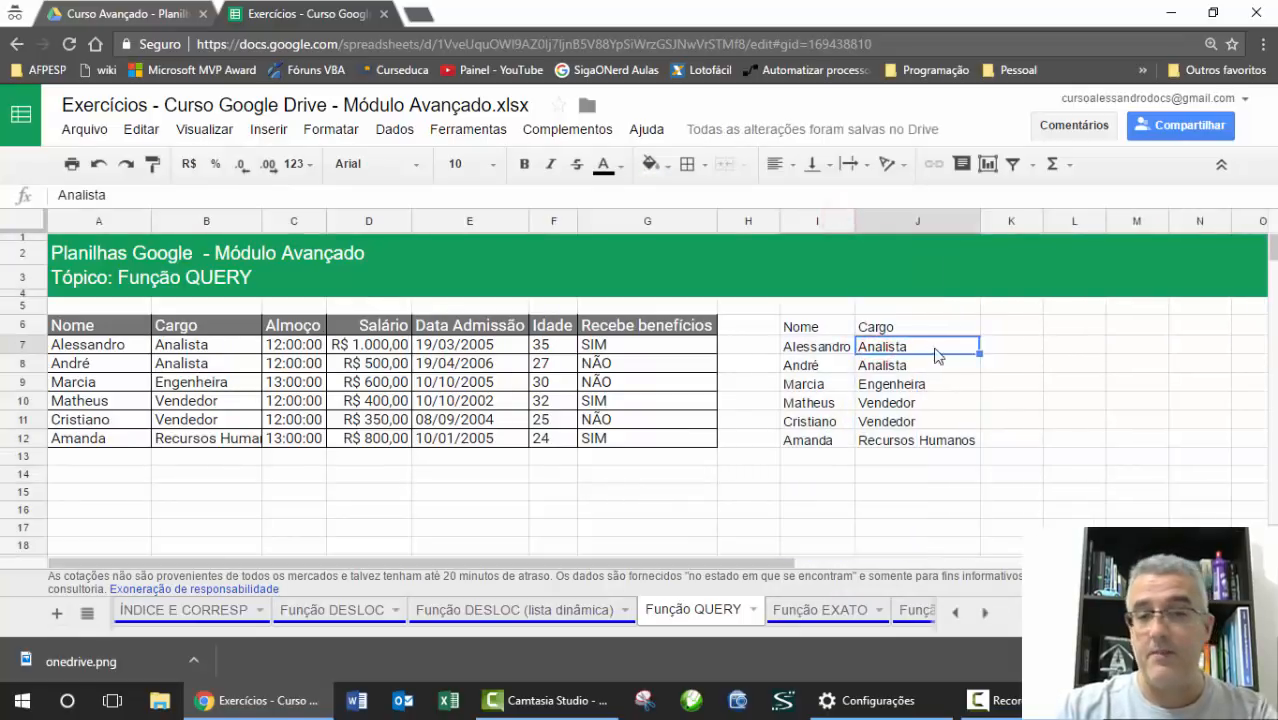
Change the query string in cell I6 to "SELECT AVG(D)" to average the salaries.
{"action": "left_click", "coordinate": [827, 330]}
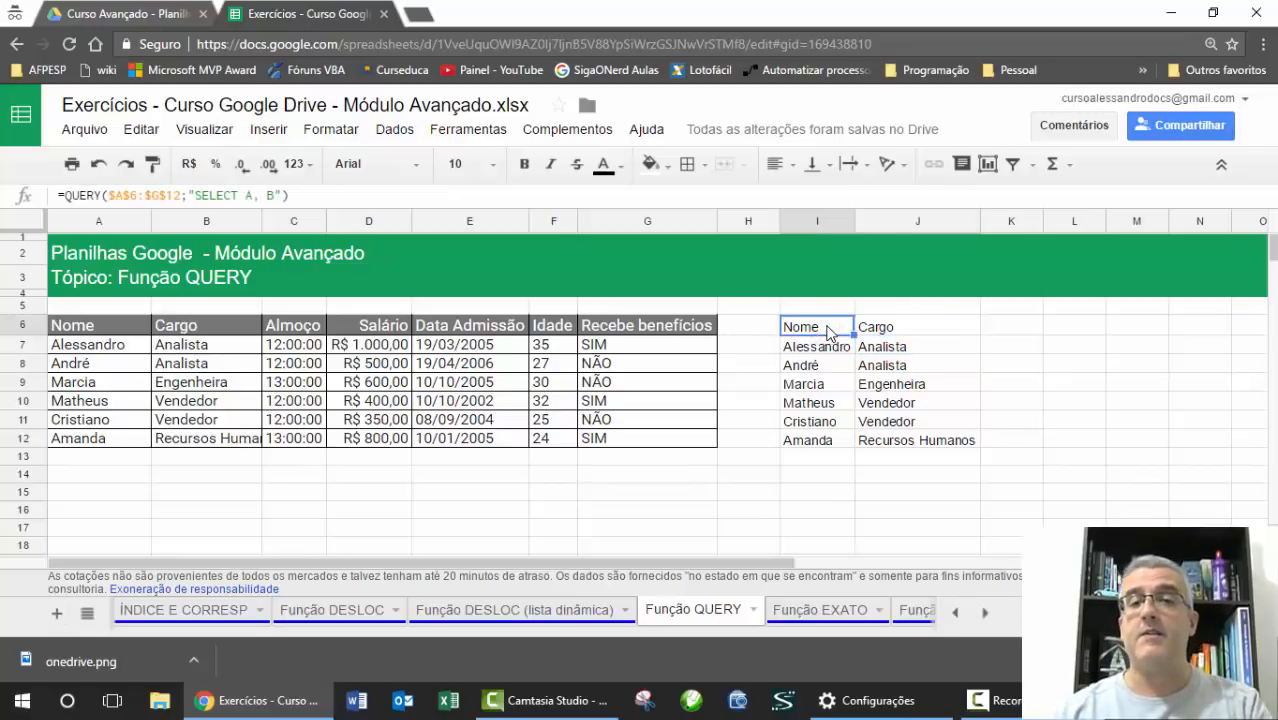
{"action": "double_click", "coordinate": [828, 330]}
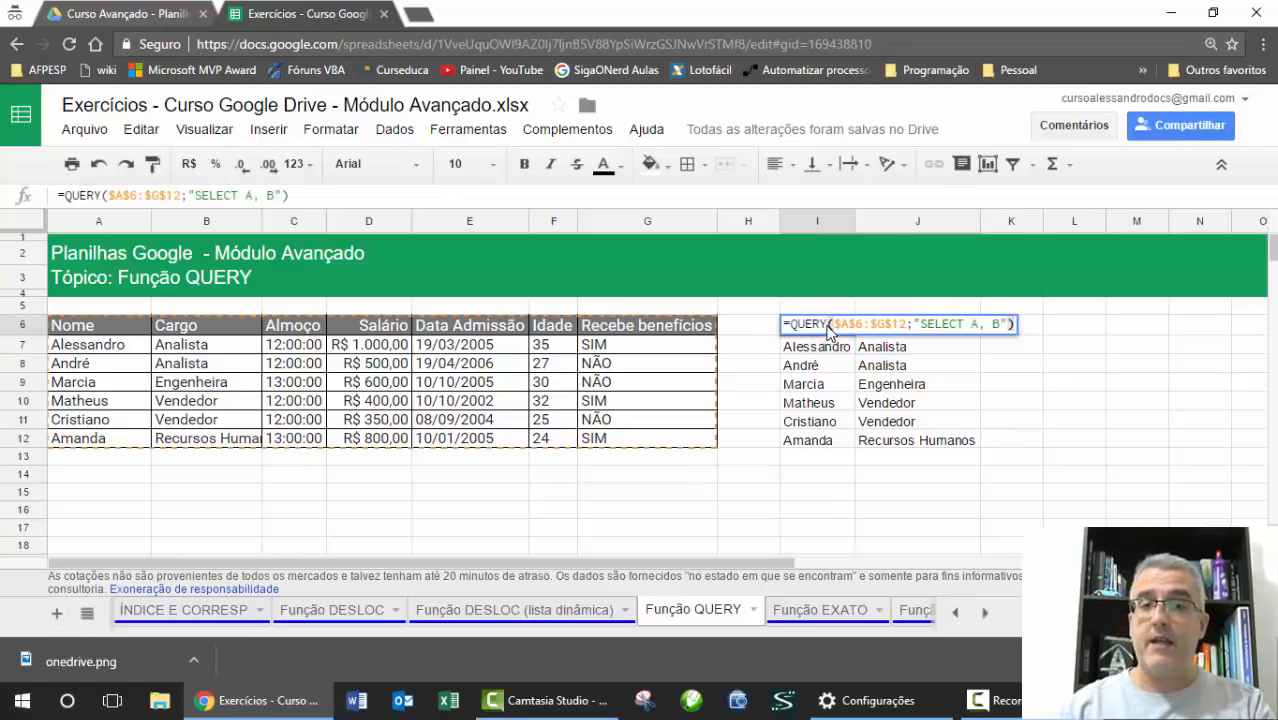
{"action": "key", "text": "BackSpace"}
{"action": "key", "text": "BackSpace"}
{"action": "key", "text": "BackSpace"}
{"action": "key", "text": "BackSpace"}
{"action": "key", "text": "BackSpace"}
{"action": "type", "text": "AVG("}
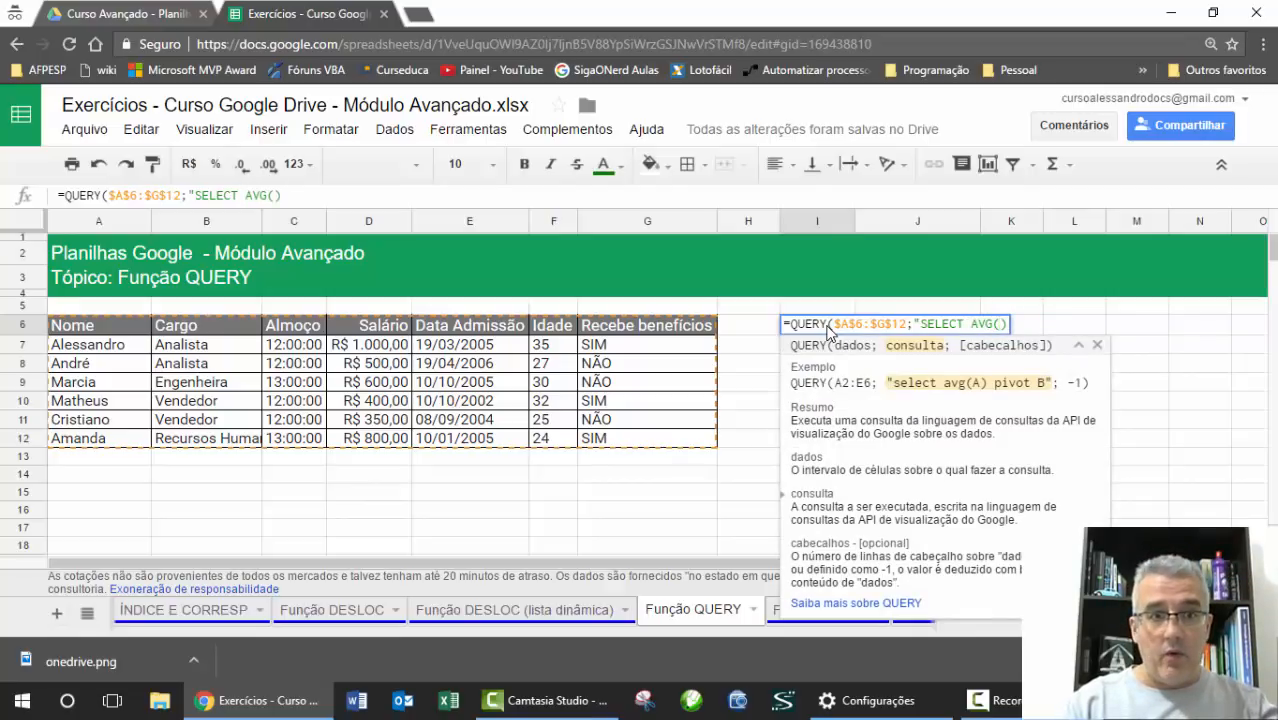
{"action": "type", "text": "D)"}
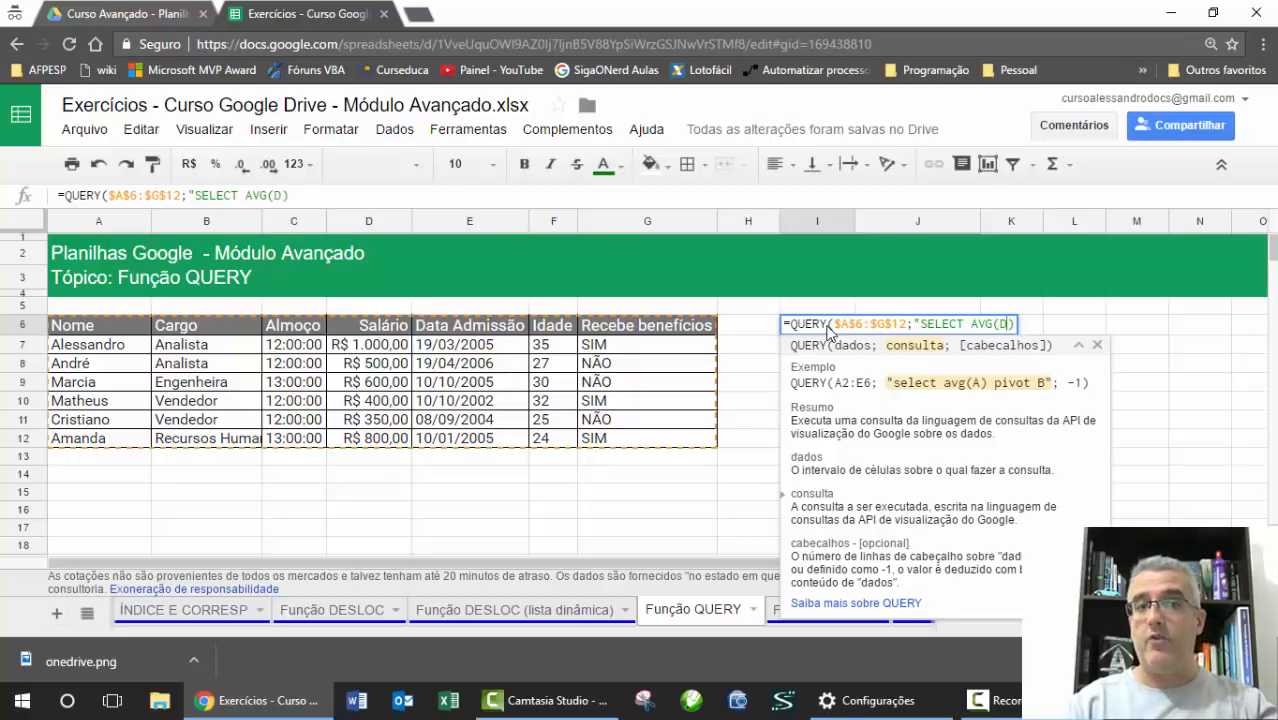
{"action": "type", "text": "\""}
{"action": "key", "text": "Return"}
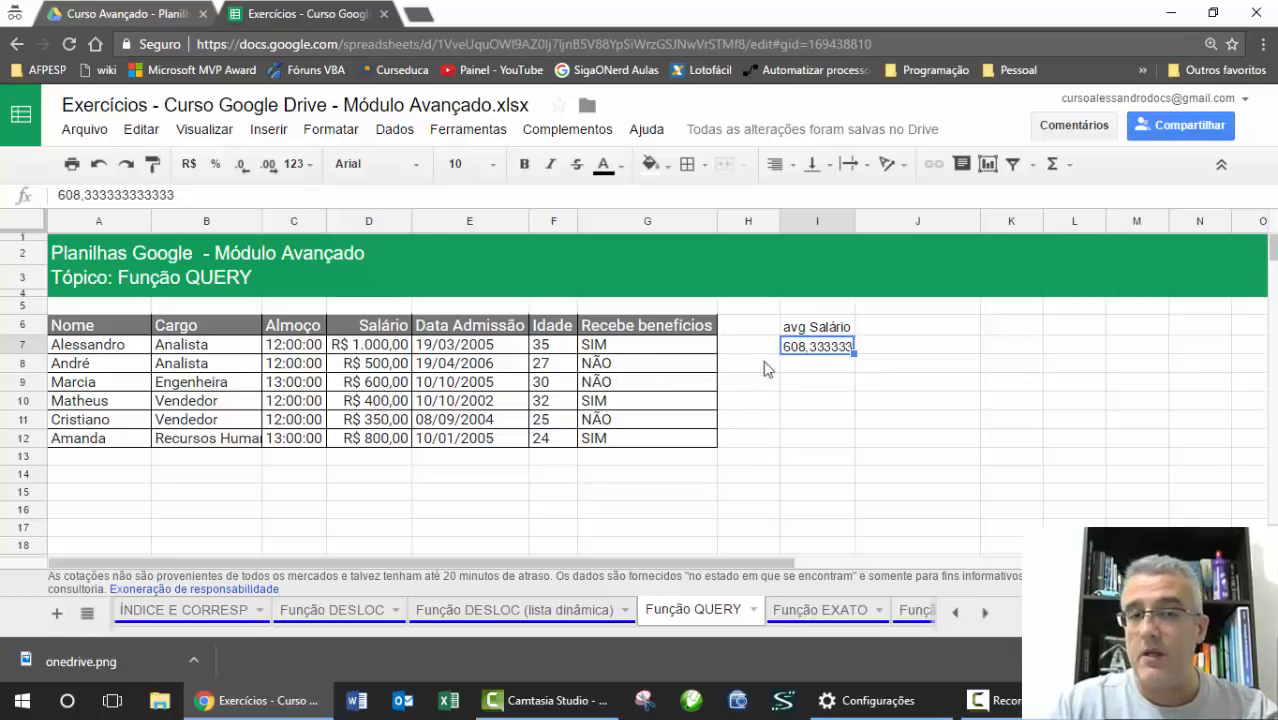
Replace AVG with SUM in the I6 query to total the salary column, giving "SELECT SUM(D)".
{"action": "left_click", "coordinate": [839, 330]}
{"action": "double_click", "coordinate": [839, 330]}
{"action": "key", "text": "Left"}
{"action": "key", "text": "Left"}
{"action": "key", "text": "Left"}
{"action": "key", "text": "Left"}
{"action": "key", "text": "Left"}
{"action": "key", "text": "Left"}
{"action": "key", "text": "Left"}
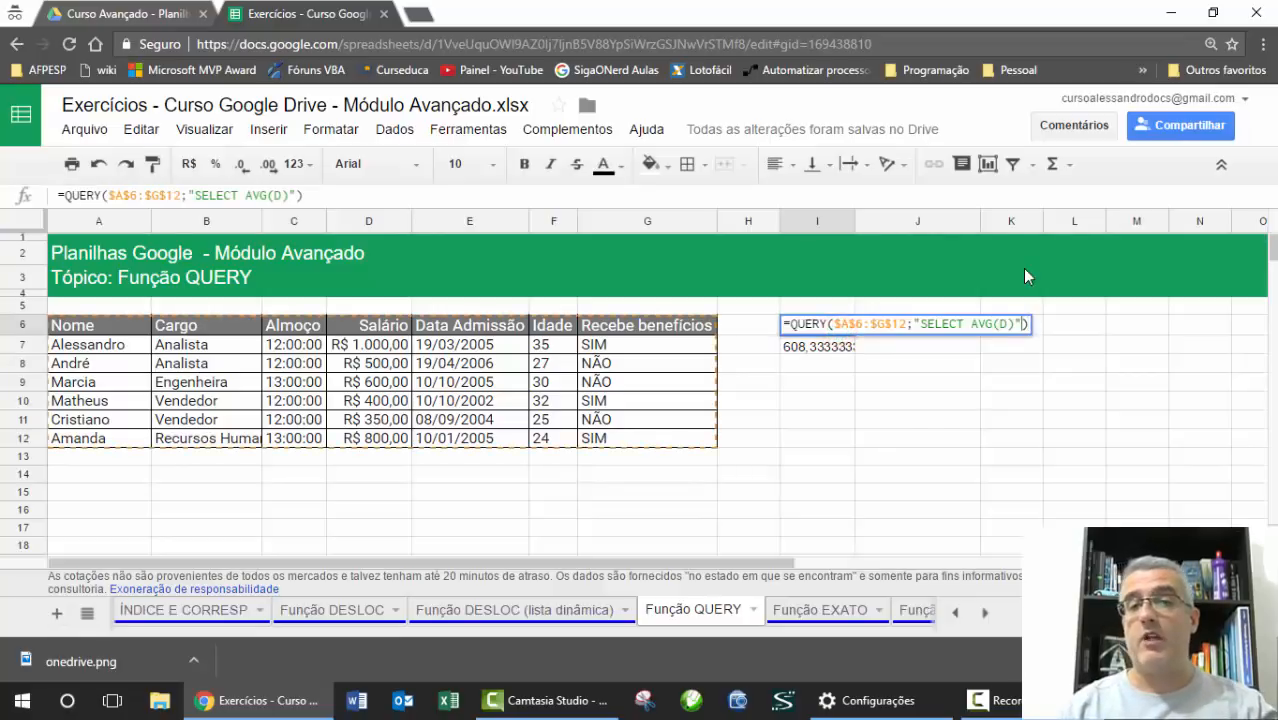
{"action": "key", "text": "shift+Right"}
{"action": "key", "text": "shift+Right"}
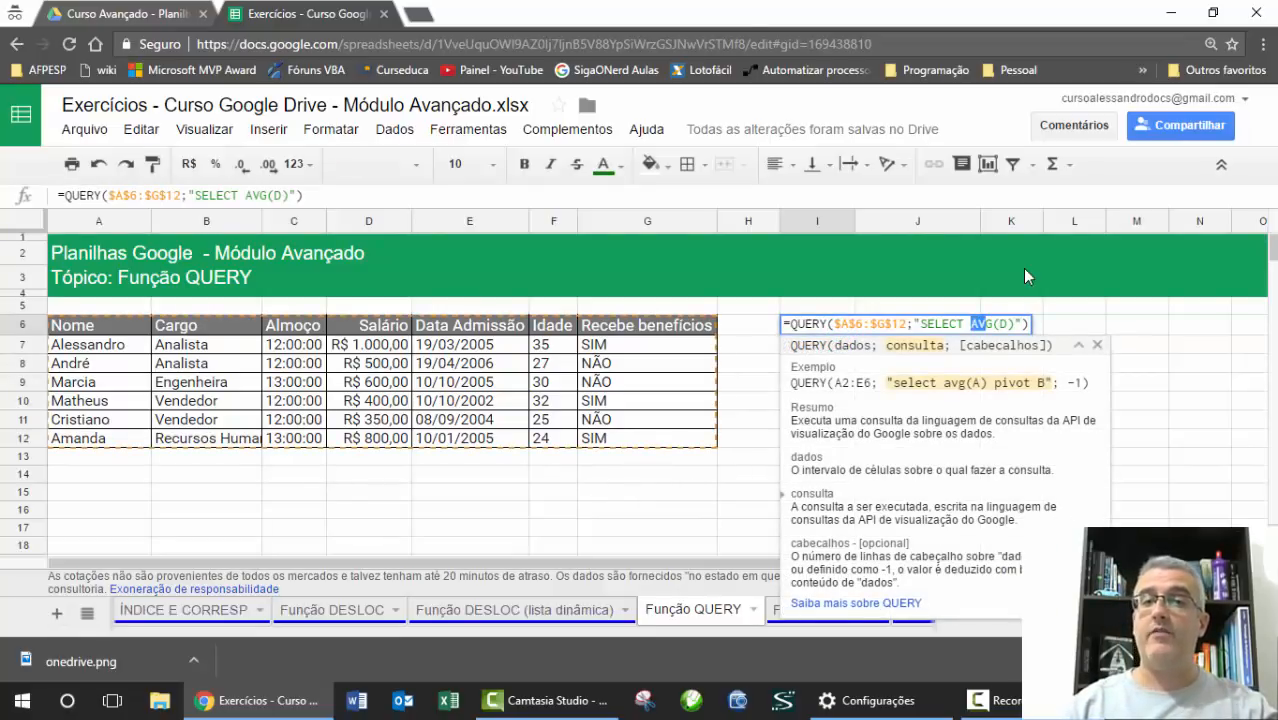
{"action": "key", "text": "shift+Right"}
{"action": "type", "text": "SUM"}
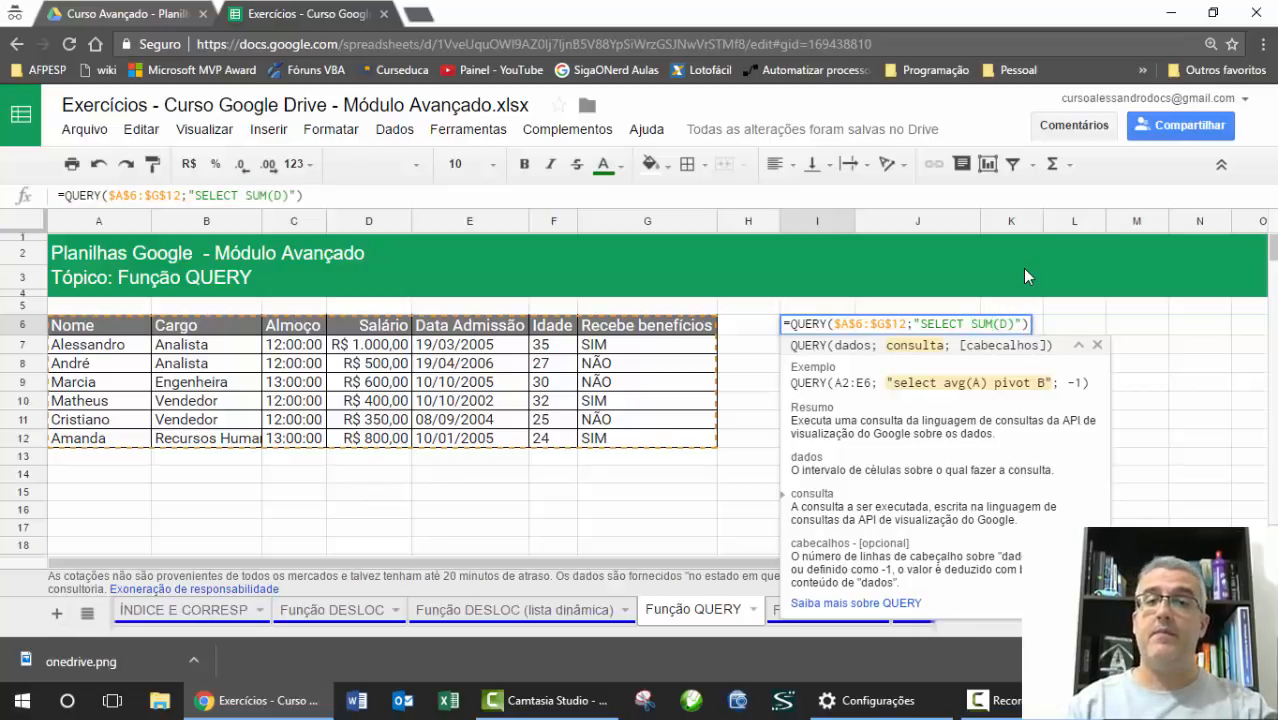
{"action": "key", "text": "Return"}
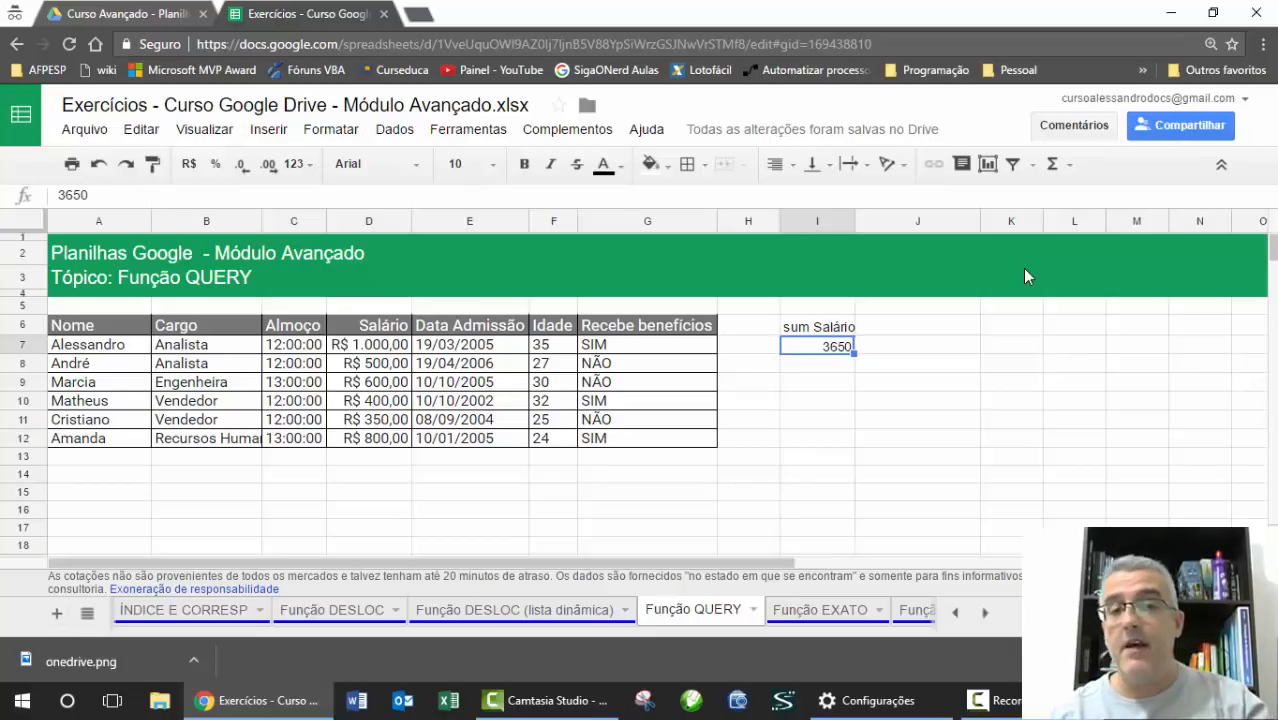
Replace SUM(D) with column A in the query string of cell I6.
{"action": "key", "text": "Up"}
{"action": "key", "text": "F2"}
{"action": "key", "text": "Left"}
{"action": "key", "text": "Left"}
{"action": "key", "text": "Left"}
{"action": "key", "text": "Left"}
{"action": "key", "text": "Left"}
{"action": "key", "text": "Left"}
{"action": "key", "text": "Left"}
{"action": "key", "text": "Left"}
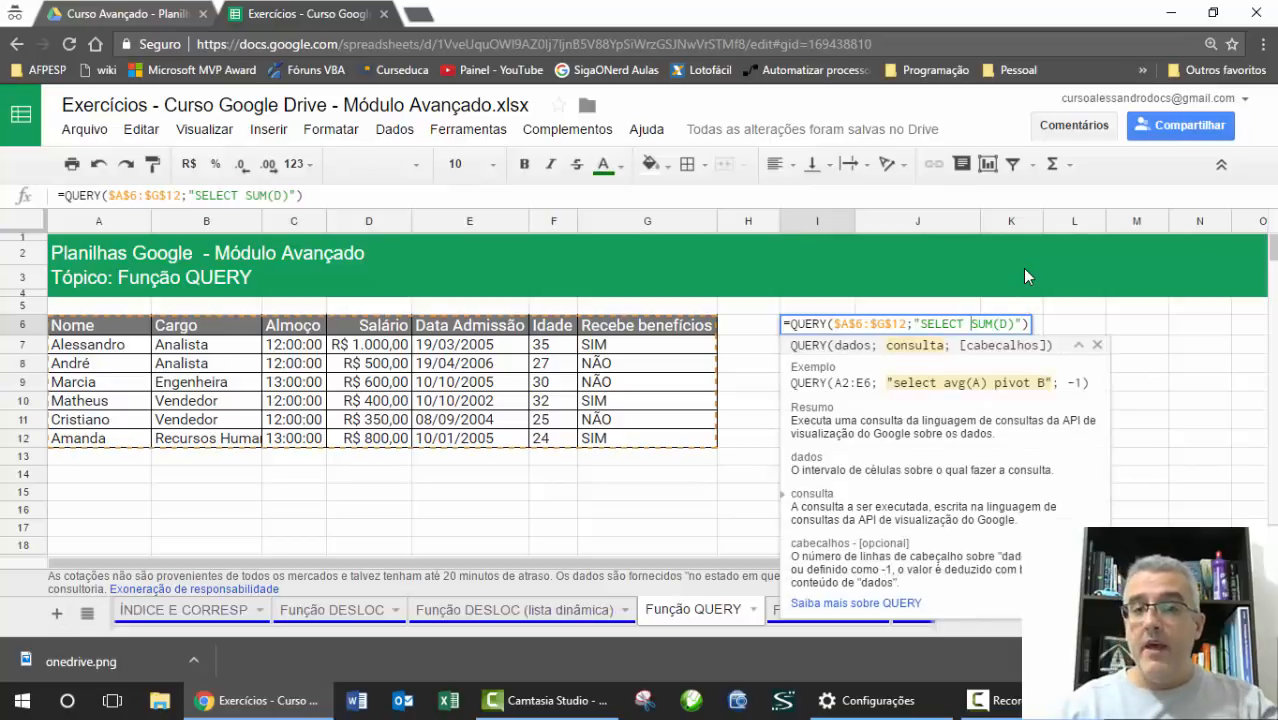
{"action": "key", "text": "shift+Right"}
{"action": "key", "text": "shift+Right"}
{"action": "key", "text": "shift+Right"}
{"action": "key", "text": "shift+Right"}
{"action": "key", "text": "shift+Right"}
{"action": "key", "text": "shift+Right"}
{"action": "key", "text": "Delete"}
{"action": "type", "text": "A,"}
{"action": "key", "text": "BackSpace"}
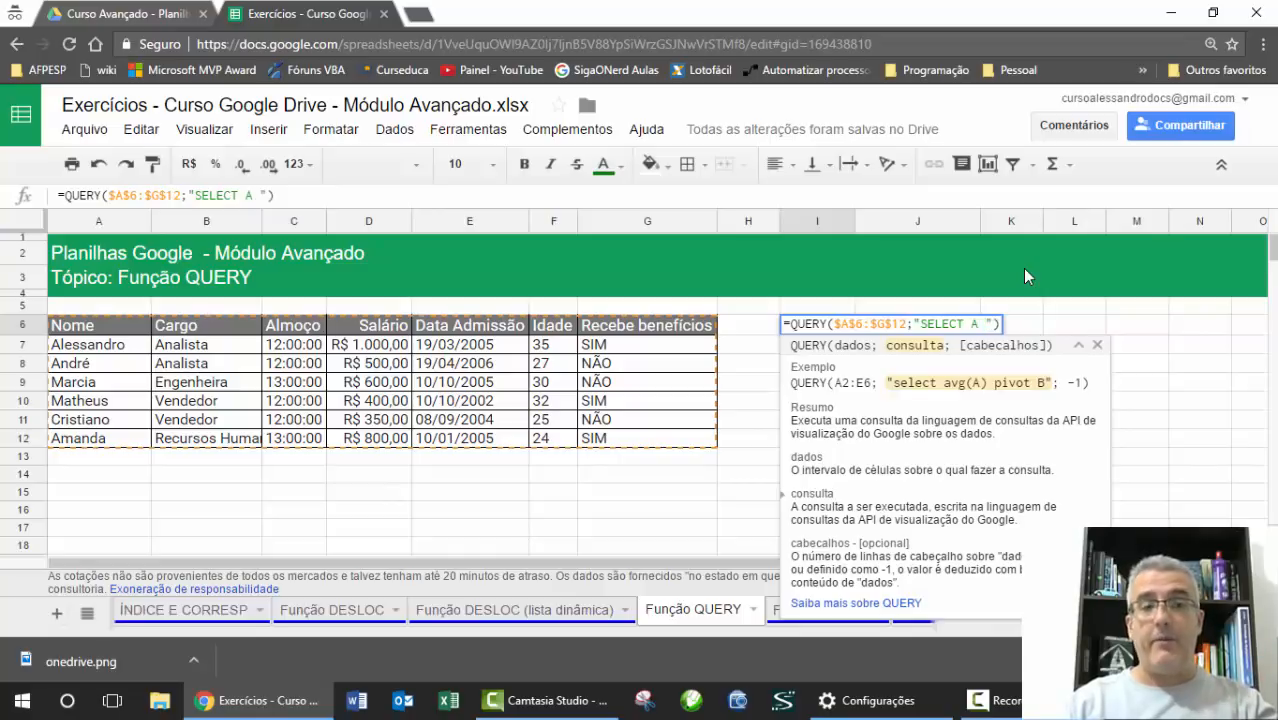
Complete the I6 query string as "SELECT A, B ORDER BY A" to list names and job titles sorted by name.
{"action": "type", "text": "ORDER"}
{"action": "key", "text": "BackSpace"}
{"action": "key", "text": "BackSpace"}
{"action": "key", "text": "BackSpace"}
{"action": "key", "text": "BackSpace"}
{"action": "key", "text": "BackSpace"}
{"action": "key", "text": "BackSpace"}
{"action": "type", "text": ", B ORDER BY "}
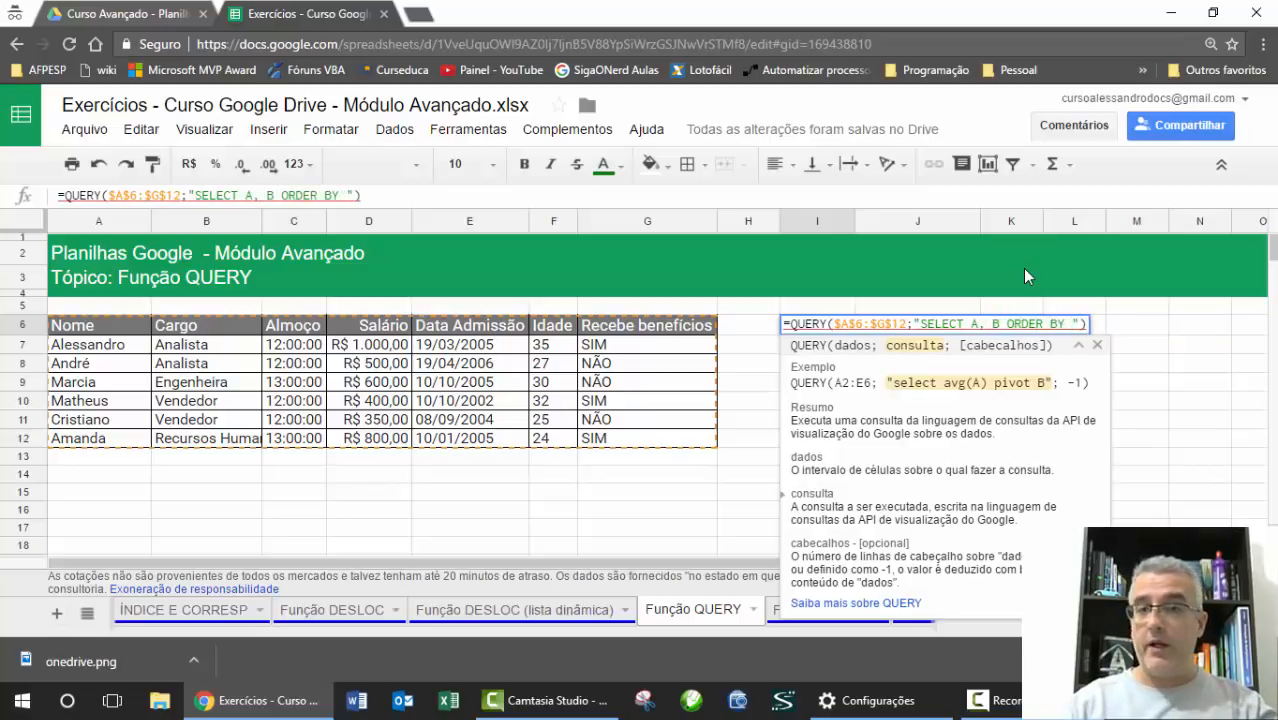
{"action": "type", "text": "A"}
{"action": "key", "text": "Return"}
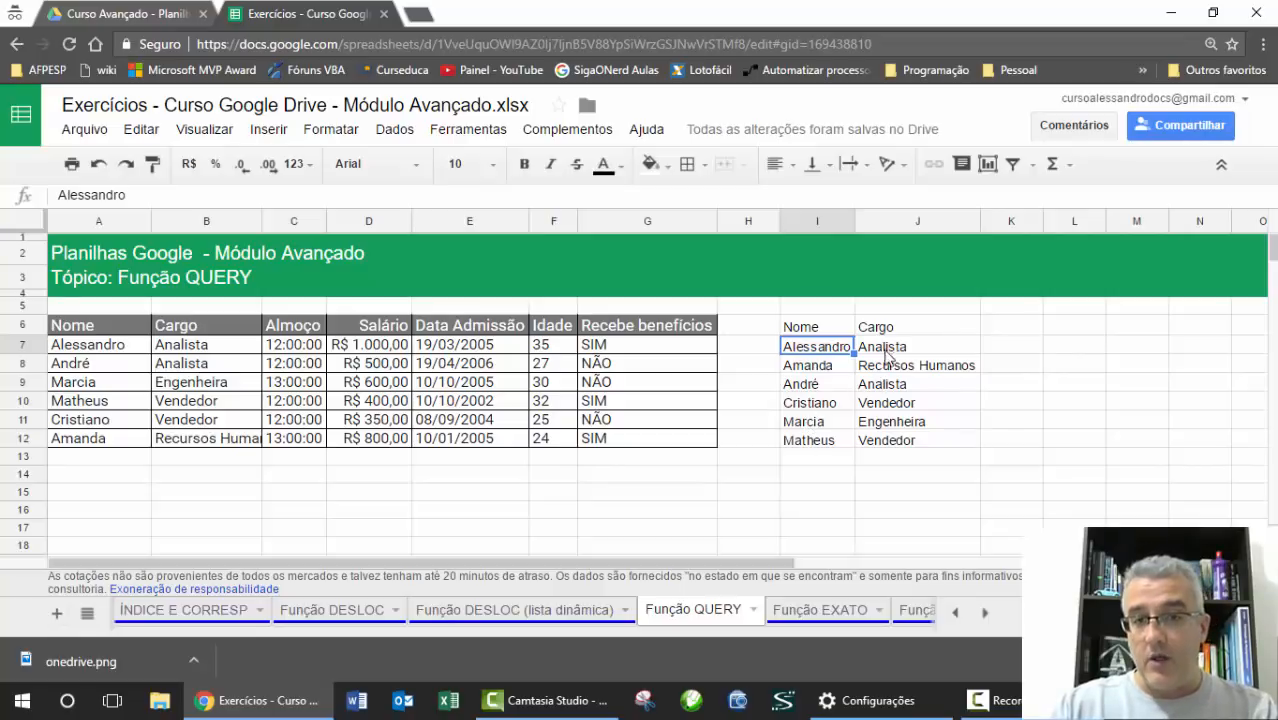
Change the sort column in the I6 query to B so the results are ordered by job title.
{"action": "key", "text": "Up"}
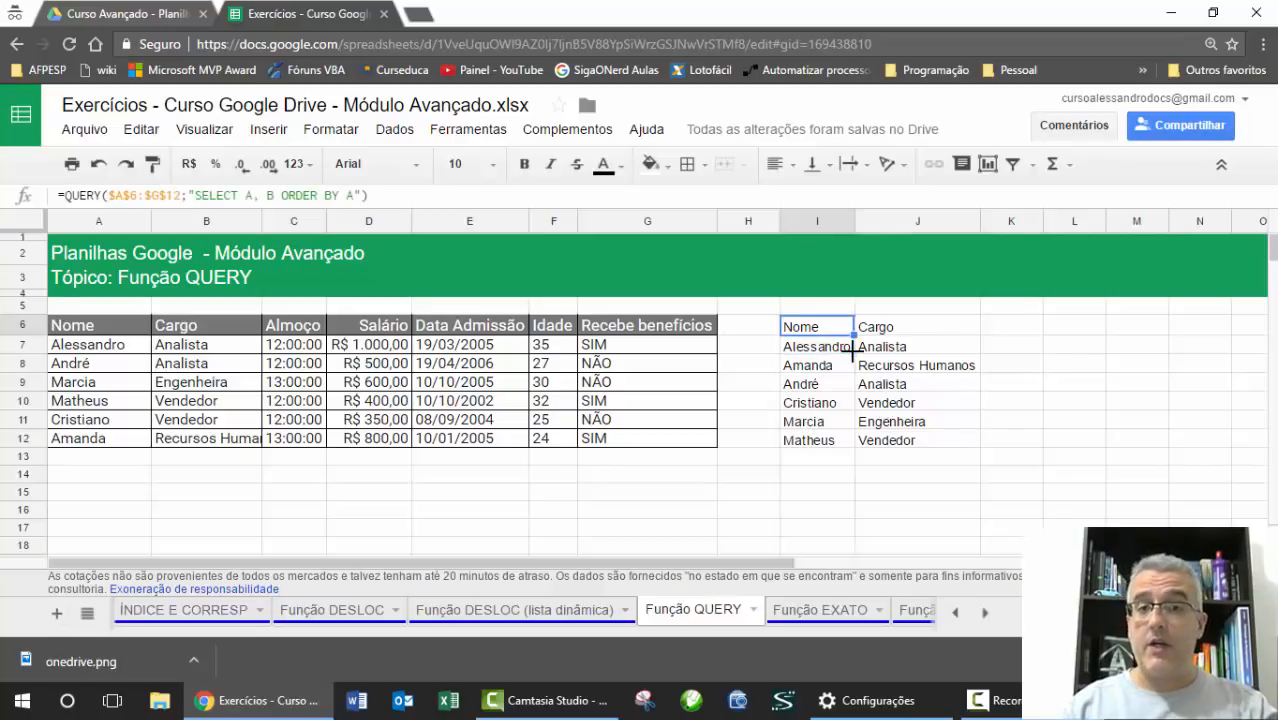
{"action": "key", "text": "F2"}
{"action": "key", "text": "BackSpace"}
{"action": "type", "text": "B"}
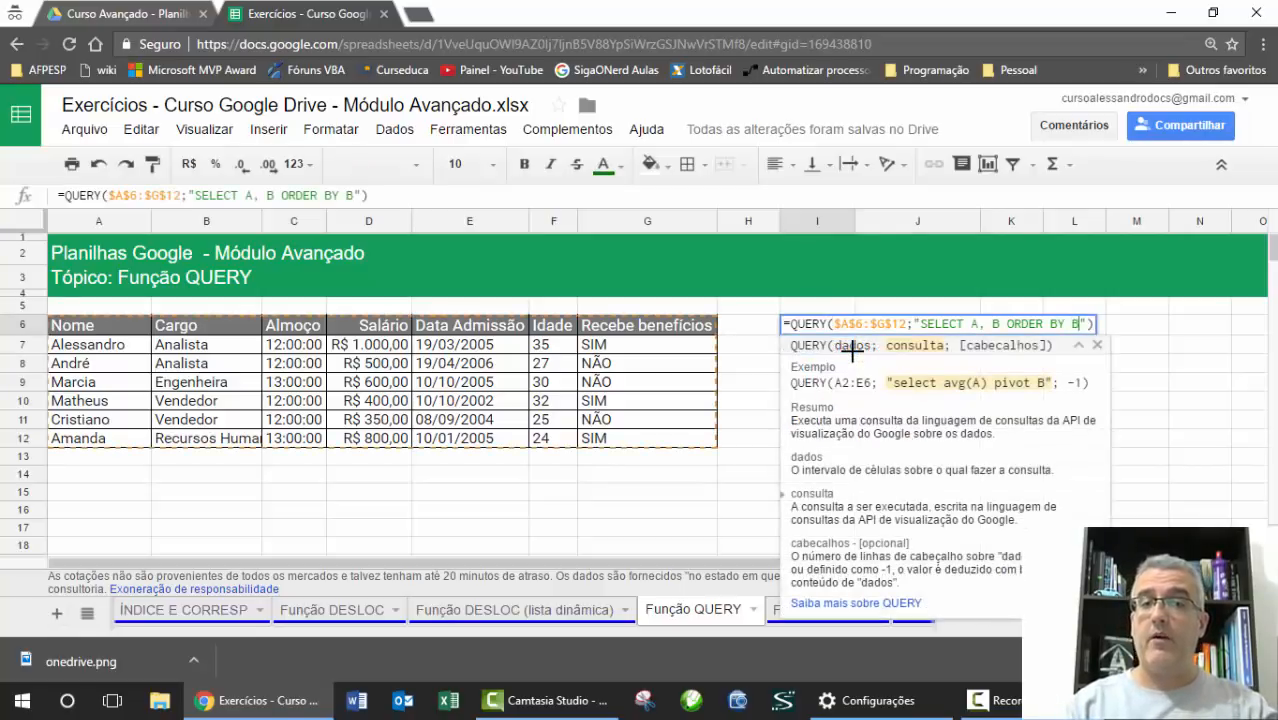
{"action": "key", "text": "Return"}
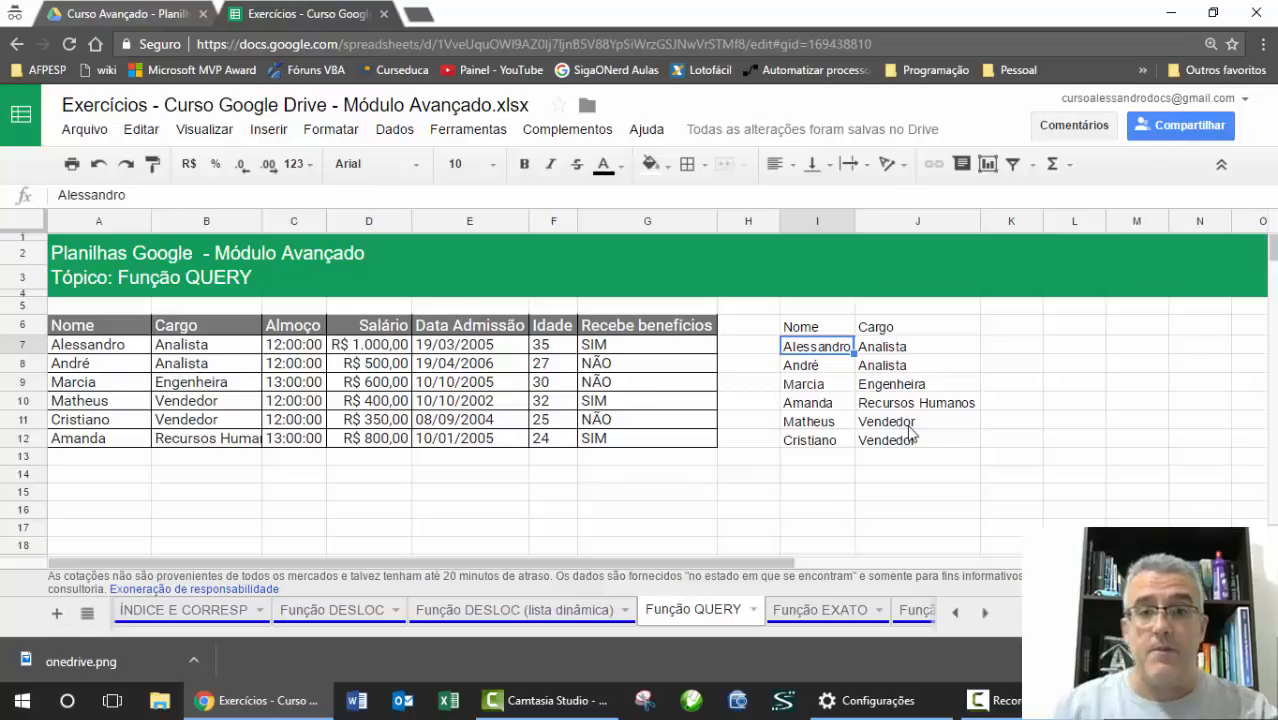
Change the columns selected in the I6 query to B and D, for job title and salary.
{"action": "key", "text": "Up"}
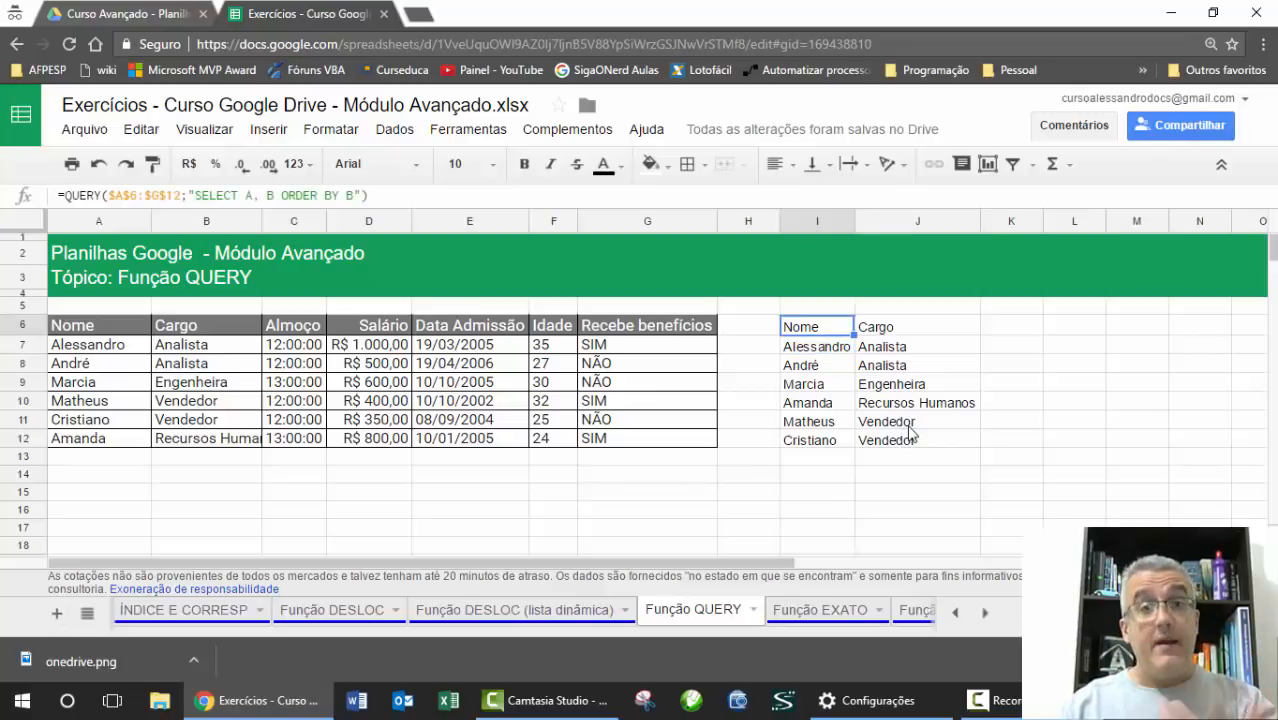
{"action": "key", "text": "F2"}
{"action": "key", "text": "Left"}
{"action": "key", "text": "Left"}
{"action": "key", "text": "Left"}
{"action": "key", "text": "Left"}
{"action": "key", "text": "Left"}
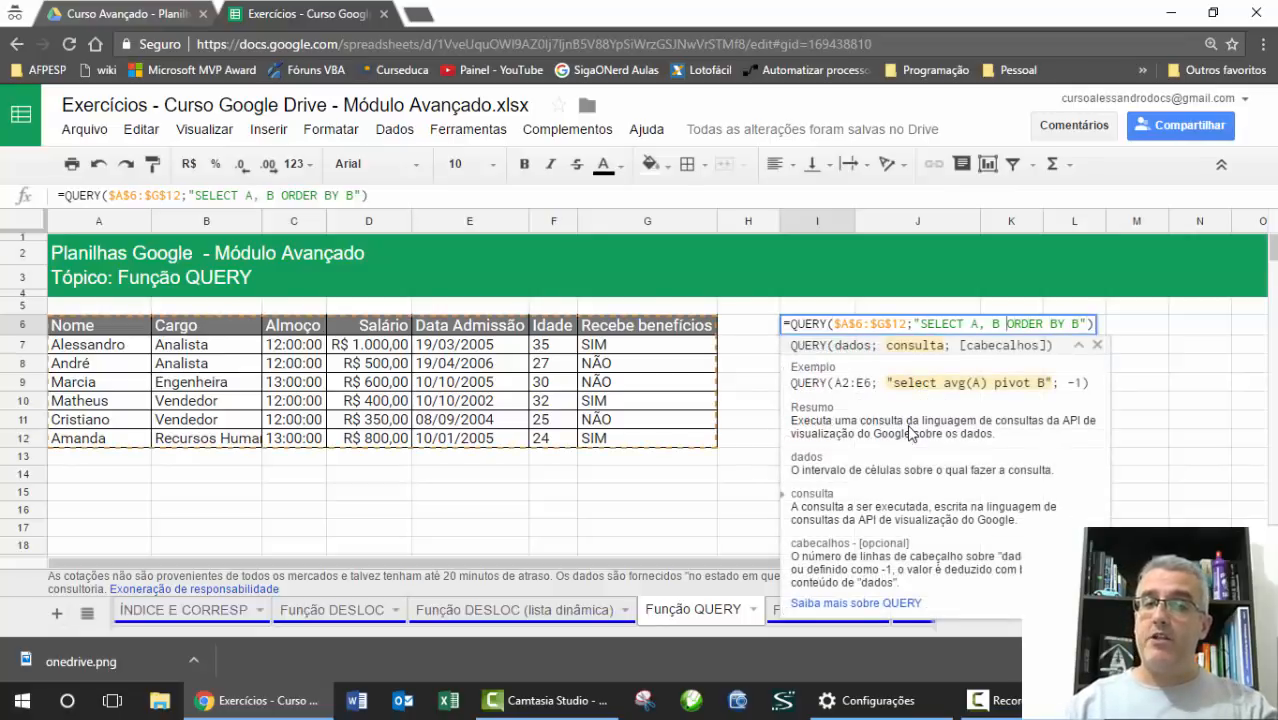
{"action": "key", "text": "BackSpace"}
{"action": "key", "text": "Delete"}
{"action": "key", "text": "Delete"}
{"action": "type", "text": ", D"}
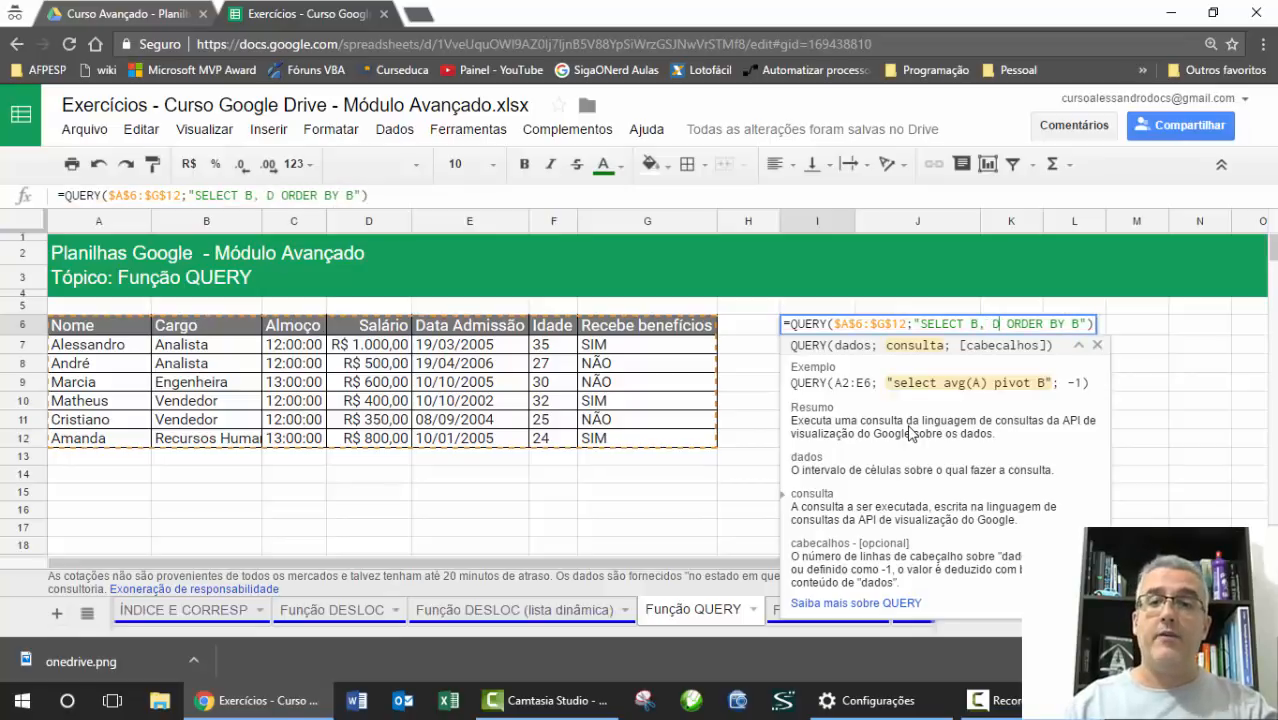
Remove the ORDER BY clause so that the I6 query string reads "SELECT B, D".
{"action": "key", "text": "Delete"}
{"action": "key", "text": "Delete"}
{"action": "key", "text": "Delete"}
{"action": "key", "text": "Delete"}
{"action": "key", "text": "Delete"}
{"action": "key", "text": "Delete"}
{"action": "key", "text": "Delete"}
{"action": "key", "text": "Delete"}
{"action": "key", "text": "Delete"}
{"action": "key", "text": "Delete"}
{"action": "key", "text": "Delete"}
{"action": "key", "text": "BackSpace"}
{"action": "type", "text": "\""}
{"action": "key", "text": "Return"}
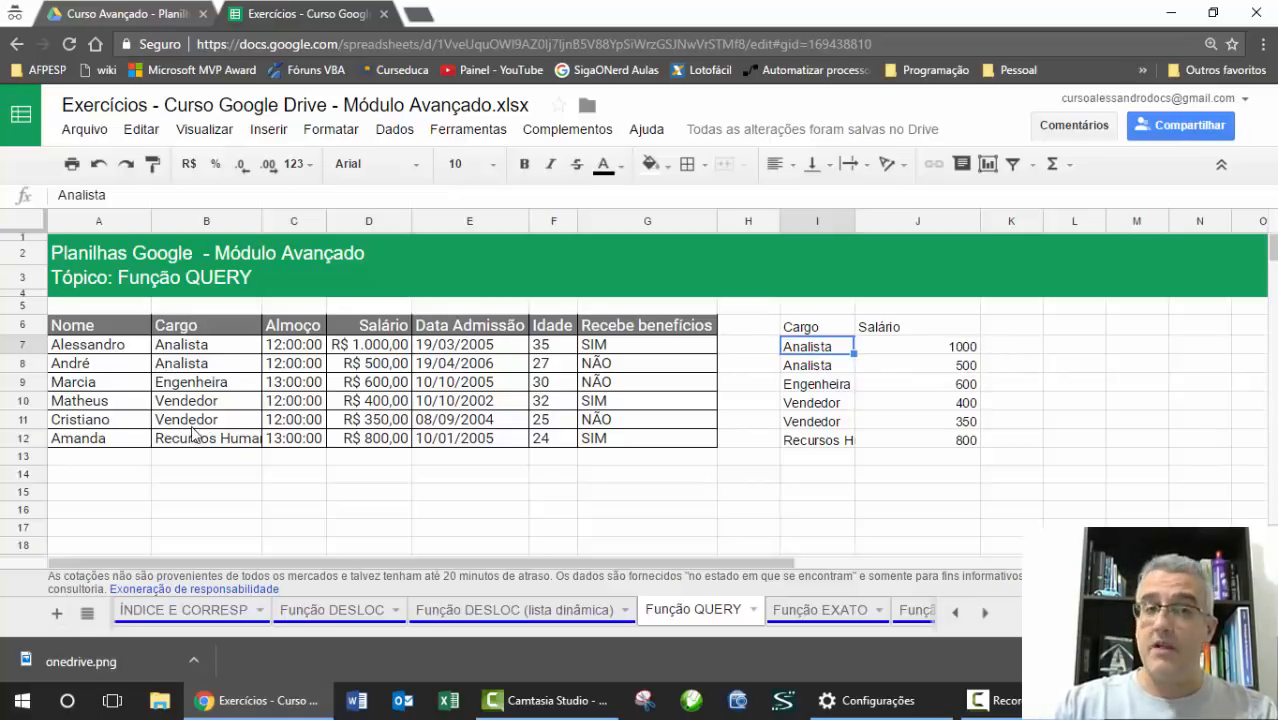
Change the I6 query to "SELECT B, SUM(D) GROUP BY B" to total the salaries per job title.
{"action": "key", "text": "Up"}
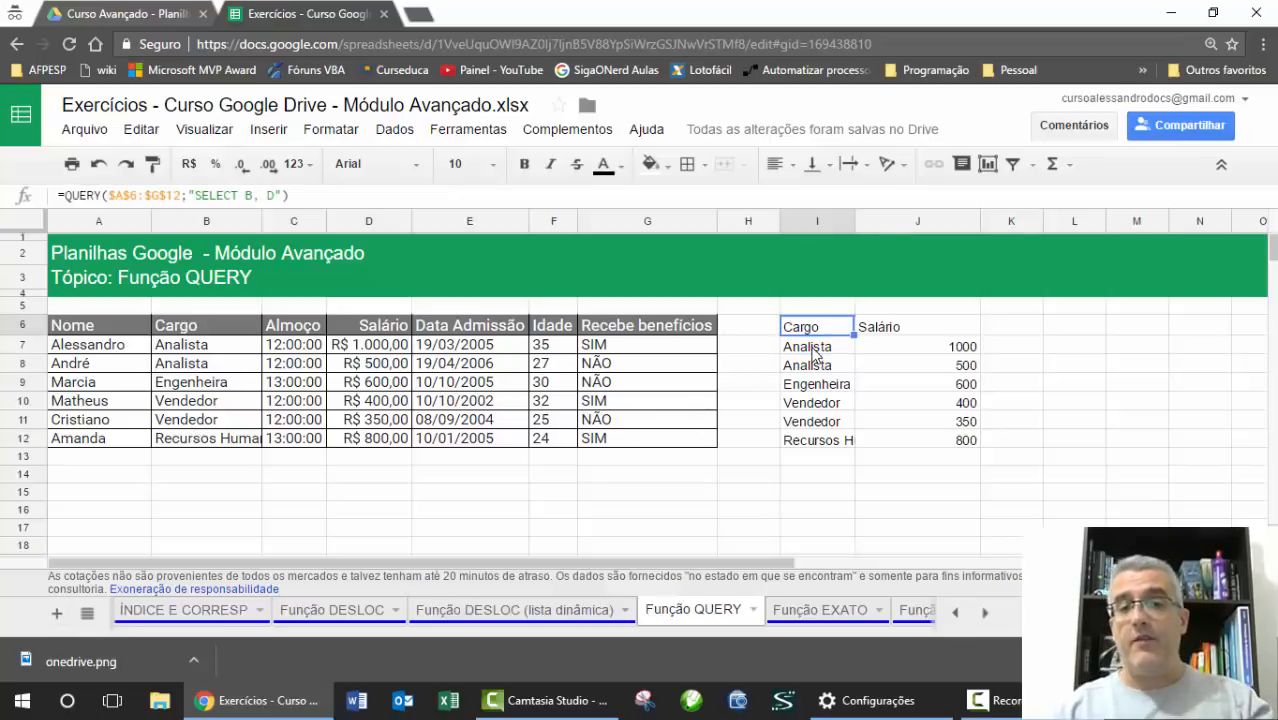
{"action": "key", "text": "F2"}
{"action": "key", "text": "Left"}
{"action": "key", "text": "Left"}
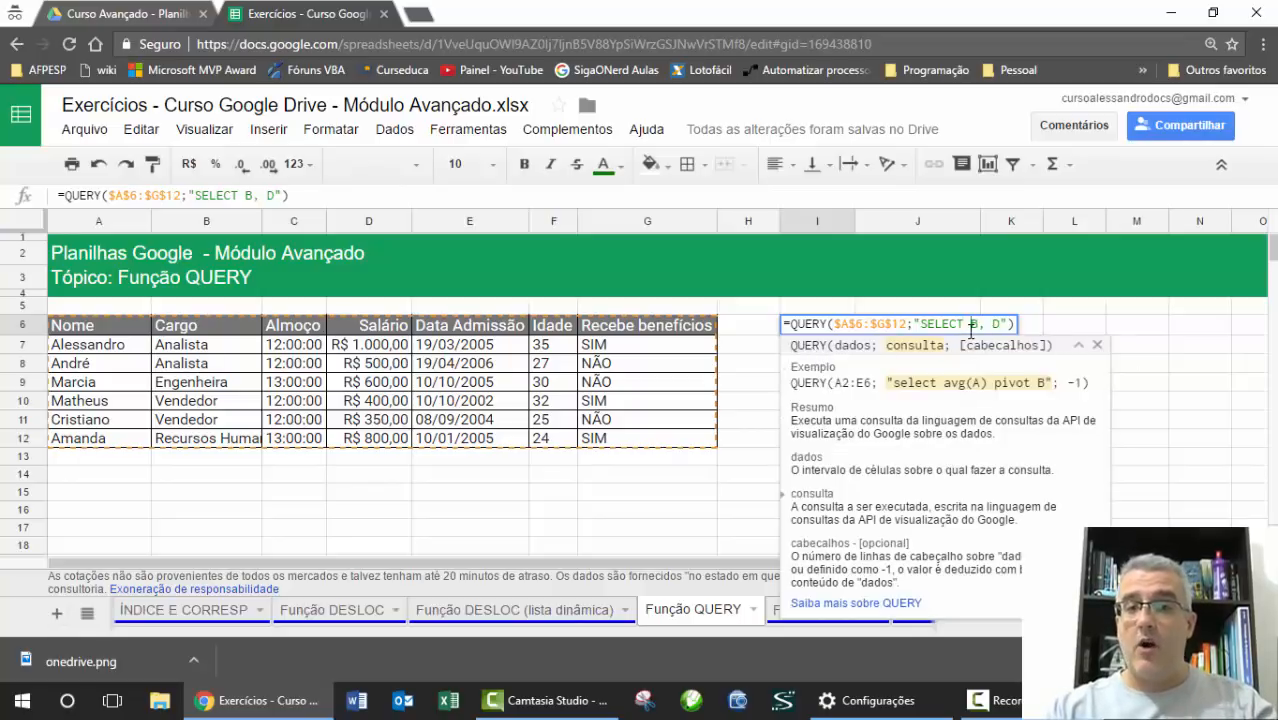
{"action": "type", "text": "SUM("}
{"action": "key", "text": "Right"}
{"action": "key", "text": "BackSpace"}
{"action": "key", "text": "BackSpace"}
{"action": "key", "text": "BackSpace"}
{"action": "key", "text": "BackSpace"}
{"action": "key", "text": "BackSpace"}
{"action": "type", "text": ") GROUP BY"}
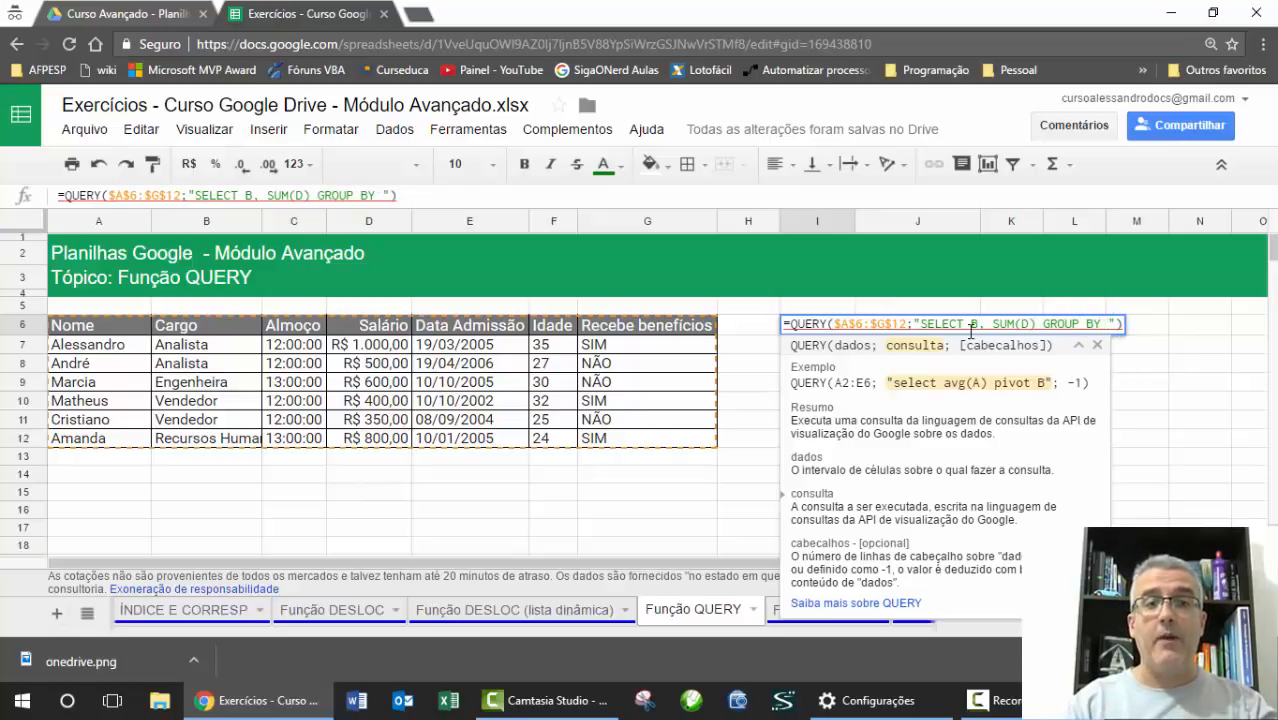
{"action": "type", "text": " B"}
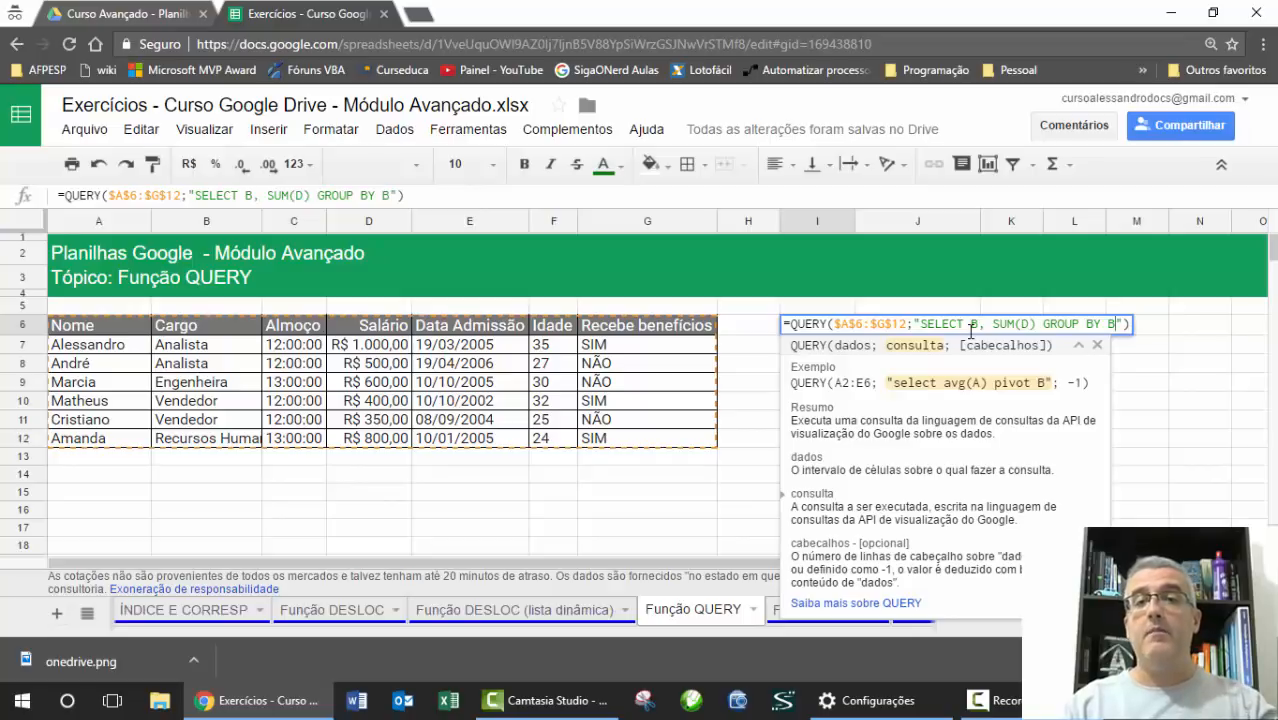
{"action": "key", "text": "Return"}
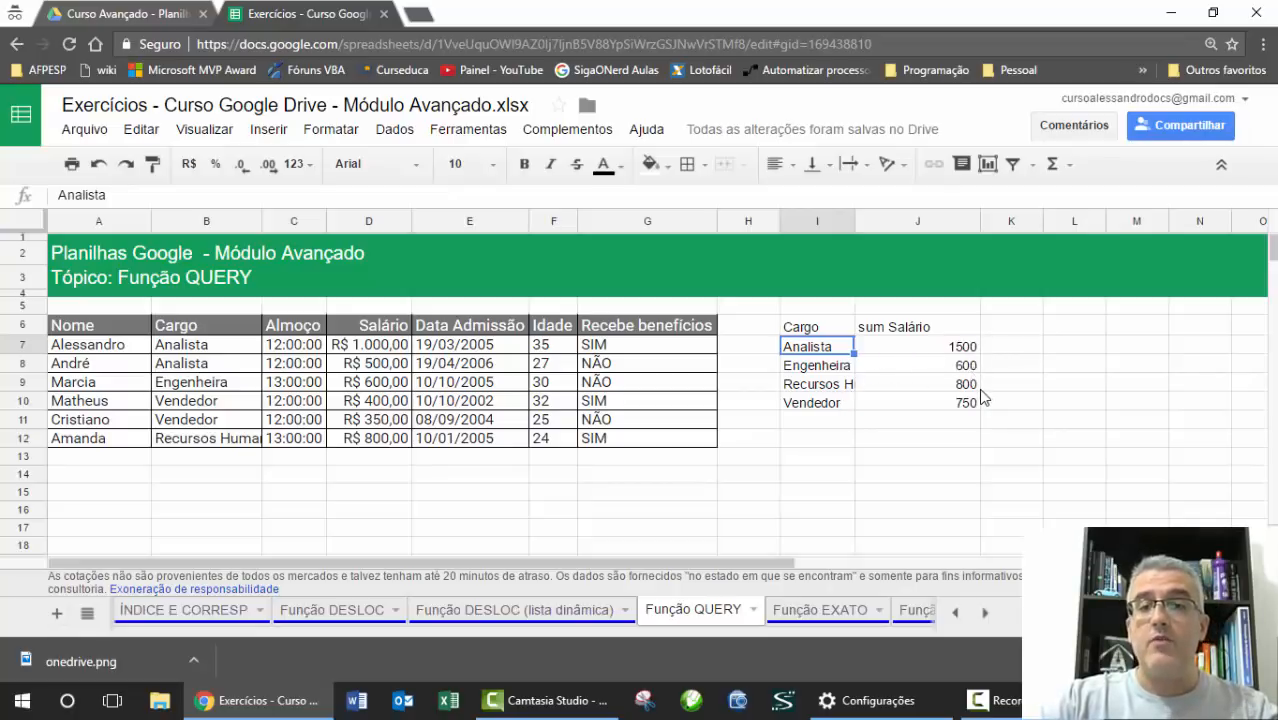
Widen column I so that the longest job title in the query results fits.
{"action": "left_click_drag", "start_coordinate": [855, 226], "coordinate": [911, 222]}
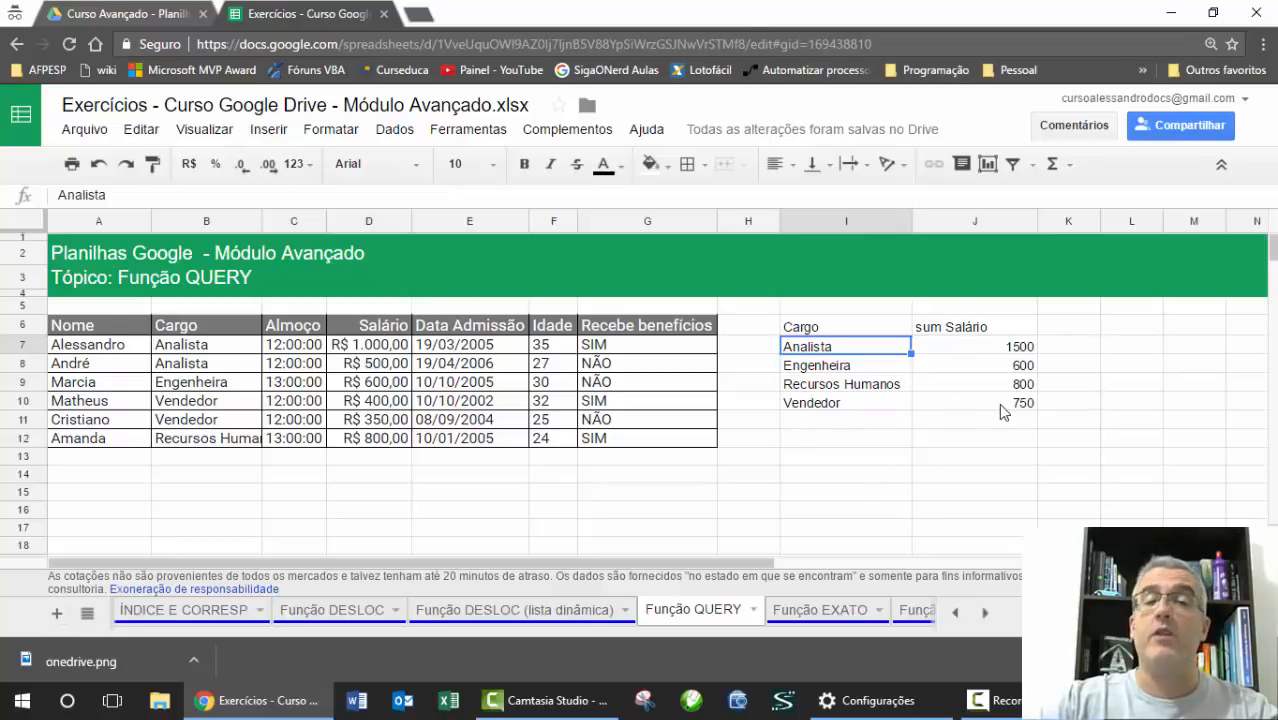
{"action": "left_click", "coordinate": [925, 390]}
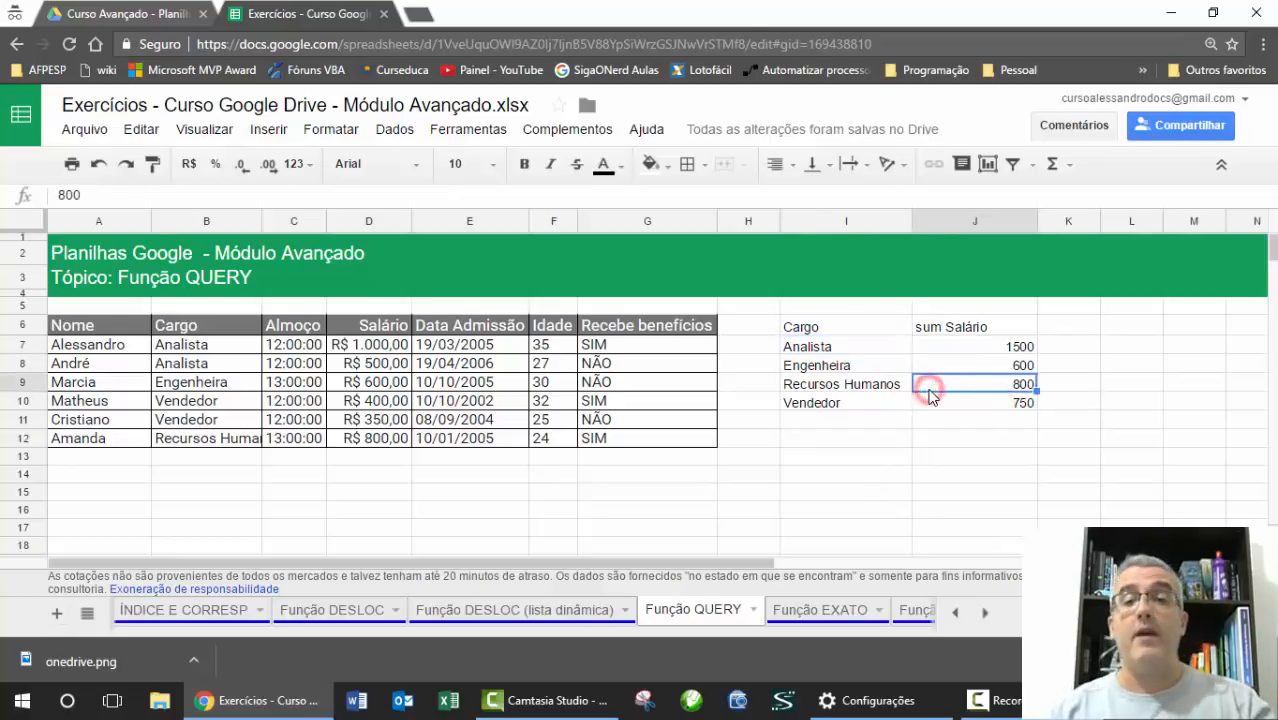
{"action": "key", "text": "Left"}
{"action": "key", "text": "Up"}
{"action": "key", "text": "Up"}
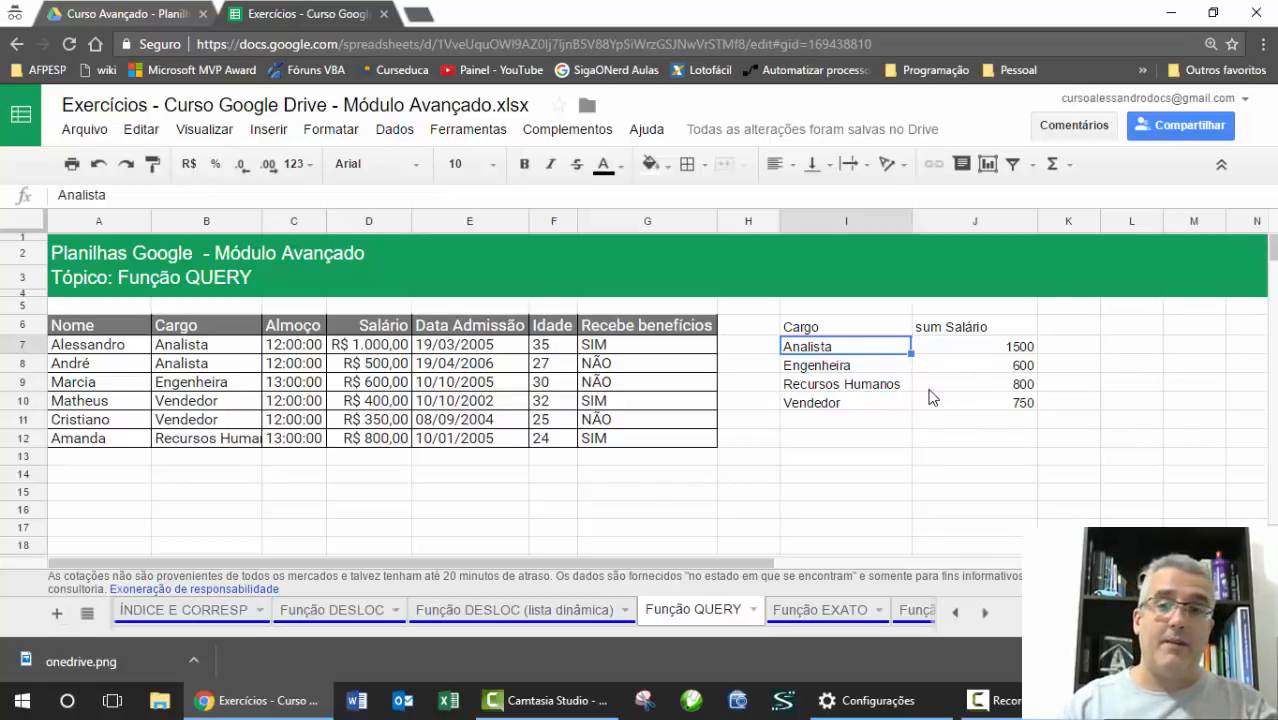
In the I6 query, select column A instead of B and insert a PIVOT clause on A before GROUP BY B.
{"action": "key", "text": "Up"}
{"action": "key", "text": "F2"}
{"action": "key", "text": "Left"}
{"action": "key", "text": "Left"}
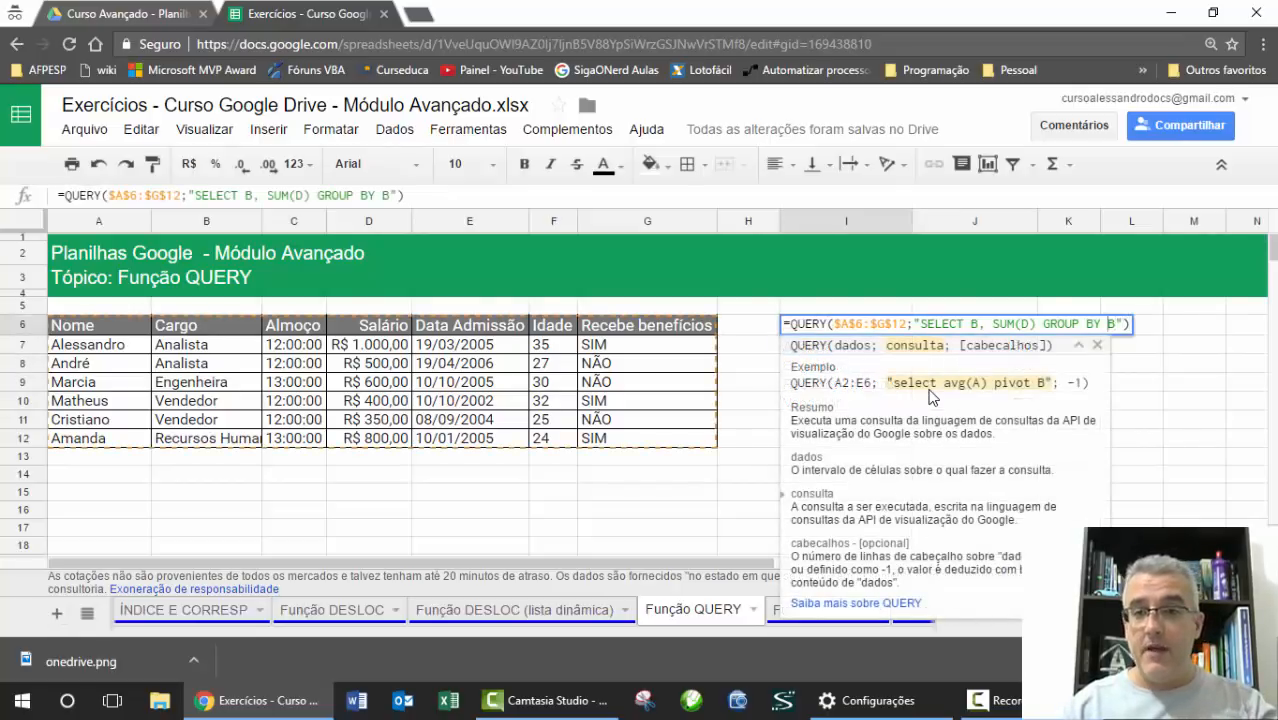
{"action": "key", "text": "Left"}
{"action": "key", "text": "Left"}
{"action": "key", "text": "BackSpace"}
{"action": "type", "text": "A"}
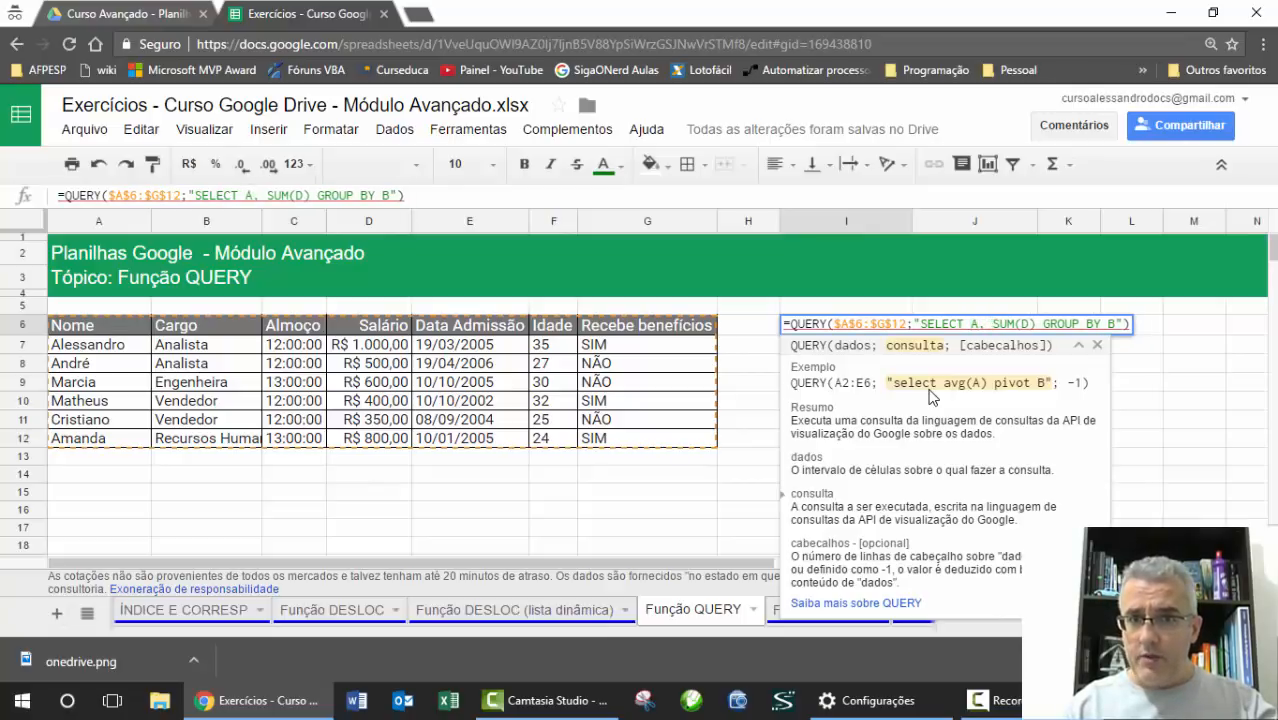
{"action": "type", "text": "PIVOT (A"}
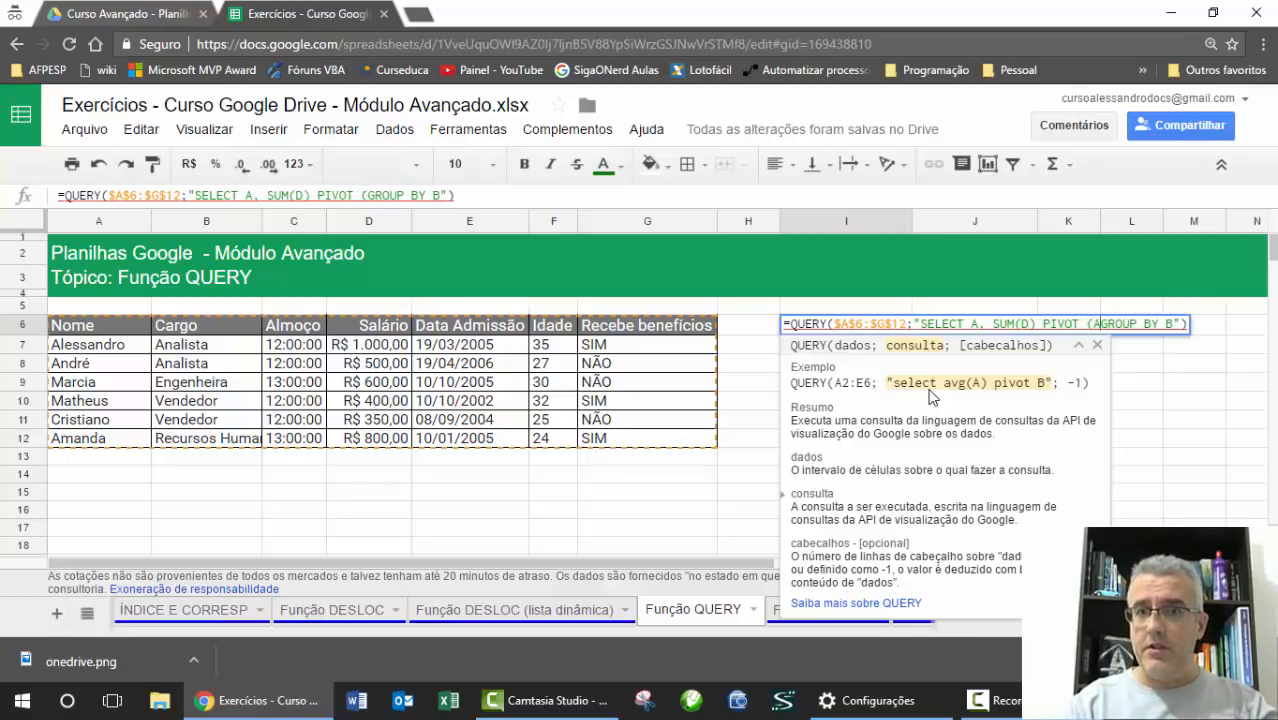
{"action": "key", "text": "Return"}
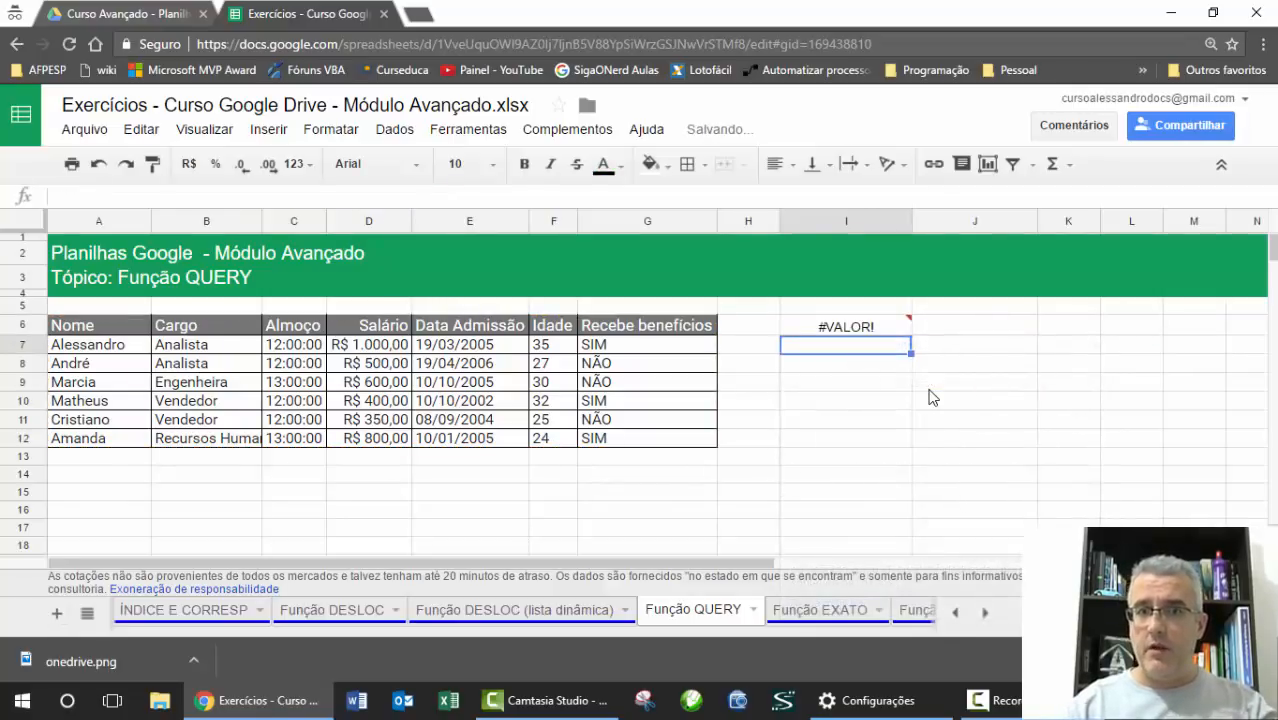
Delete the GROUP BY clause so that the I6 query string reads "SELECT A, SUM(D) PIVOT (A)".
{"action": "key", "text": "Up"}
{"action": "key", "text": "F2"}
{"action": "key", "text": "Left"}
{"action": "key", "text": "Left"}
{"action": "key", "text": "BackSpace"}
{"action": "key", "text": "BackSpace"}
{"action": "key", "text": "BackSpace"}
{"action": "key", "text": "BackSpace"}
{"action": "key", "text": "BackSpace"}
{"action": "key", "text": "BackSpace"}
{"action": "key", "text": "BackSpace"}
{"action": "key", "text": "BackSpace"}
{"action": "key", "text": "BackSpace"}
{"action": "key", "text": "BackSpace"}
{"action": "key", "text": "BackSpace"}
{"action": "key", "text": "Return"}
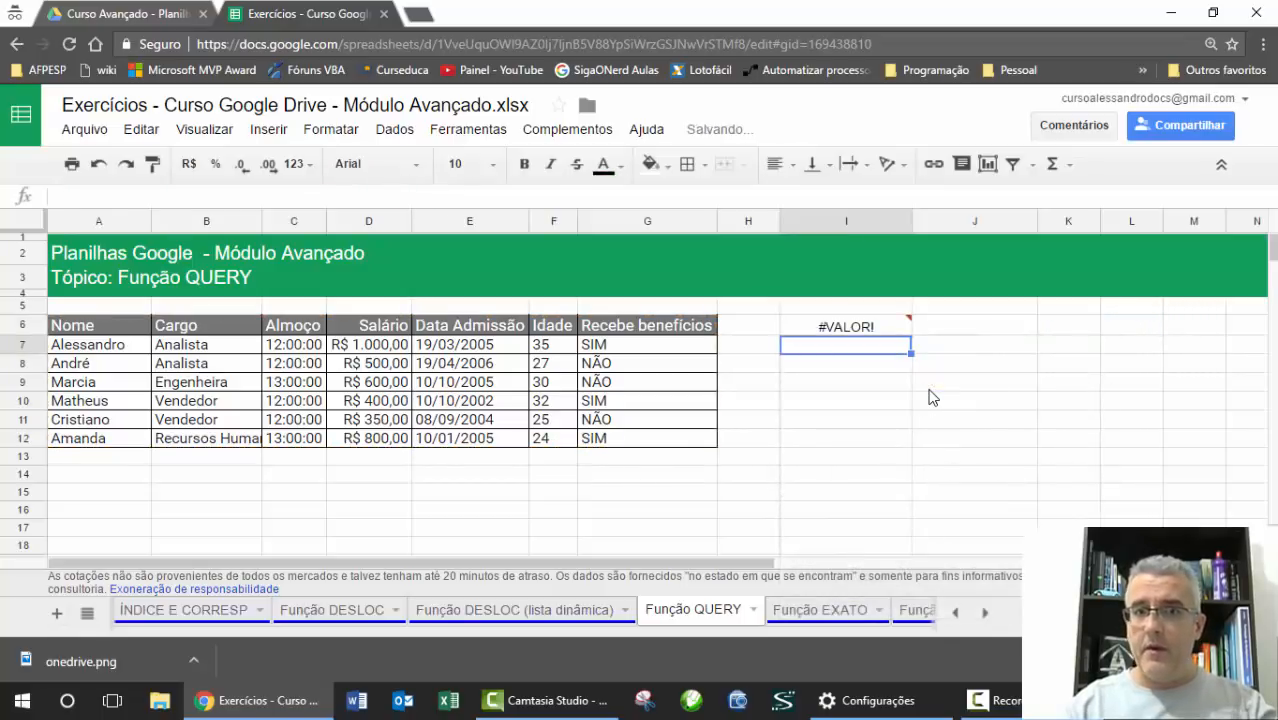
Remove SUM(D) from the I6 query, keeping only "SELECT A," before the PIVOT clause.
{"action": "key", "text": "Up"}
{"action": "key", "text": "F2"}
{"action": "key", "text": "Left"}
{"action": "key", "text": "Left"}
{"action": "key", "text": "Left"}
{"action": "key", "text": "Left"}
{"action": "key", "text": "Left"}
{"action": "key", "text": "Left"}
{"action": "key", "text": "Left"}
{"action": "key", "text": "Left"}
{"action": "key", "text": "Left"}
{"action": "key", "text": "Left"}
{"action": "key", "text": "Left"}
{"action": "key", "text": "Left"}
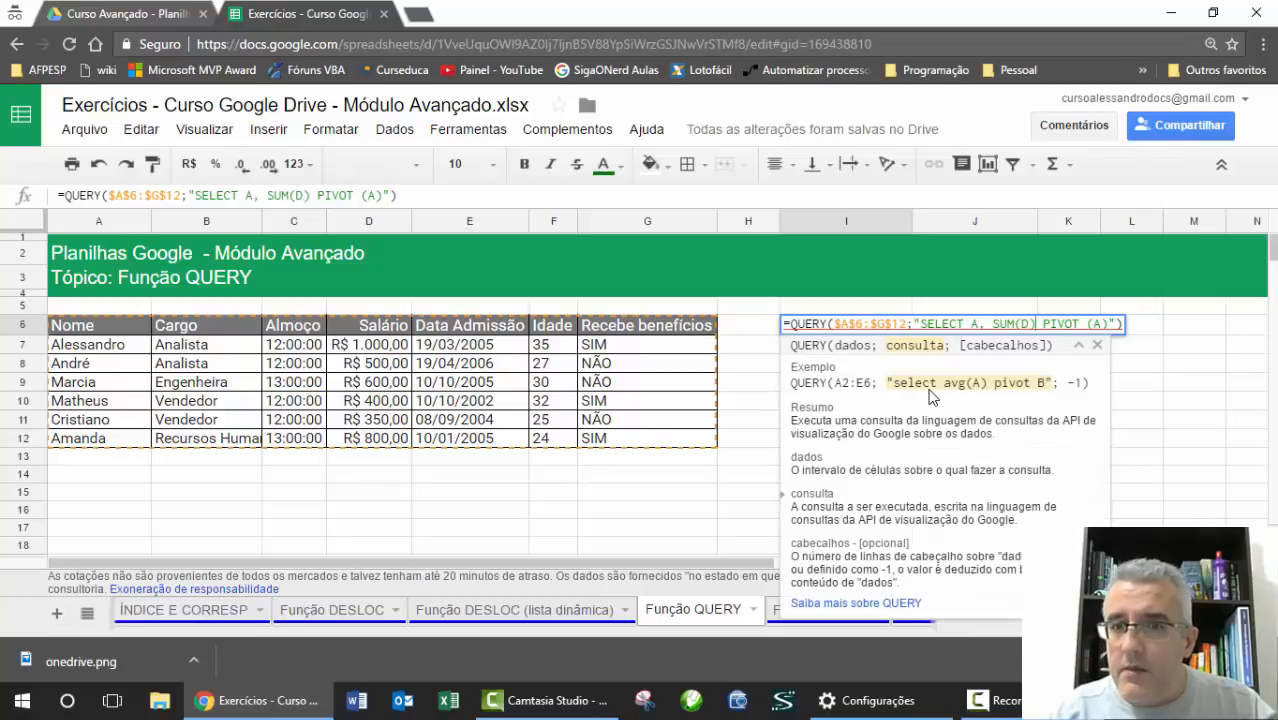
{"action": "key", "text": "BackSpace"}
{"action": "key", "text": "BackSpace"}
{"action": "key", "text": "BackSpace"}
{"action": "key", "text": "BackSpace"}
{"action": "key", "text": "BackSpace"}
{"action": "key", "text": "BackSpace"}
{"action": "key", "text": "BackSpace"}
{"action": "key", "text": "BackSpace"}
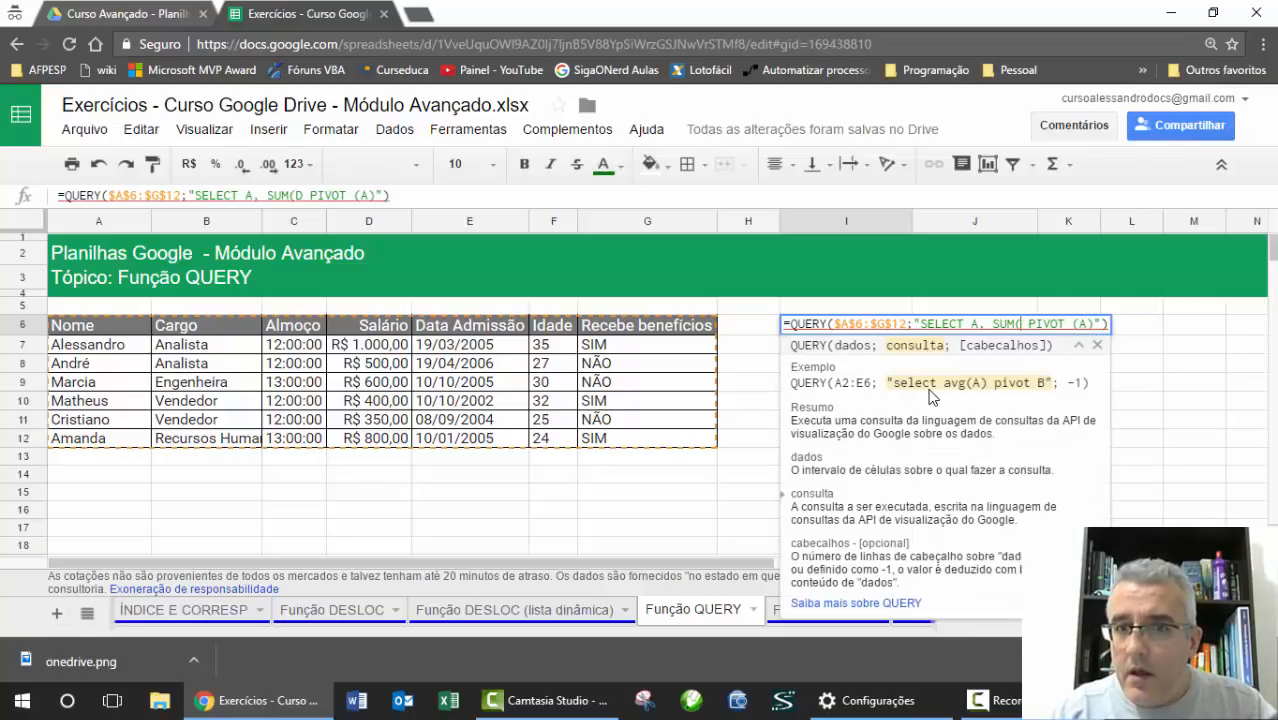
{"action": "type", "text": ","}
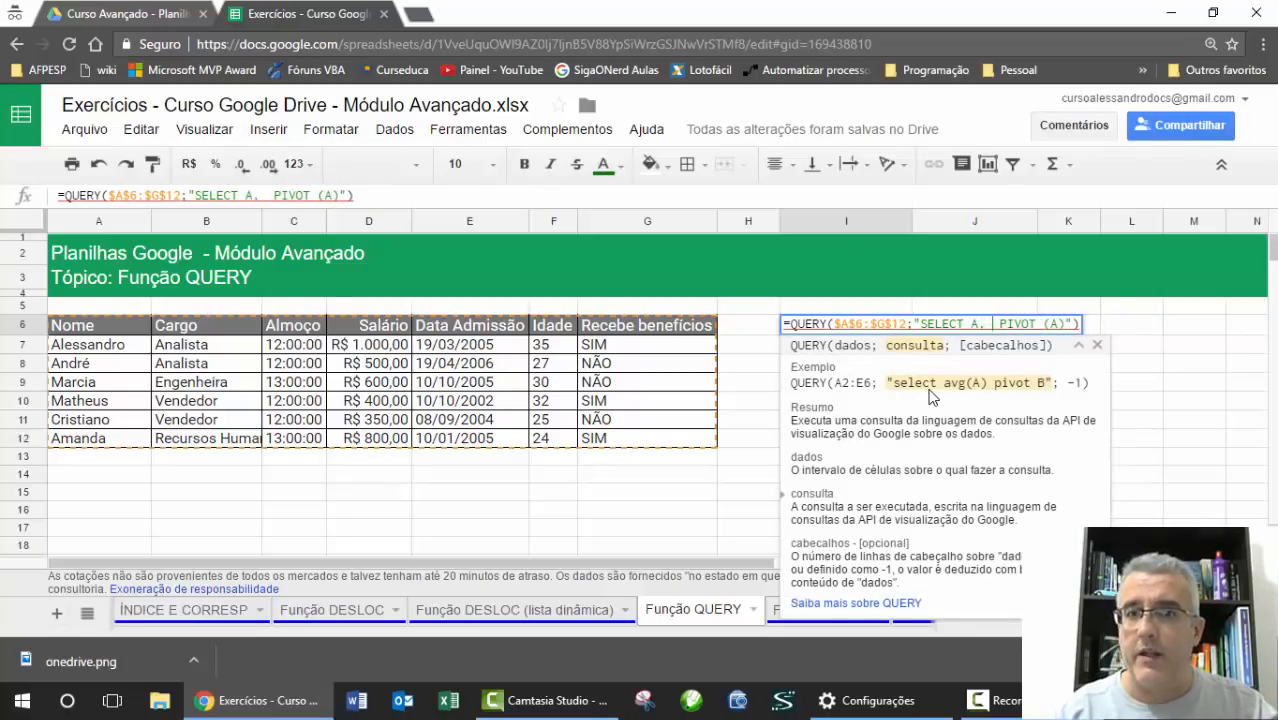
{"action": "key", "text": "Return"}
Change the PIVOT column in the I6 query from A to B.
{"action": "key", "text": "Up"}
{"action": "key", "text": "F2"}
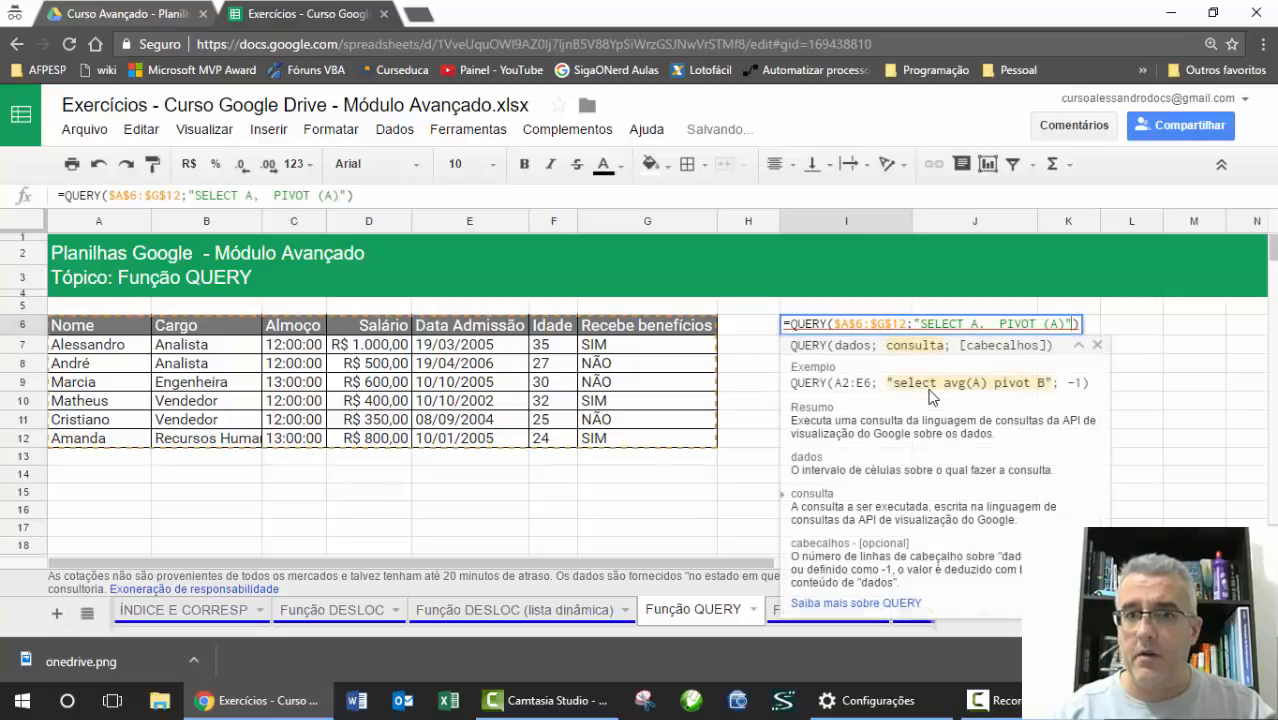
{"action": "key", "text": "Return"}
{"action": "key", "text": "Up"}
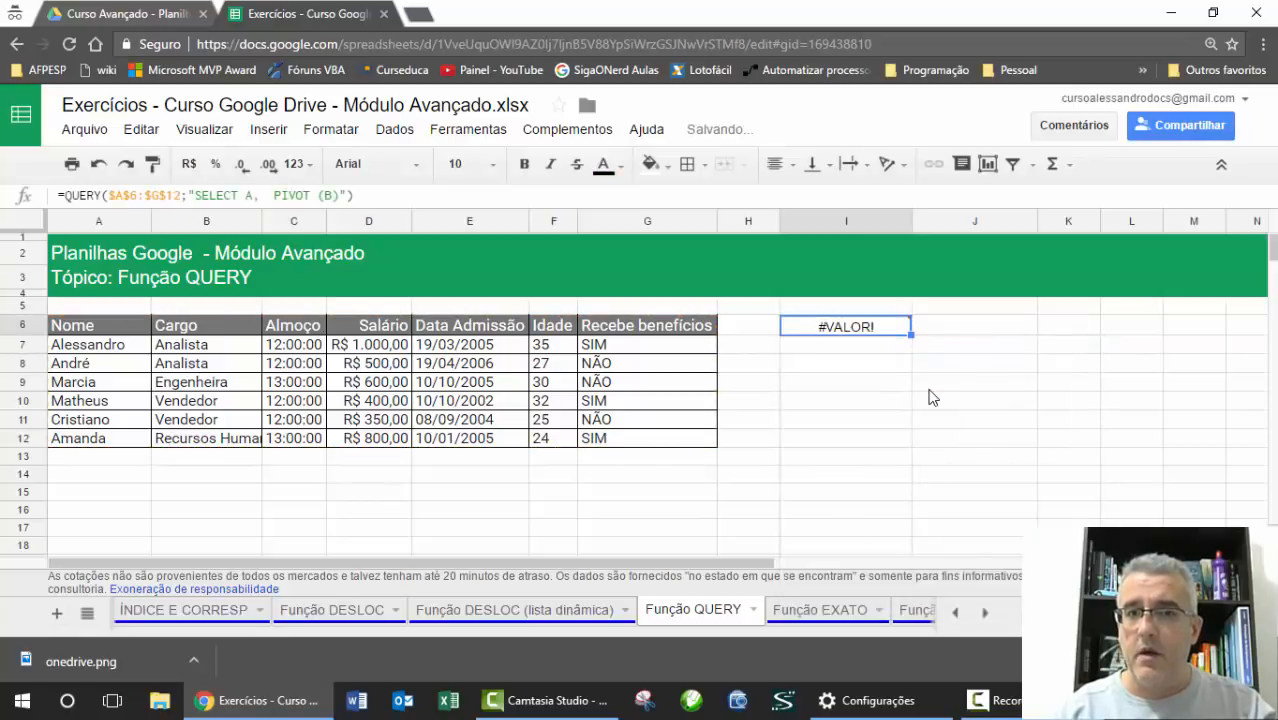
Remove the parentheses around B in the PIVOT clause of the I6 query.
{"action": "key", "text": "F2"}
{"action": "key", "text": "Left"}
{"action": "key", "text": "Left"}
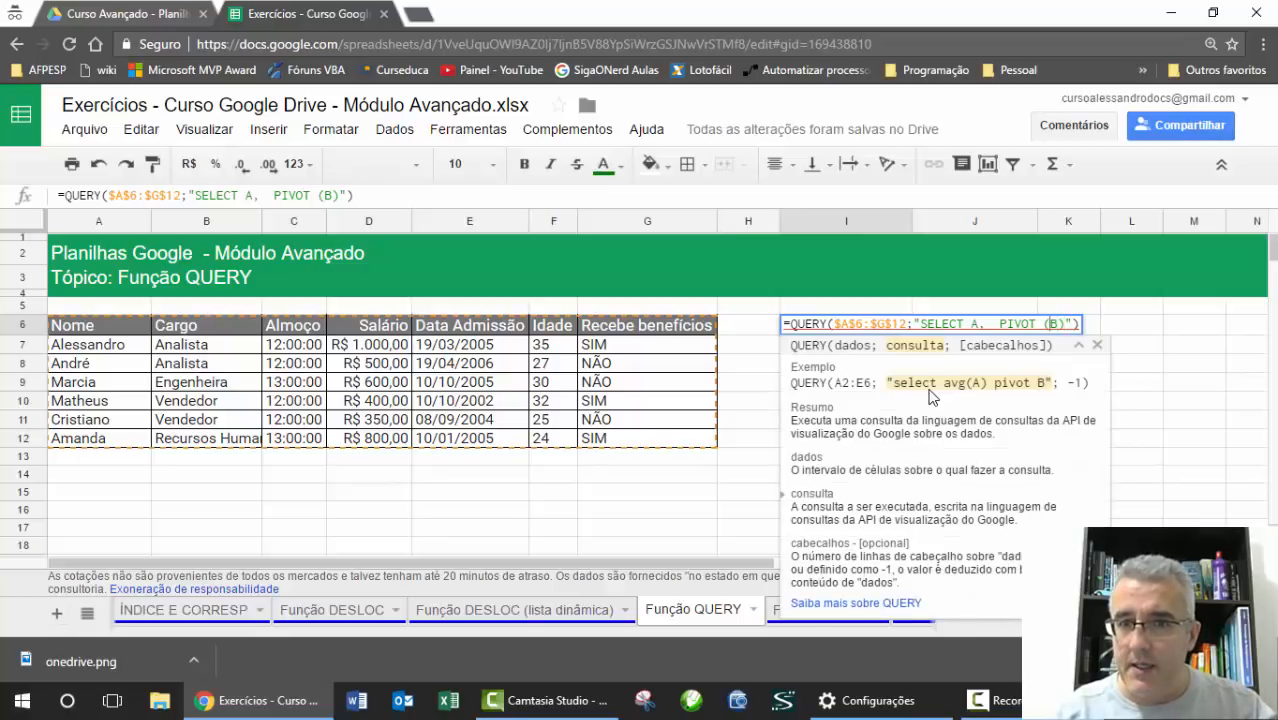
{"action": "key", "text": "Right"}
{"action": "key", "text": "Delete"}
{"action": "key", "text": "Right"}
{"action": "key", "text": "Delete"}
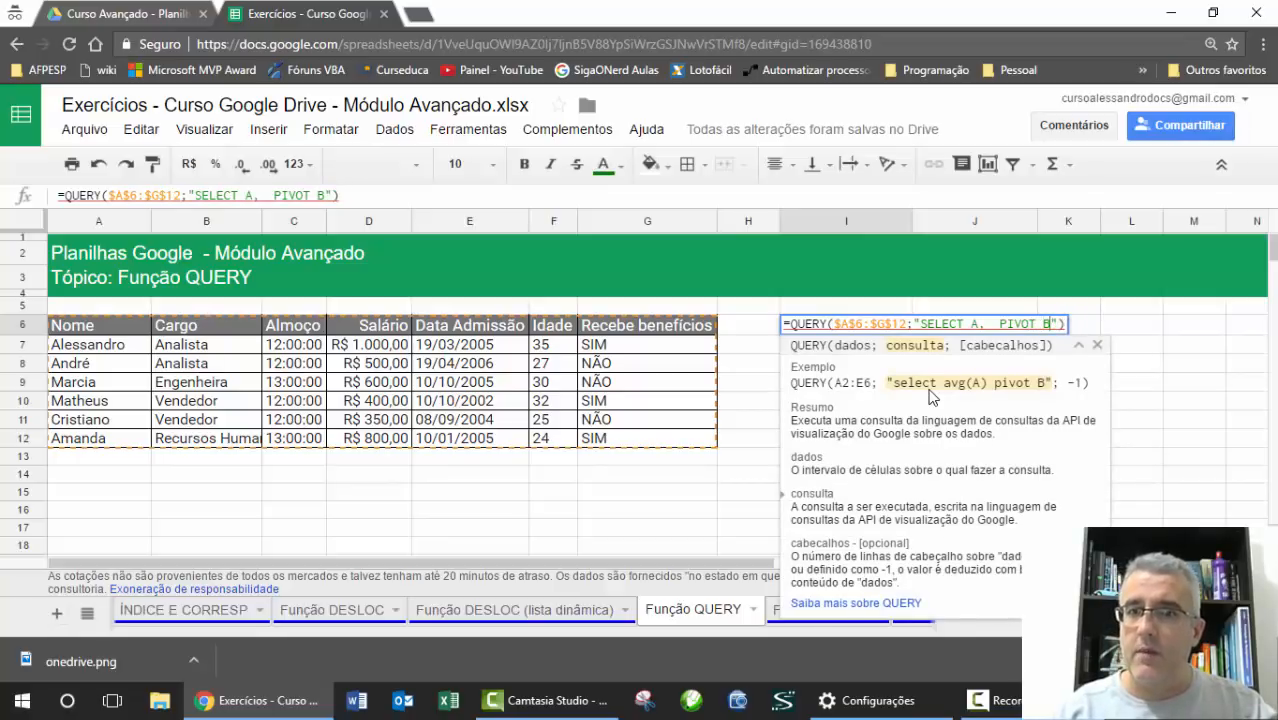
{"action": "key", "text": "Return"}
Replace column A with SUM(D) in the SELECT clause of the I6 query, ahead of PIVOT B.
{"action": "key", "text": "Up"}
{"action": "key", "text": "F2"}
{"action": "key", "text": "Left"}
{"action": "key", "text": "Left"}
{"action": "key", "text": "Left"}
{"action": "key", "text": "Left"}
{"action": "key", "text": "Right"}
{"action": "key", "text": "Right"}
{"action": "key", "text": "Delete"}
{"action": "type", "text": "SUM(B"}
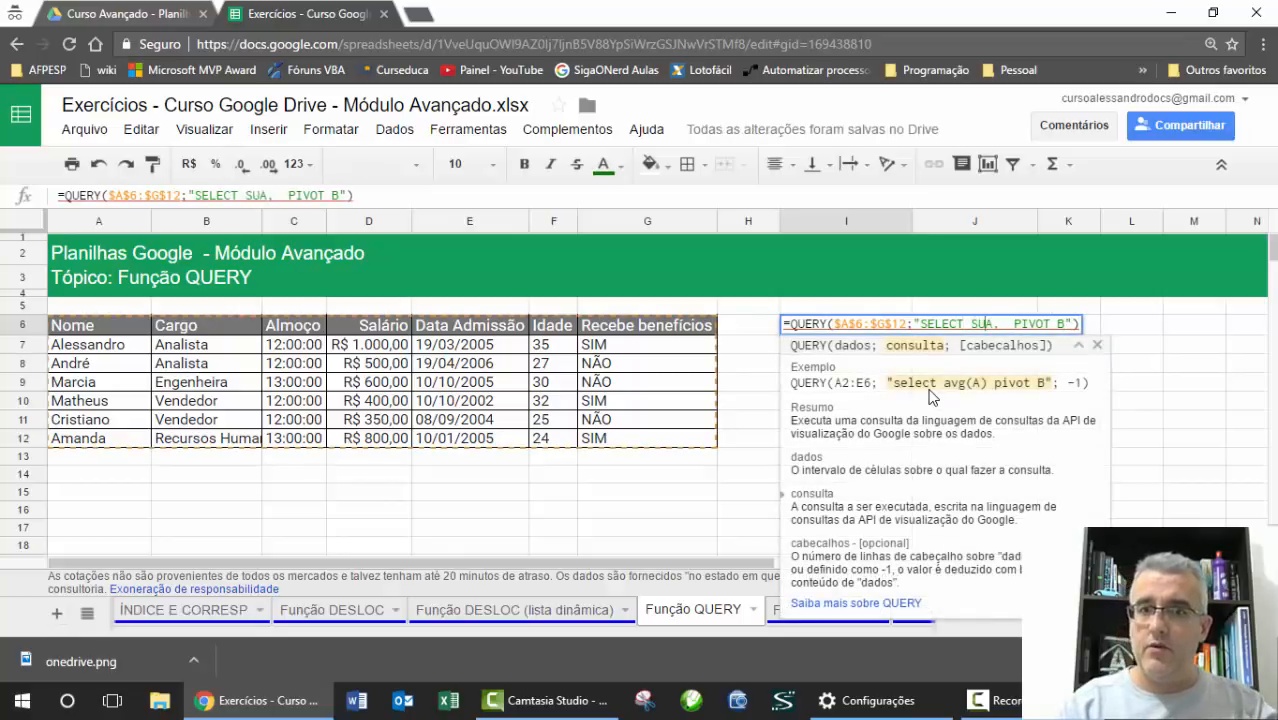
{"action": "key", "text": "BackSpace"}
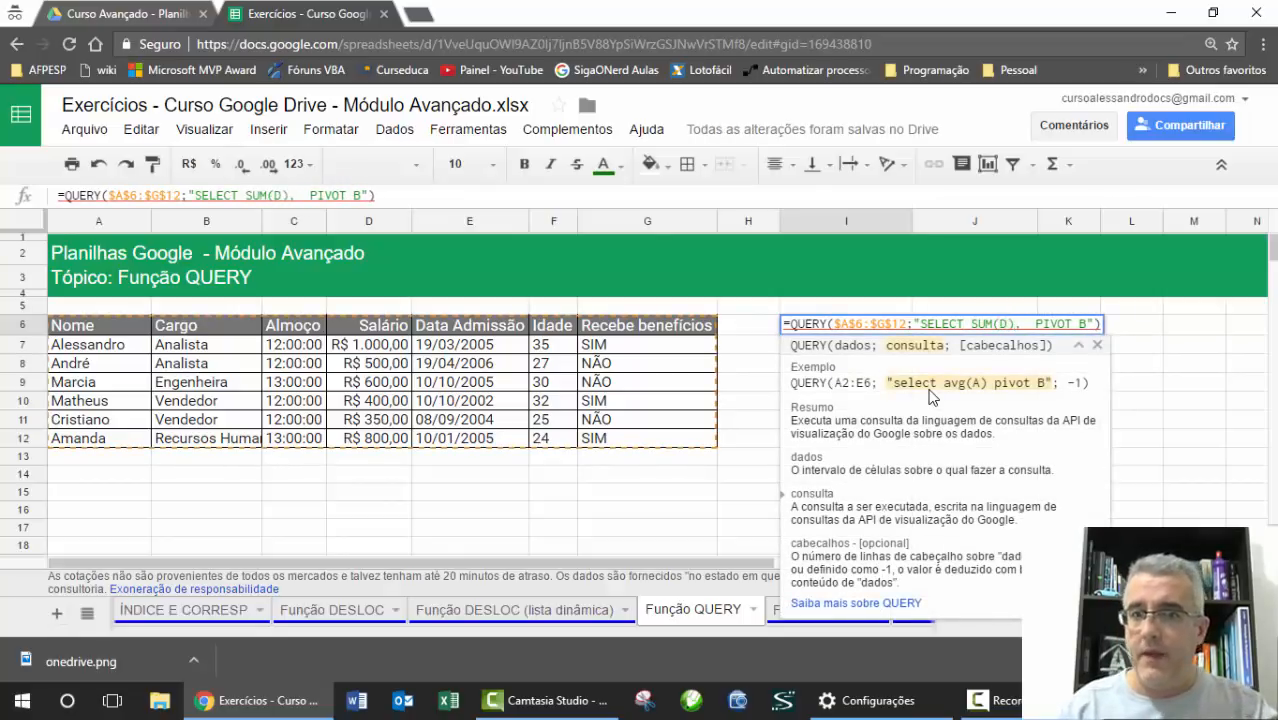
{"action": "key", "text": "Return"}
{"action": "key", "text": "Up"}
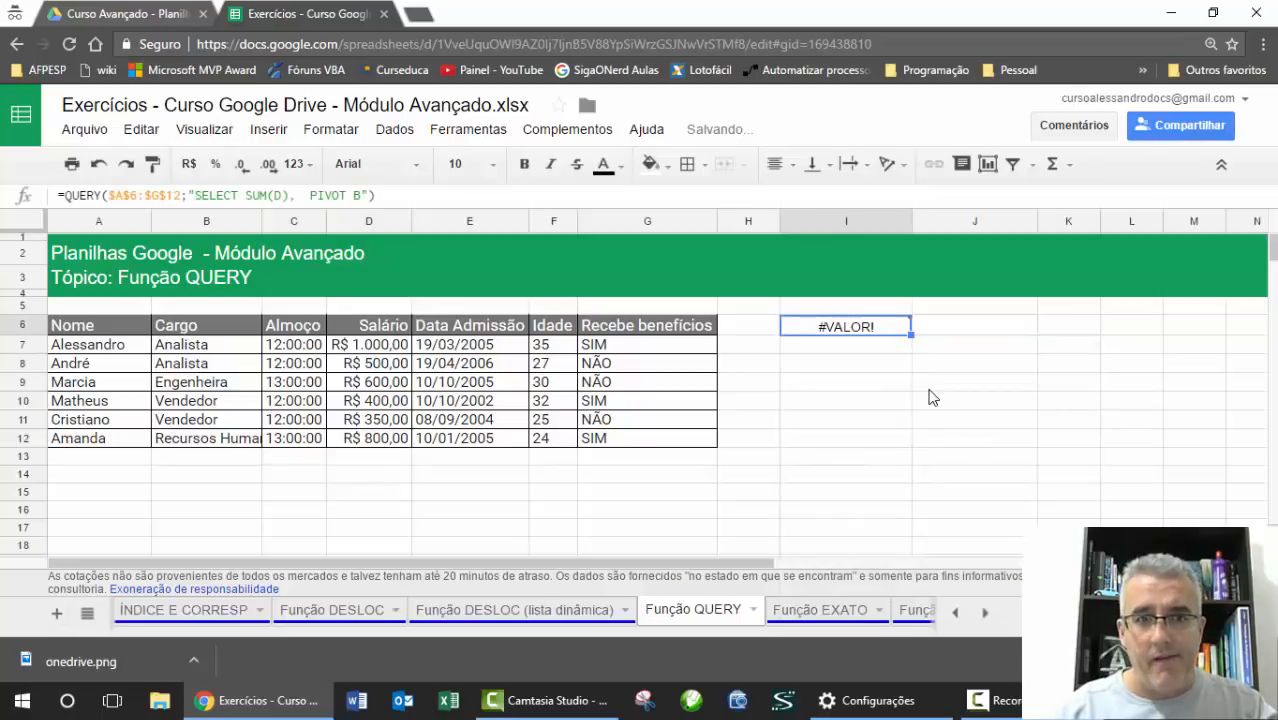
Remove the comma after SUM(D) so that the I6 query string reads "SELECT SUM(D) PIVOT B".
{"action": "key", "text": "Return"}
{"action": "key", "text": "Left"}
{"action": "key", "text": "Left"}
{"action": "key", "text": "BackSpace"}
{"action": "type", "text": "D"}
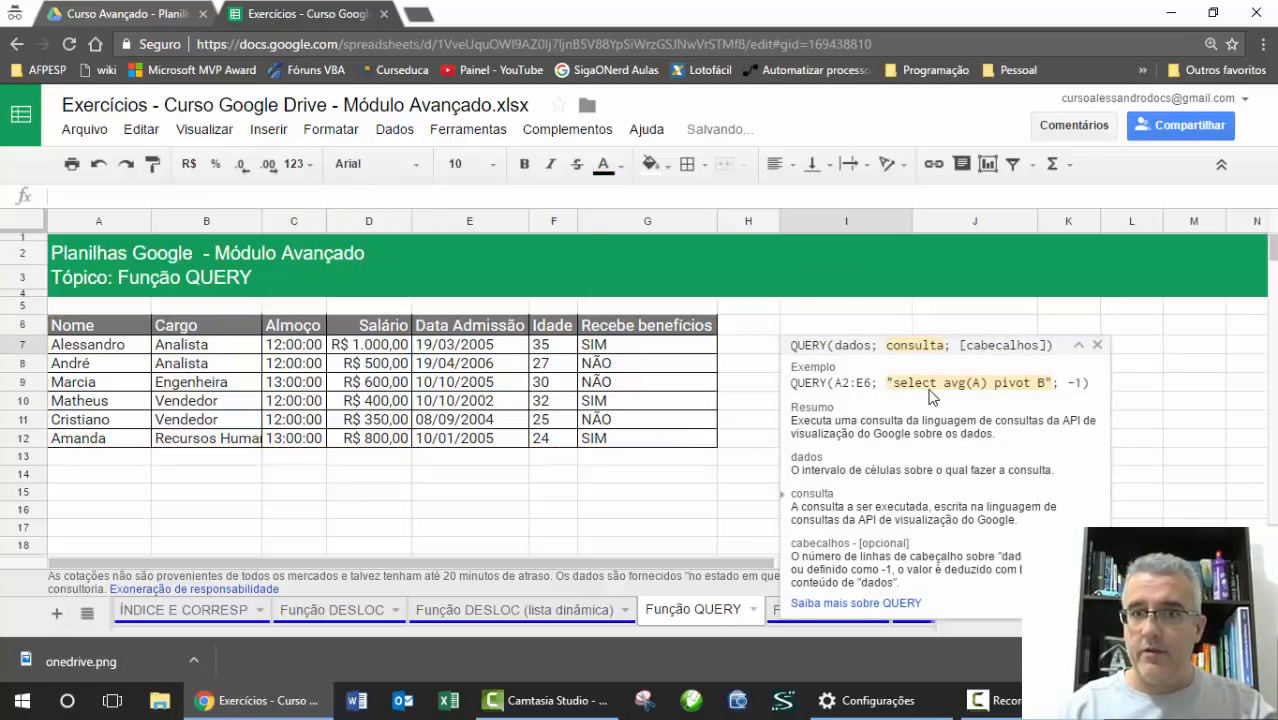
{"action": "key", "text": "Return"}
{"action": "key", "text": "Up"}
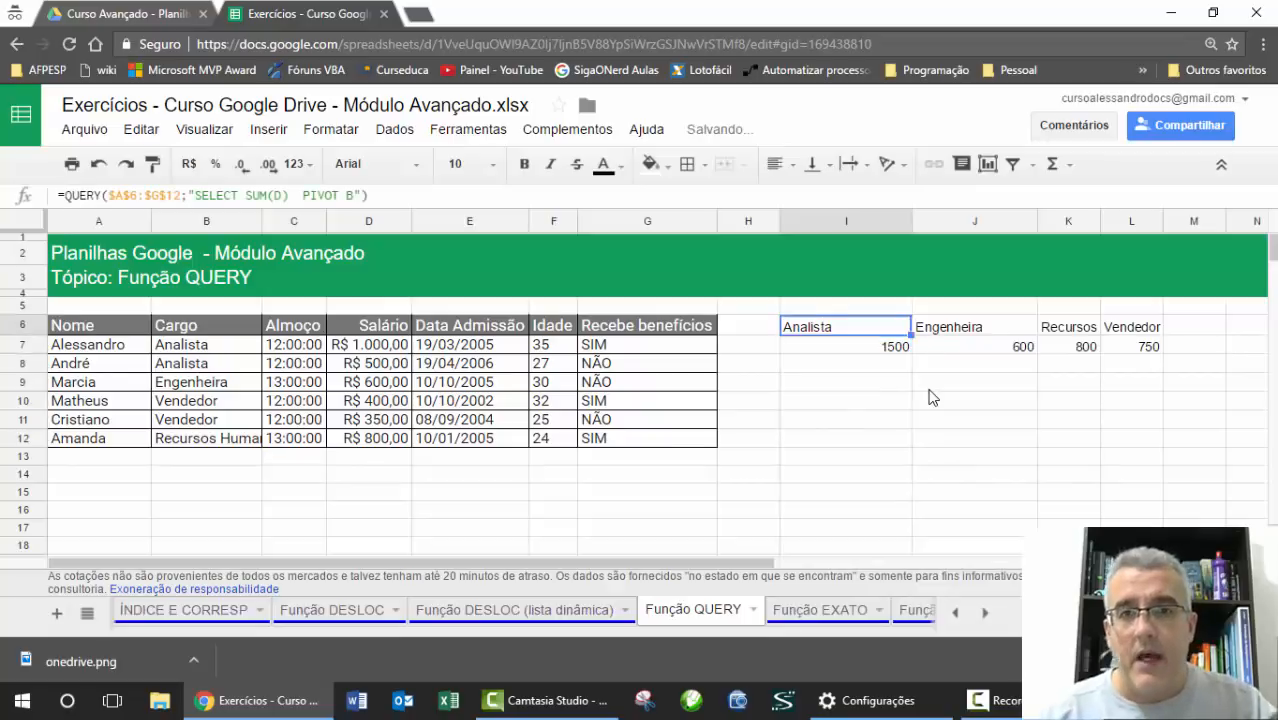
{"action": "key", "text": "Return"}
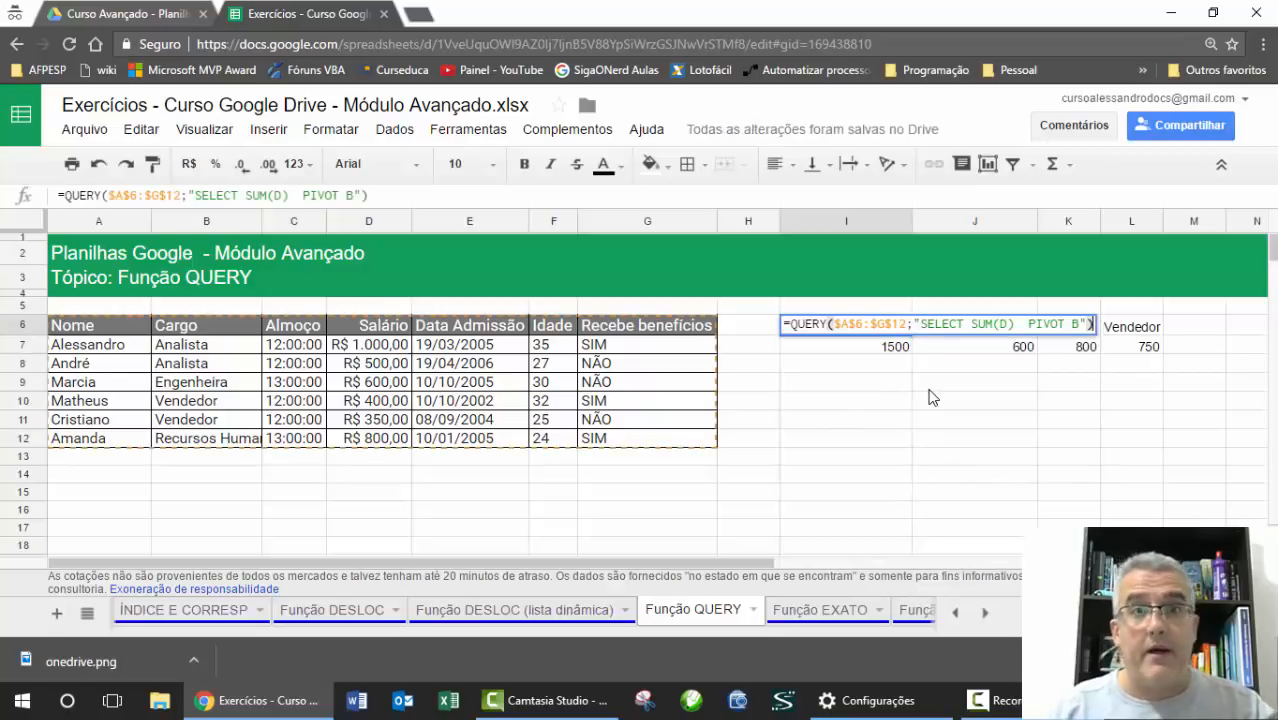
{"action": "left_click", "coordinate": [923, 323]}
{"action": "left_click", "coordinate": [980, 323]}
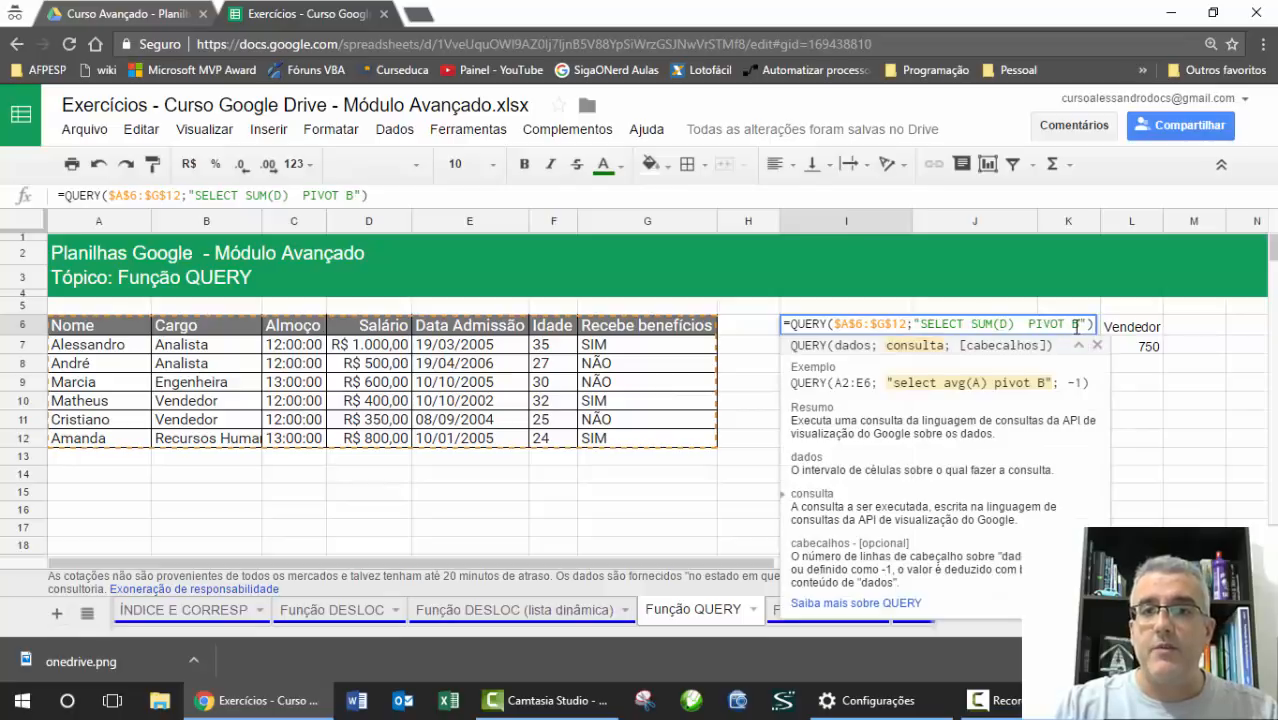
{"action": "key", "text": "Escape"}
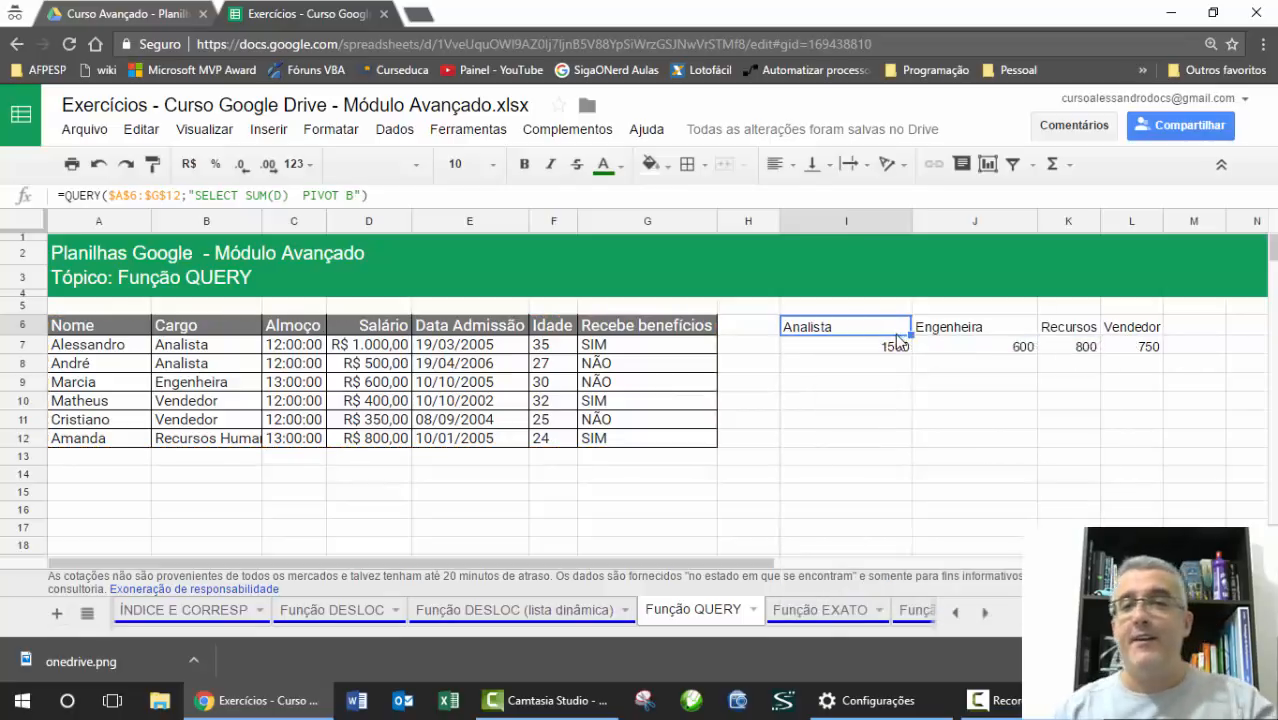
Try adding column A ahead of SUM(D) in the SELECT clause of the I6 query.
{"action": "key", "text": "F2"}
{"action": "key", "text": "Left"}
{"action": "key", "text": "Left"}
{"action": "key", "text": "Left"}
{"action": "key", "text": "Left"}
{"action": "key", "text": "Left"}
{"action": "key", "text": "Left"}
{"action": "key", "text": "Left"}
{"action": "key", "text": "Left"}
{"action": "key", "text": "Left"}
{"action": "key", "text": "Left"}
{"action": "key", "text": "Left"}
{"action": "key", "text": "Left"}
{"action": "key", "text": "Left"}
{"action": "key", "text": "Left"}
{"action": "key", "text": "Left"}
{"action": "key", "text": "Left"}
{"action": "key", "text": "Left"}
{"action": "type", "text": "A,"}
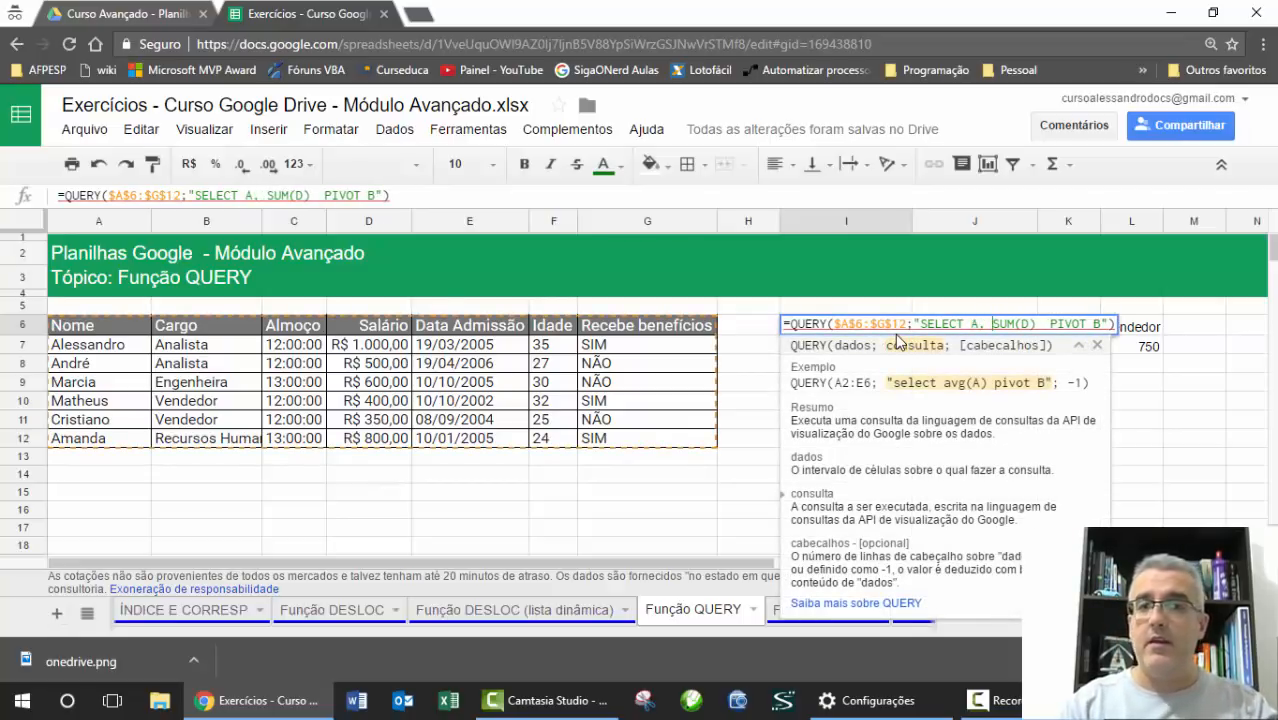
{"action": "key", "text": "Return"}
Remove column A and replace SUM with AVG so that the I6 query string reads "SELECT AVG(D) PIVOT B".
{"action": "key", "text": "Up"}
{"action": "key", "text": "F2"}
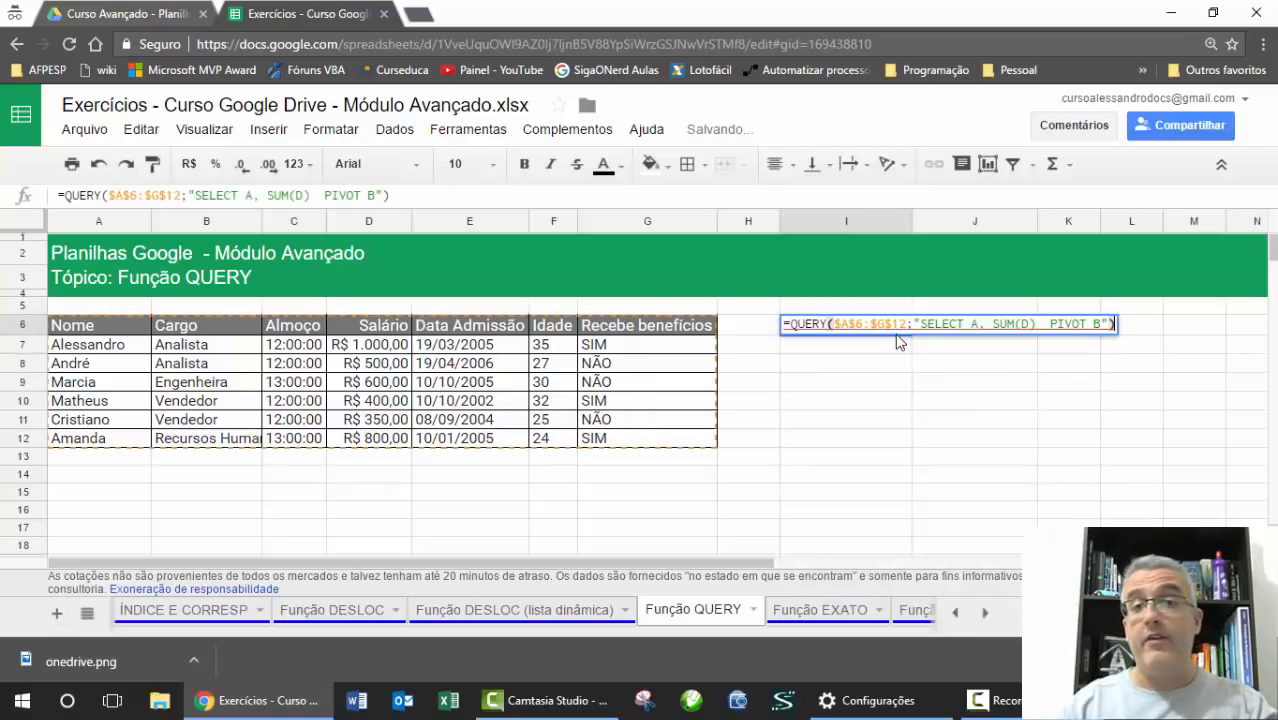
{"action": "key", "text": "Left"}
{"action": "key", "text": "Left"}
{"action": "key", "text": "Left"}
{"action": "key", "text": "Left"}
{"action": "key", "text": "Left"}
{"action": "key", "text": "Left"}
{"action": "key", "text": "Left"}
{"action": "key", "text": "Left"}
{"action": "key", "text": "Left"}
{"action": "key", "text": "Left"}
{"action": "key", "text": "Left"}
{"action": "key", "text": "Left"}
{"action": "key", "text": "Left"}
{"action": "key", "text": "Left"}
{"action": "key", "text": "Left"}
{"action": "key", "text": "Left"}
{"action": "key", "text": "Left"}
{"action": "key", "text": "Left"}
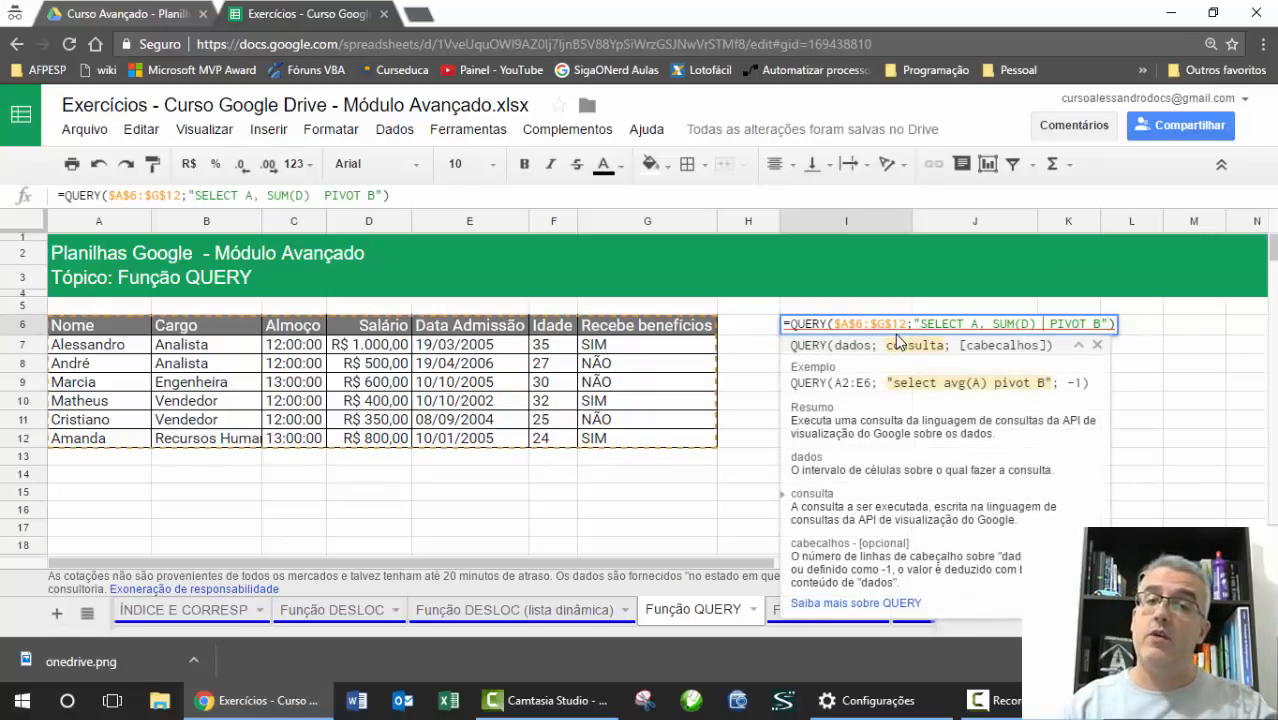
{"action": "key", "text": "BackSpace"}
{"action": "key", "text": "BackSpace"}
{"action": "key", "text": "Delete"}
{"action": "key", "text": "Delete"}
{"action": "key", "text": "Delete"}
{"action": "key", "text": "Delete"}
{"action": "type", "text": "AVG"}
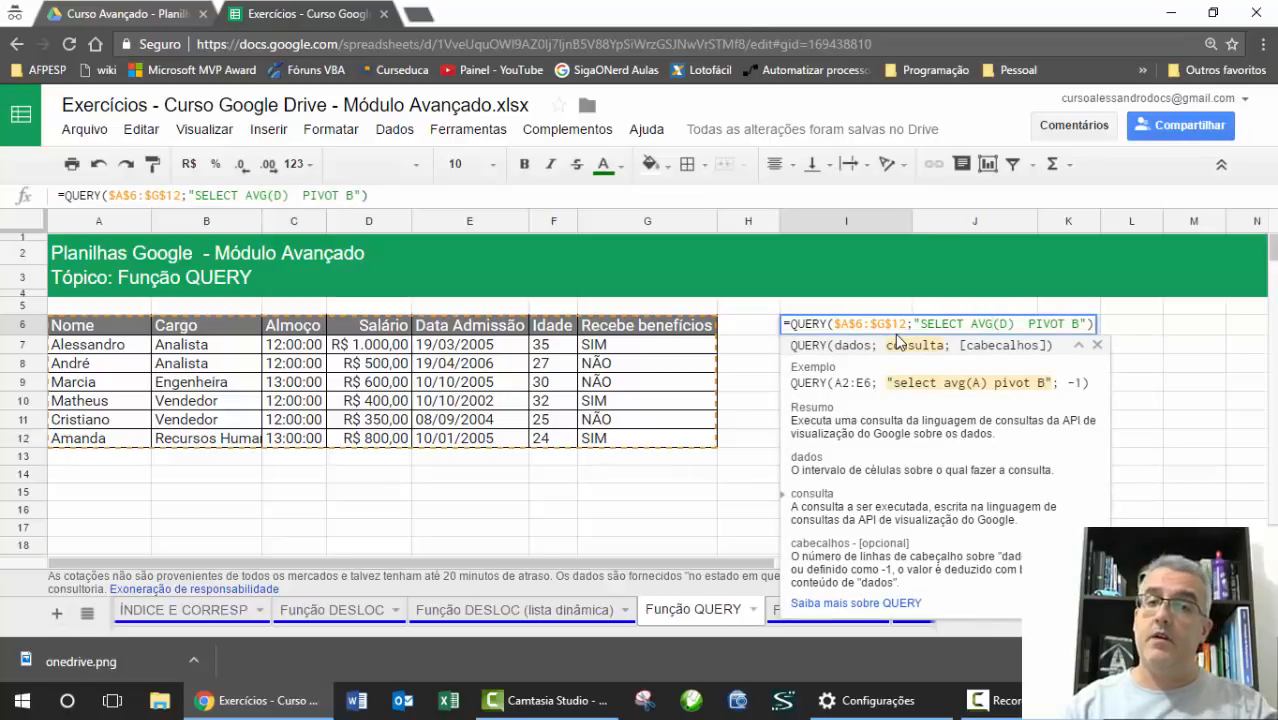
{"action": "key", "text": "Return"}
Replace AVG(D) with columns A, F and D in the SELECT clause of the I6 query.
{"action": "left_click", "coordinate": [895, 333]}
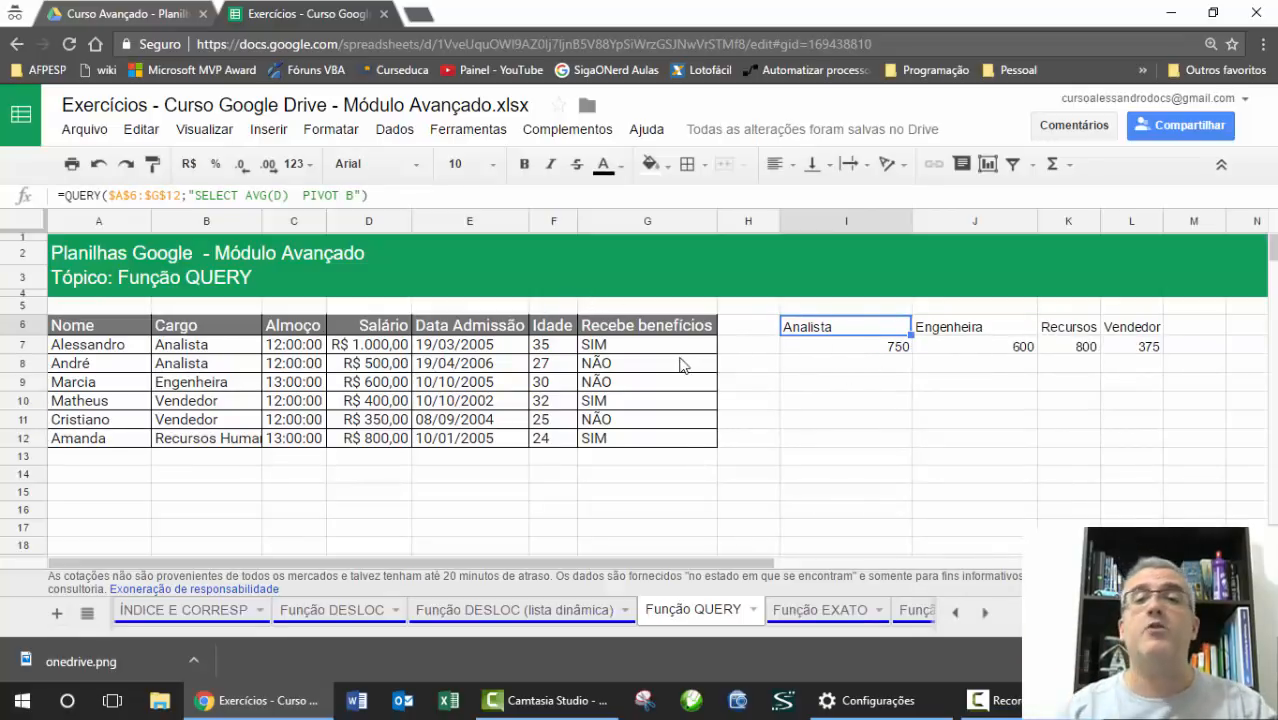
{"action": "key", "text": "F2"}
{"action": "key", "text": "Left"}
{"action": "key", "text": "Left"}
{"action": "key", "text": "Left"}
{"action": "key", "text": "Left"}
{"action": "key", "text": "Left"}
{"action": "key", "text": "Left"}
{"action": "key", "text": "Left"}
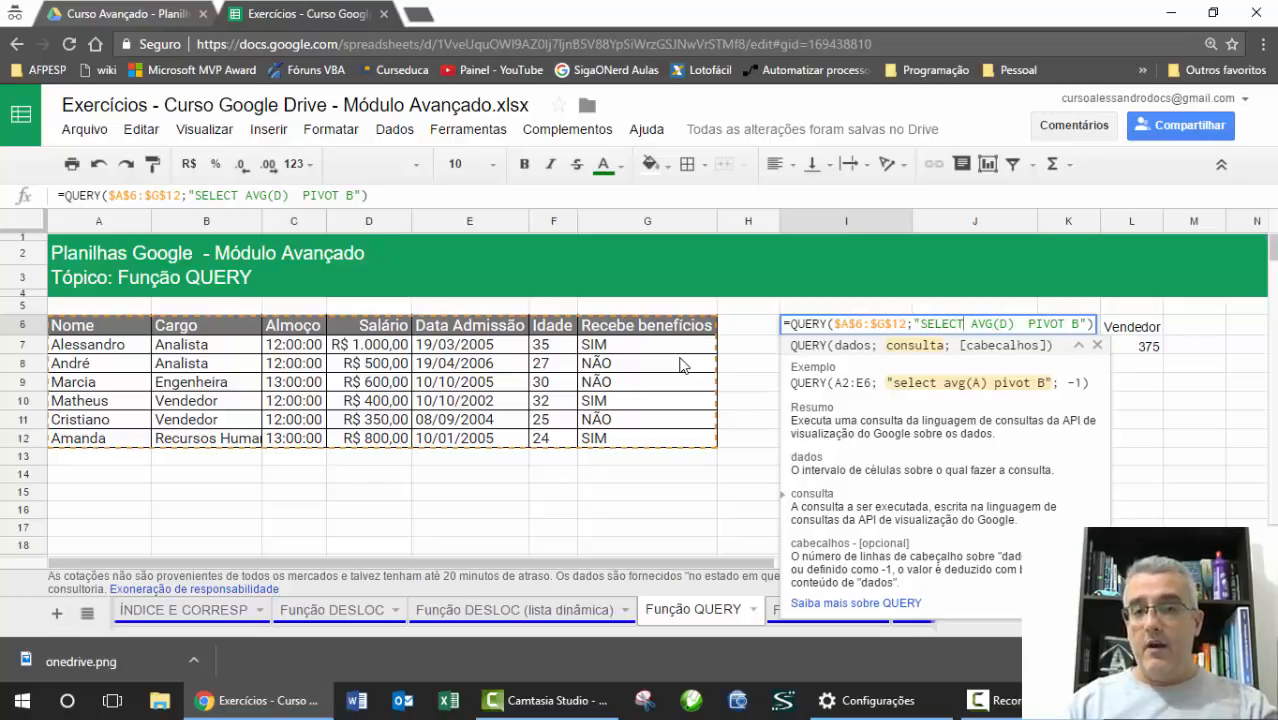
{"action": "type", "text": "A,"}
{"action": "key", "text": "Delete"}
{"action": "key", "text": "Delete"}
{"action": "key", "text": "Delete"}
{"action": "key", "text": "Delete"}
{"action": "key", "text": "Delete"}
{"action": "key", "text": "Delete"}
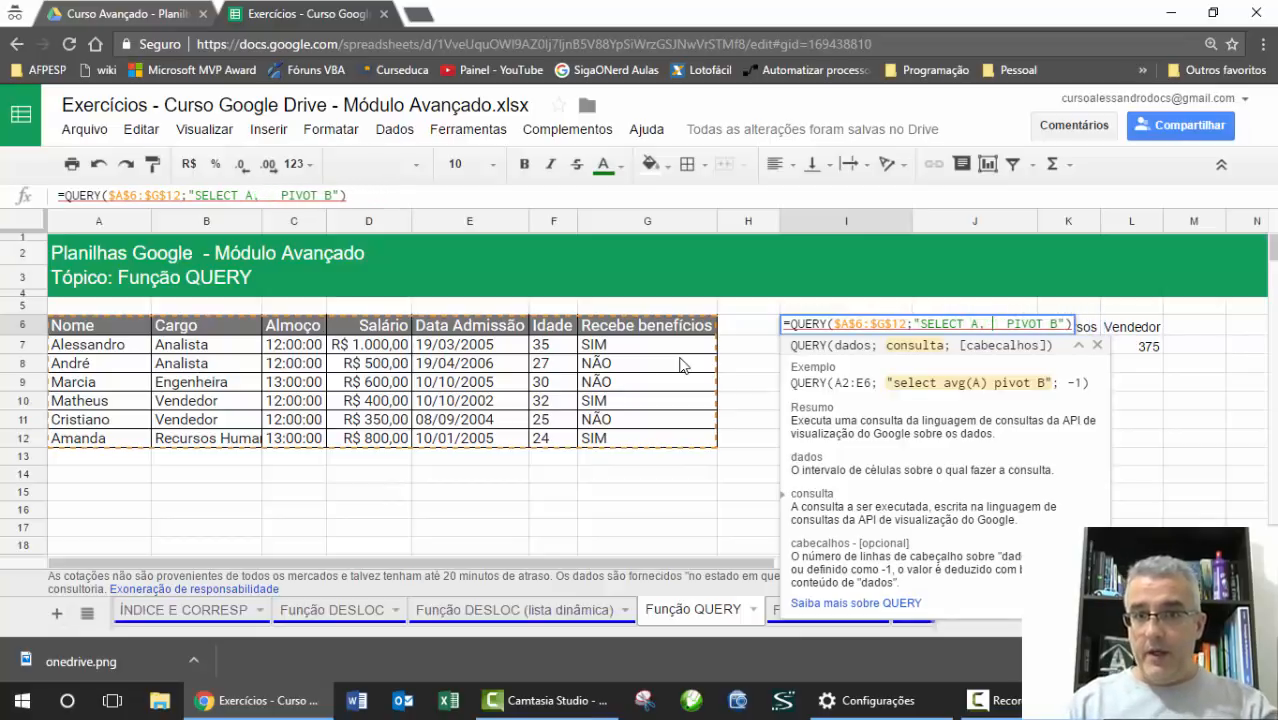
{"action": "type", "text": "F"}
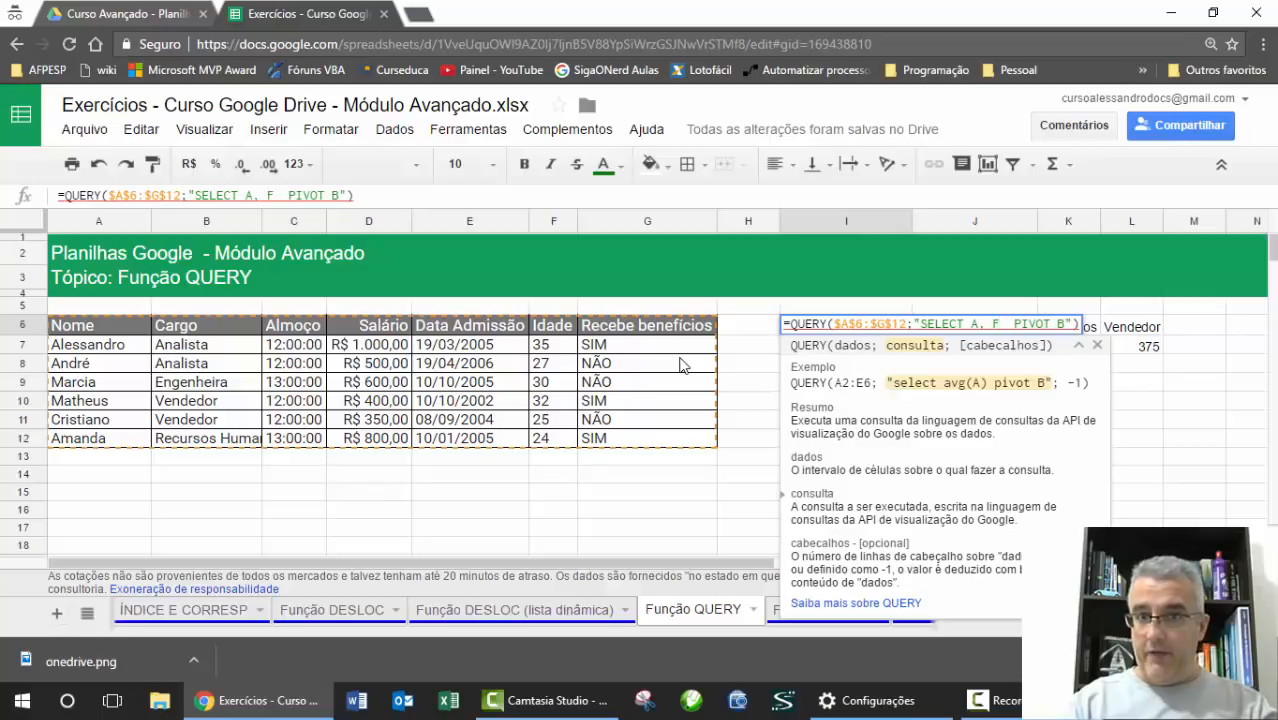
{"action": "type", "text": ", "}
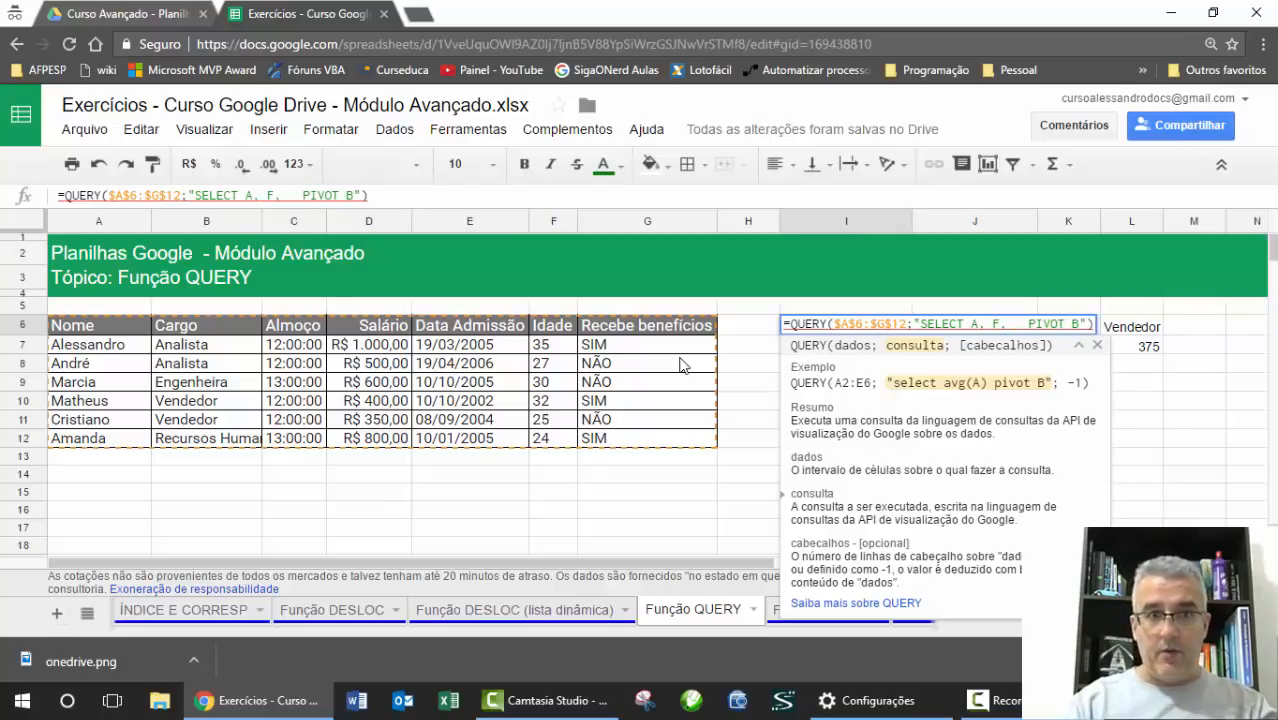
{"action": "type", "text": "D"}
Replace the PIVOT B clause with ORDER BY A in the I6 query.
{"action": "key", "text": "Delete"}
{"action": "key", "text": "Delete"}
{"action": "key", "text": "Delete"}
{"action": "key", "text": "Delete"}
{"action": "key", "text": "Delete"}
{"action": "key", "text": "Delete"}
{"action": "key", "text": "Delete"}
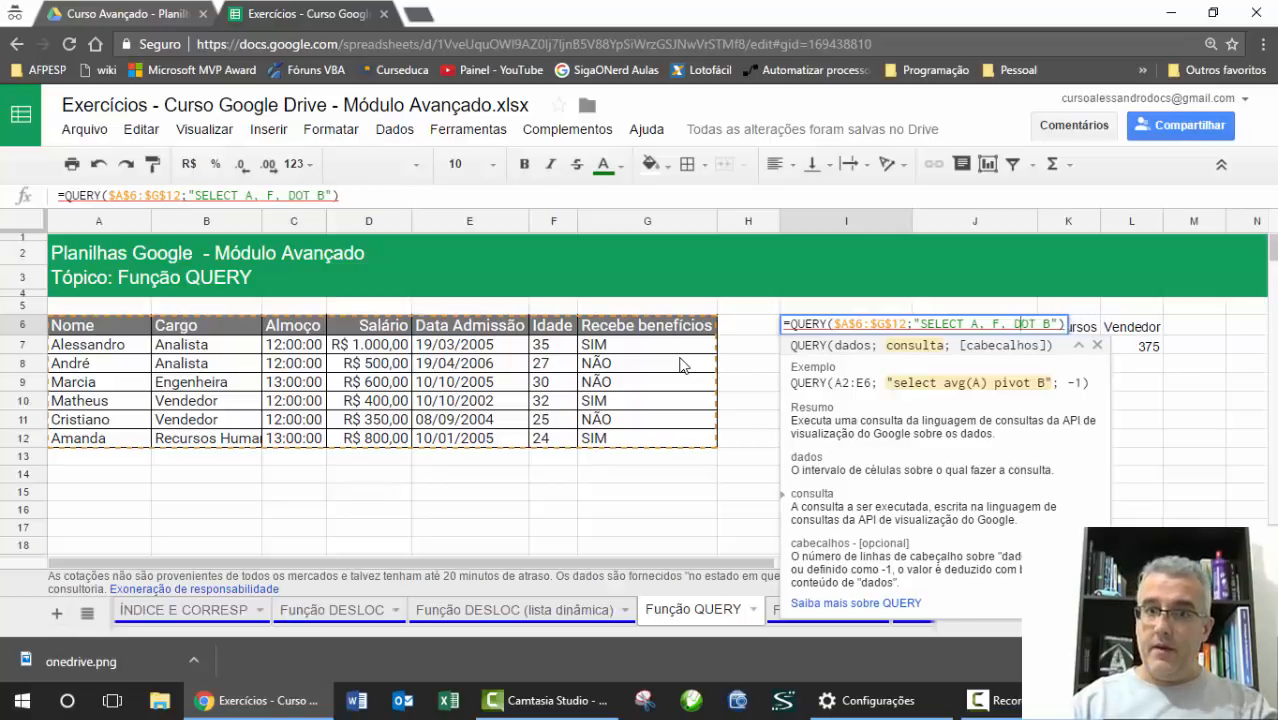
{"action": "type", "text": "ORDER B"}
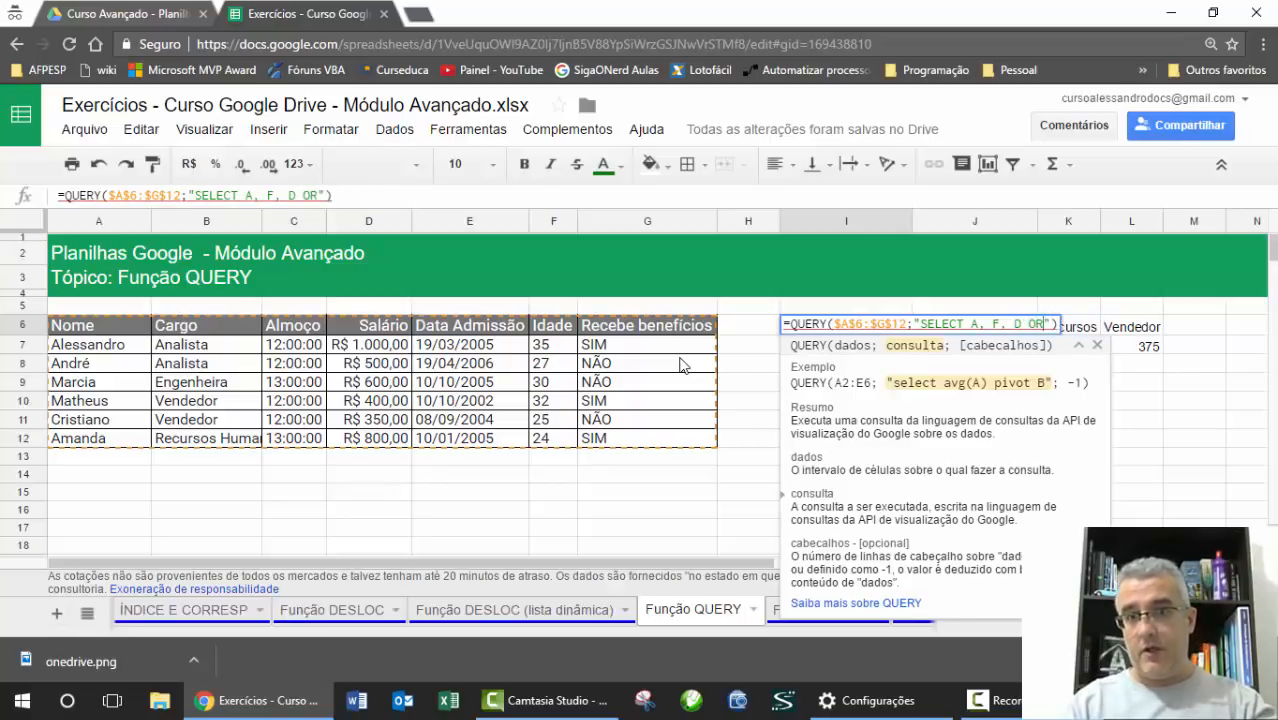
{"action": "type", "text": "Y A"}
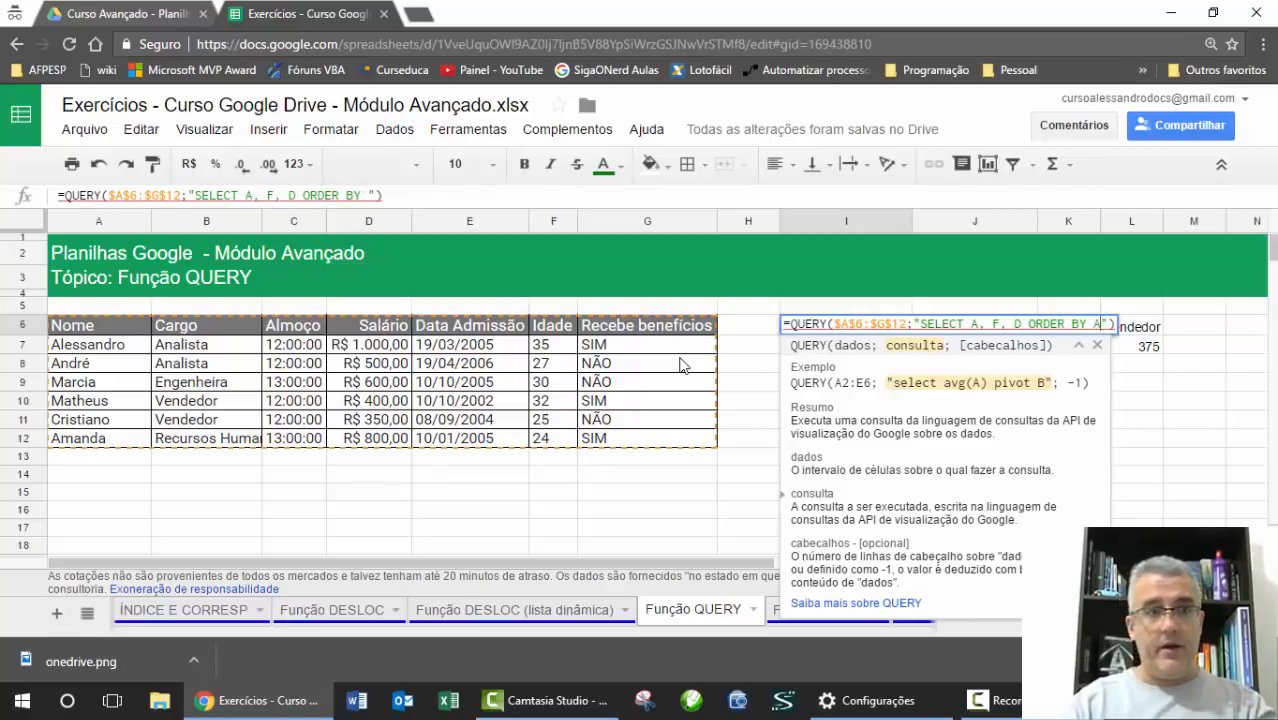
{"action": "key", "text": "Return"}
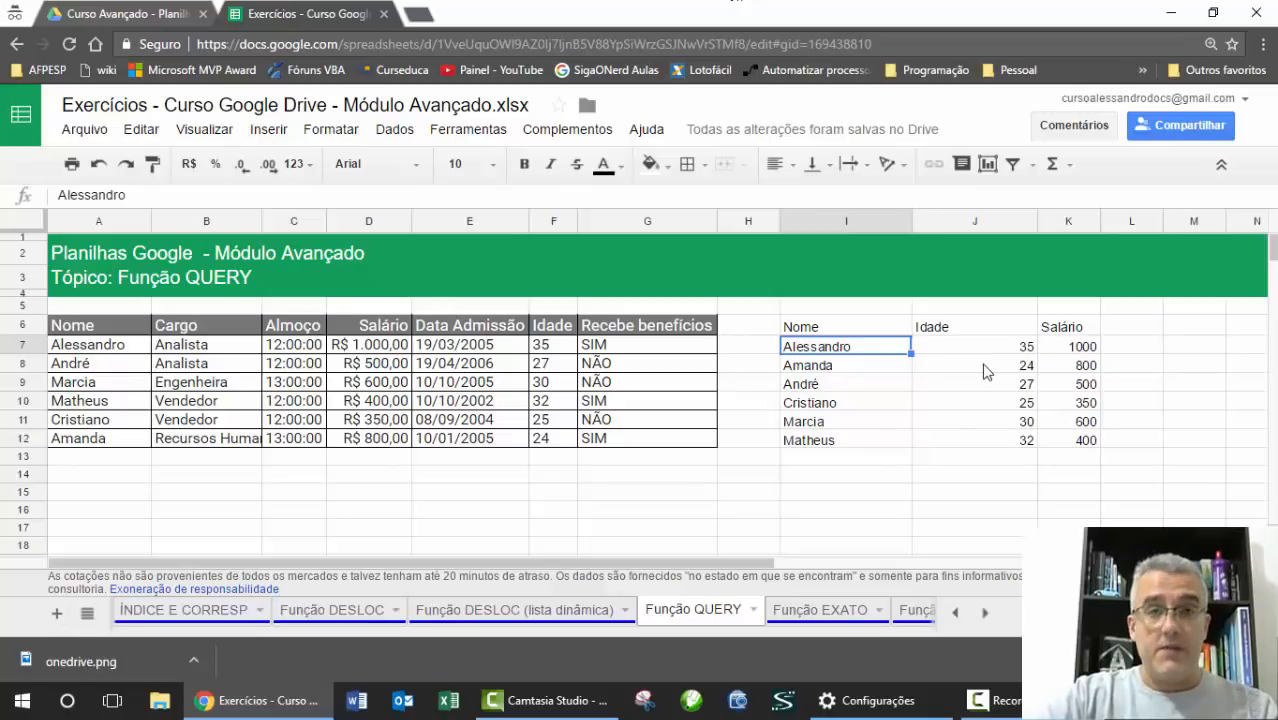
Rewrite the I6 query after SELECT to return column A WHERE B = 'Analista', dropping columns F and D and the ORDER BY clause.
{"action": "left_click", "coordinate": [840, 328]}
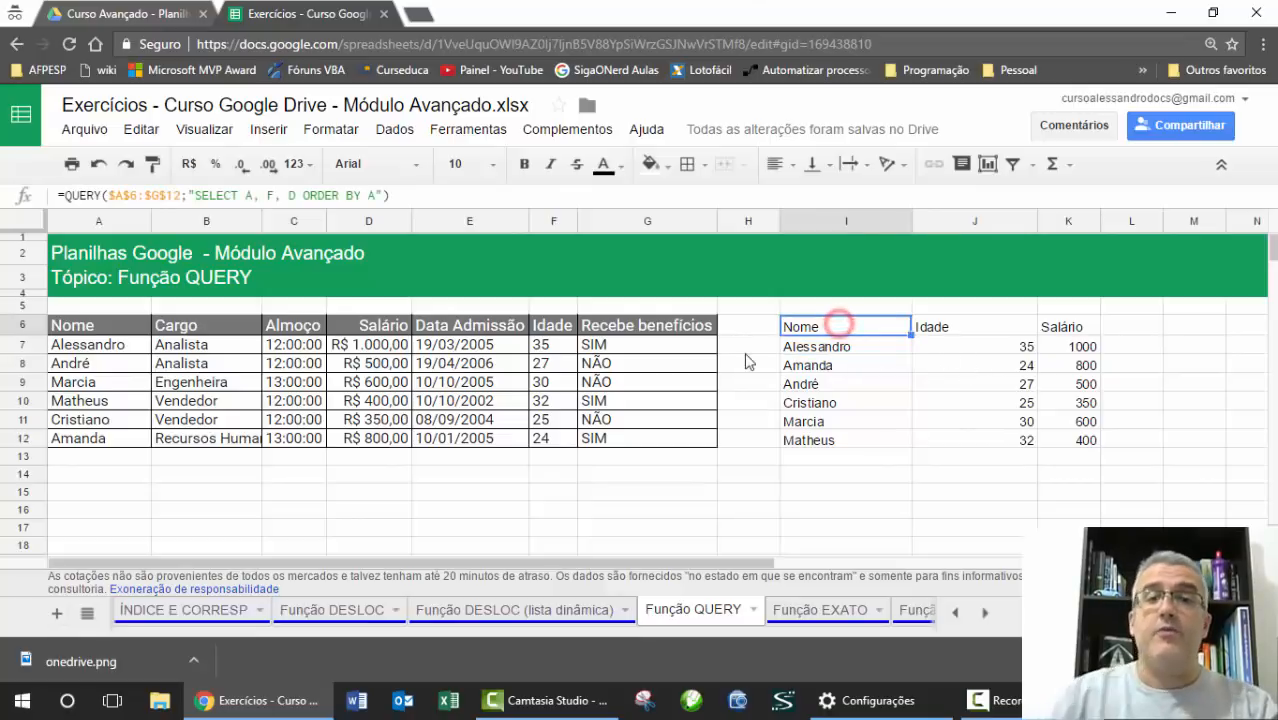
{"action": "key", "text": "F2"}
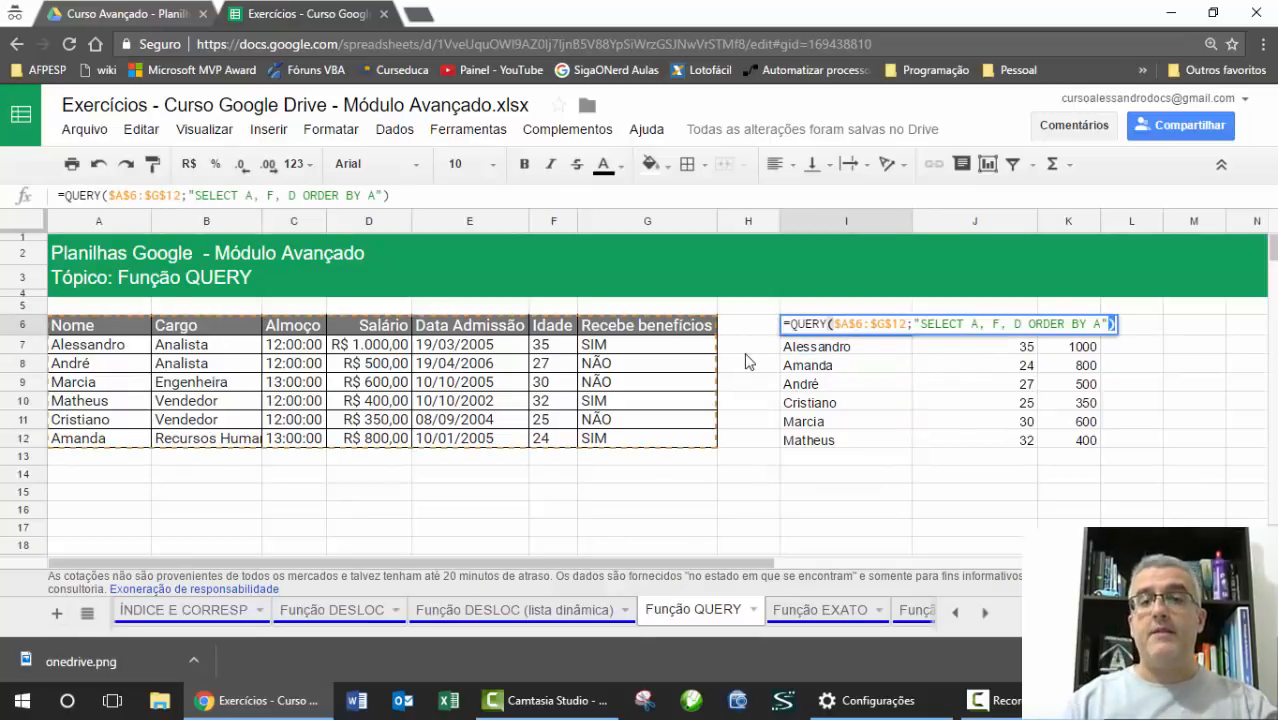
{"action": "key", "text": "shift+Left"}
{"action": "key", "text": "shift+Left"}
{"action": "key", "text": "shift+Left"}
{"action": "key", "text": "shift+Left"}
{"action": "key", "text": "shift+Left"}
{"action": "key", "text": "shift+Left"}
{"action": "key", "text": "shift+Left"}
{"action": "key", "text": "shift+Left"}
{"action": "key", "text": "shift+Left"}
{"action": "key", "text": "shift+Left"}
{"action": "key", "text": "shift+Left"}
{"action": "key", "text": "shift+Left"}
{"action": "key", "text": "shift+Left"}
{"action": "key", "text": "shift+Left"}
{"action": "key", "text": "shift+Left"}
{"action": "key", "text": "shift+Left"}
{"action": "key", "text": "shift+Left"}
{"action": "key", "text": "shift+Left"}
{"action": "key", "text": "shift+Left"}
{"action": "key", "text": "shift+Left"}
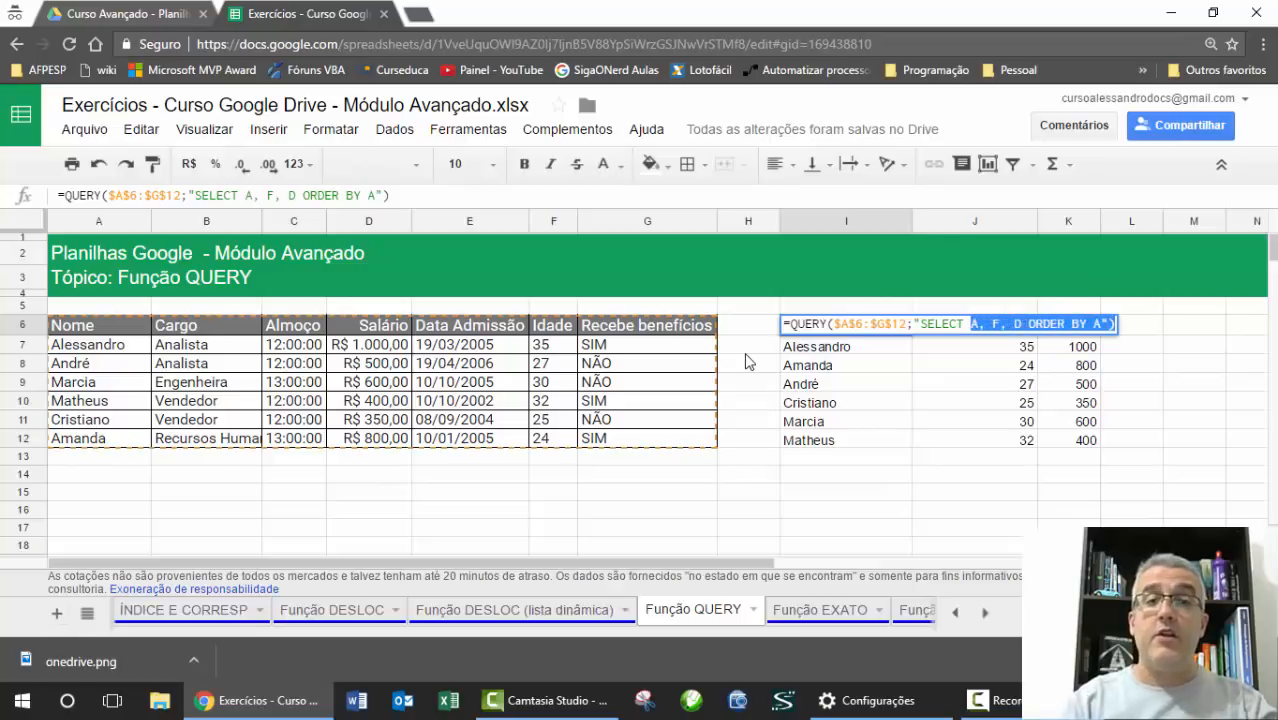
{"action": "key", "text": "BackSpace"}
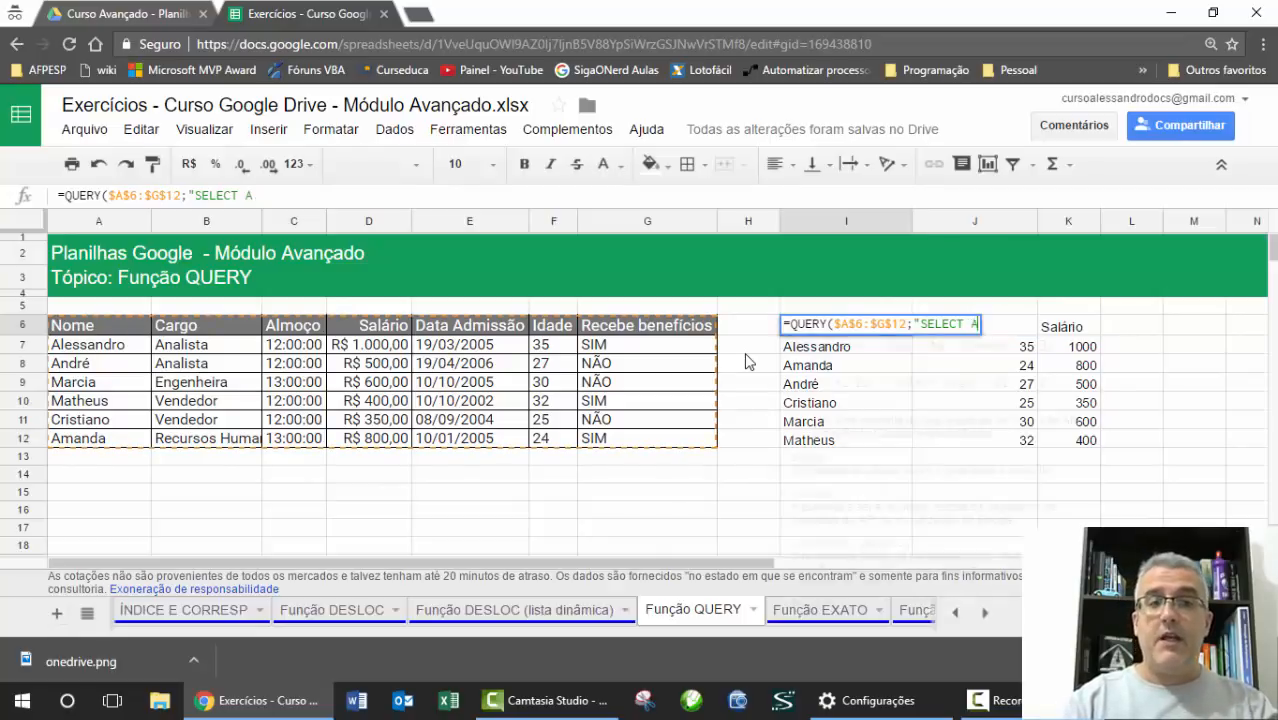
{"action": "type", "text": "A WHERE "}
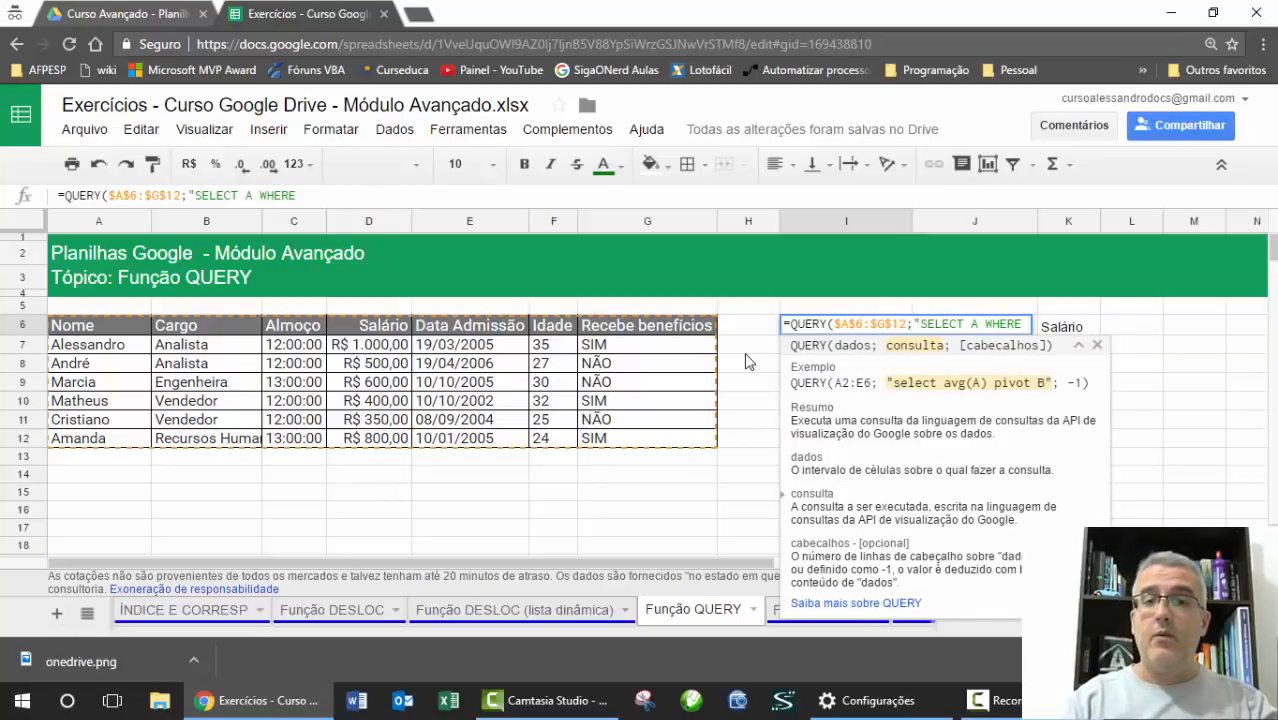
{"action": "type", "text": "B"}
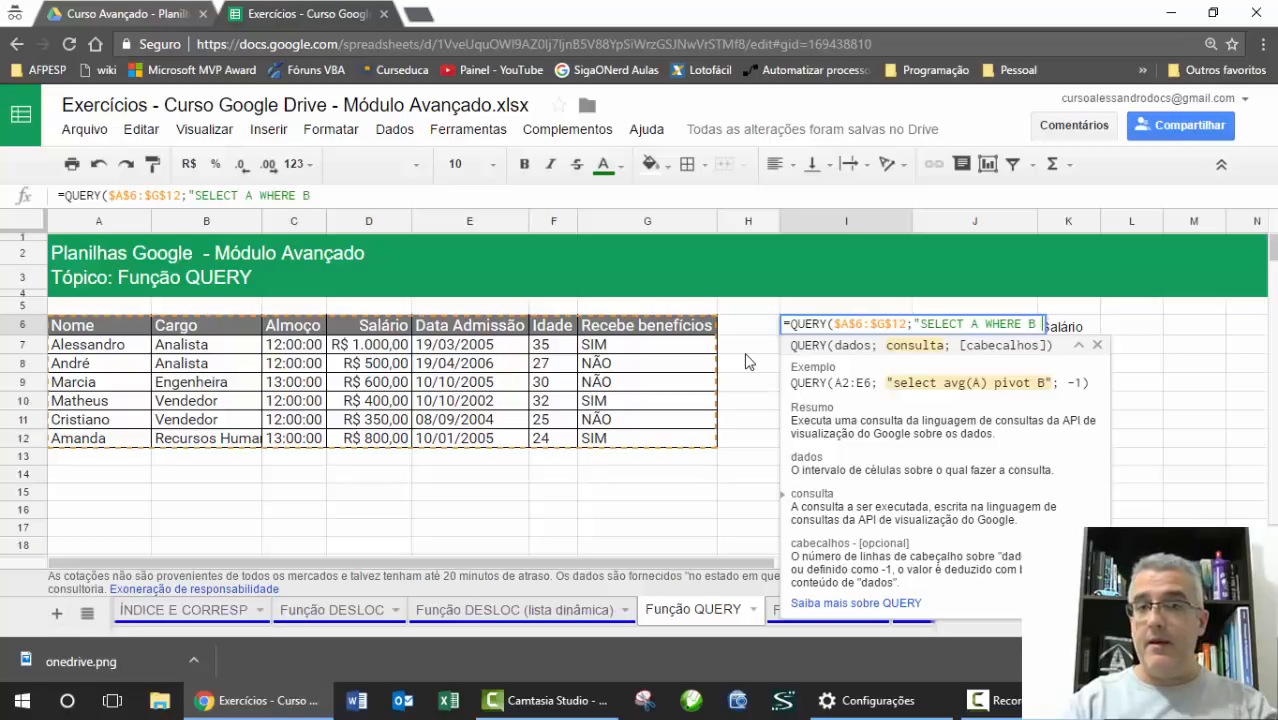
{"action": "type", "text": " = 'A"}
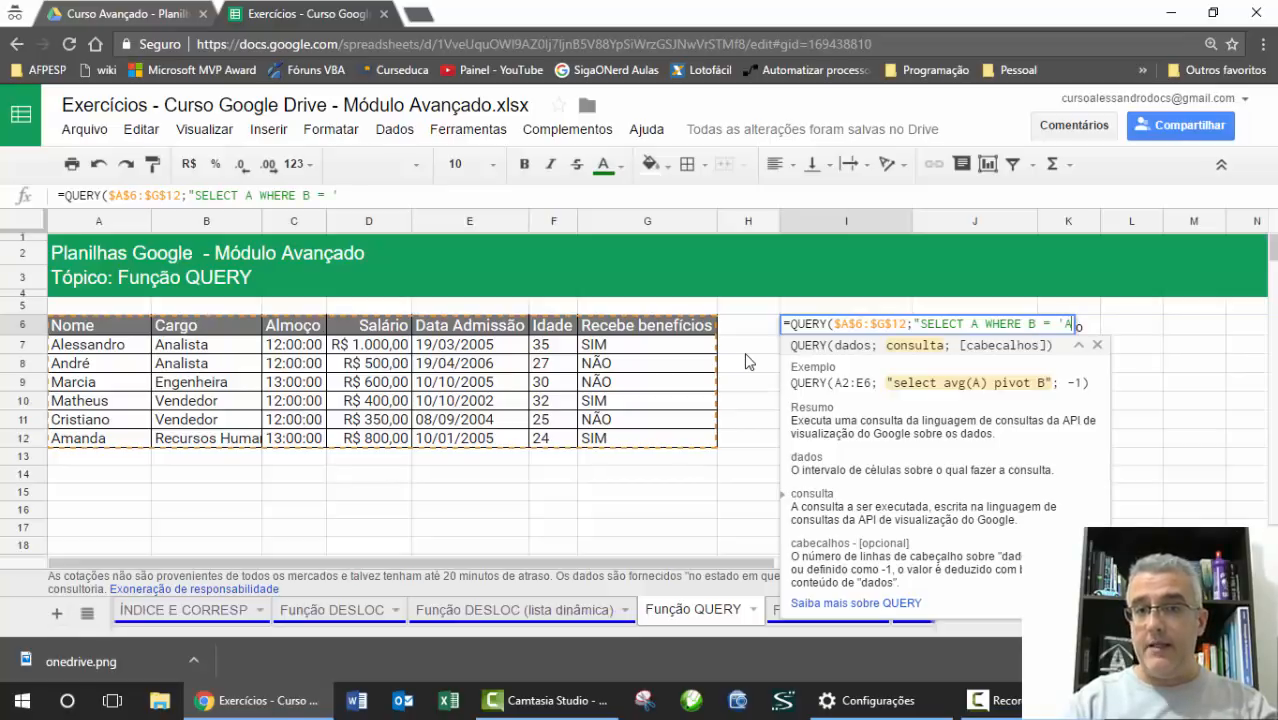
{"action": "type", "text": "nalista')"}
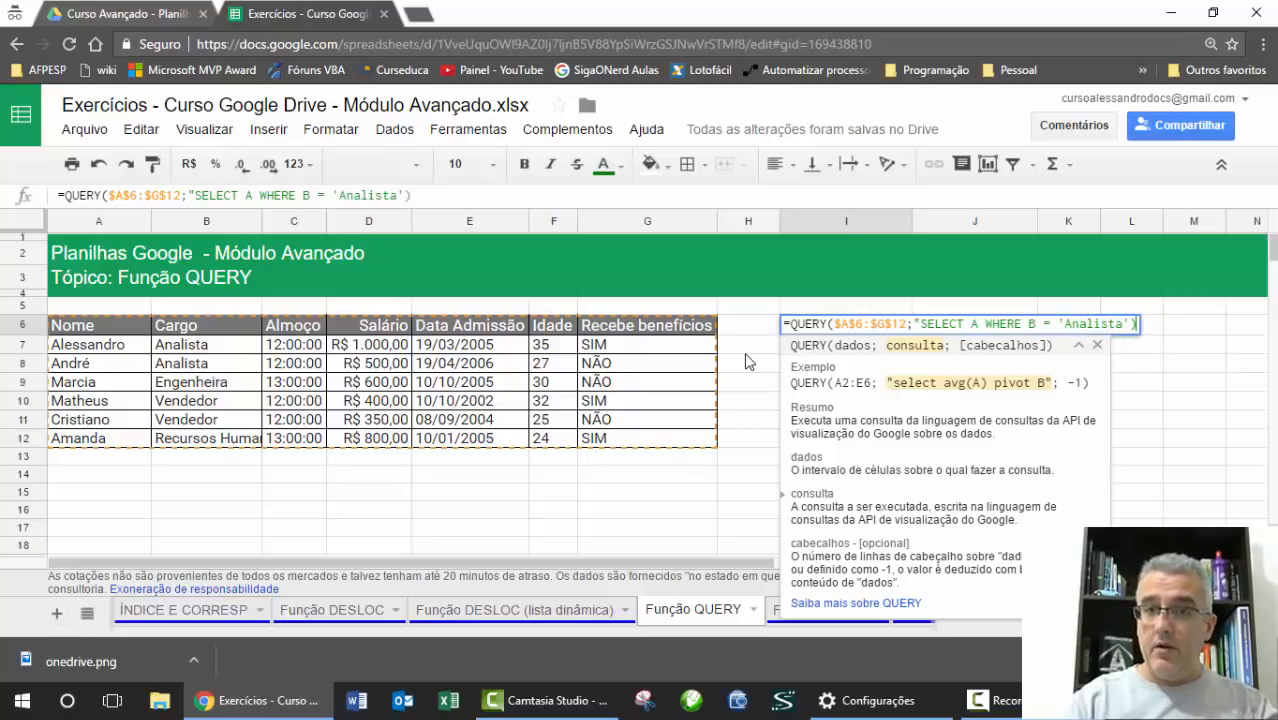
{"action": "key", "text": "Return"}
Put Analista in double quotes in the WHERE condition of the I6 query, removing the single quotes and the extra closing parenthesis.
{"action": "key", "text": "Up"}
{"action": "key", "text": "F2"}
{"action": "key", "text": "Left"}
{"action": "key", "text": "Left"}
{"action": "key", "text": "Left"}
{"action": "key", "text": "Left"}
{"action": "key", "text": "Left"}
{"action": "key", "text": "Left"}
{"action": "key", "text": "Left"}
{"action": "key", "text": "Left"}
{"action": "key", "text": "Left"}
{"action": "key", "text": "Left"}
{"action": "key", "text": "Left"}
{"action": "key", "text": "Left"}
{"action": "type", "text": "\""}
{"action": "key", "text": "Delete"}
{"action": "key", "text": "Right"}
{"action": "key", "text": "Right"}
{"action": "key", "text": "Right"}
{"action": "key", "text": "Right"}
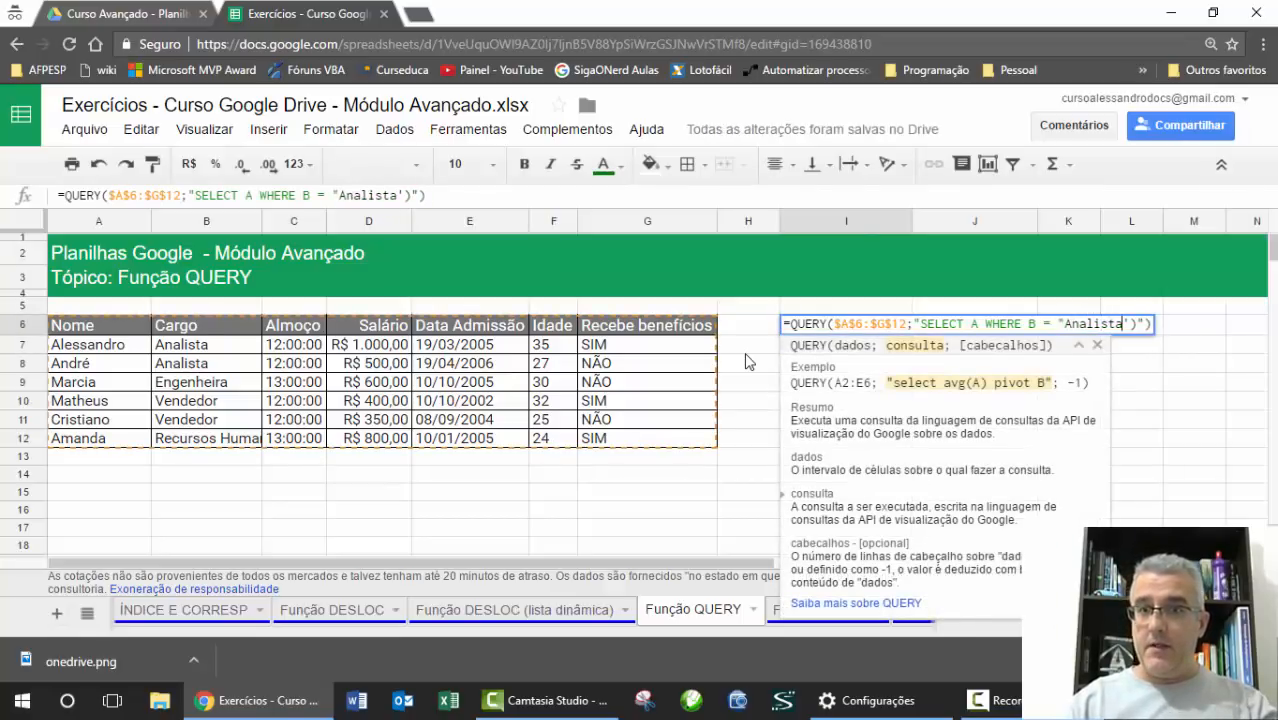
{"action": "key", "text": "Delete"}
{"action": "key", "text": "Delete"}
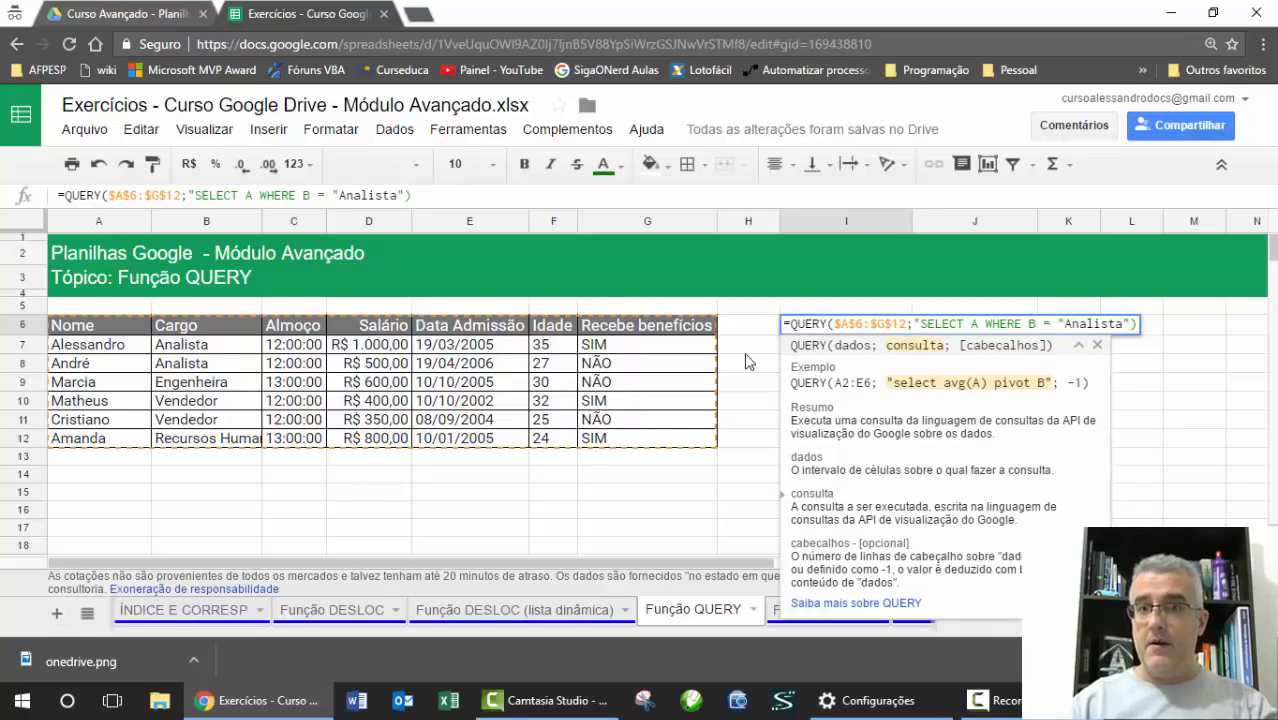
{"action": "key", "text": "Return"}
Remove the inner double quotes around Analista in the WHERE condition of the I6 query, leaving WHERE B = Analista, and commit the formula.
{"action": "key", "text": "Up"}
{"action": "key", "text": "F2"}
{"action": "key", "text": "Left"}
{"action": "key", "text": "Left"}
{"action": "key", "text": "Left"}
{"action": "key", "text": "Left"}
{"action": "key", "text": "Left"}
{"action": "key", "text": "Left"}
{"action": "key", "text": "Left"}
{"action": "key", "text": "Left"}
{"action": "key", "text": "Left"}
{"action": "key", "text": "Left"}
{"action": "key", "text": "Left"}
{"action": "key", "text": "Left"}
{"action": "key", "text": "Left"}
{"action": "key", "text": "Left"}
{"action": "key", "text": "Left"}
{"action": "key", "text": "Left"}
{"action": "key", "text": "End"}
{"action": "key", "text": "BackSpace"}
{"action": "key", "text": "BackSpace"}
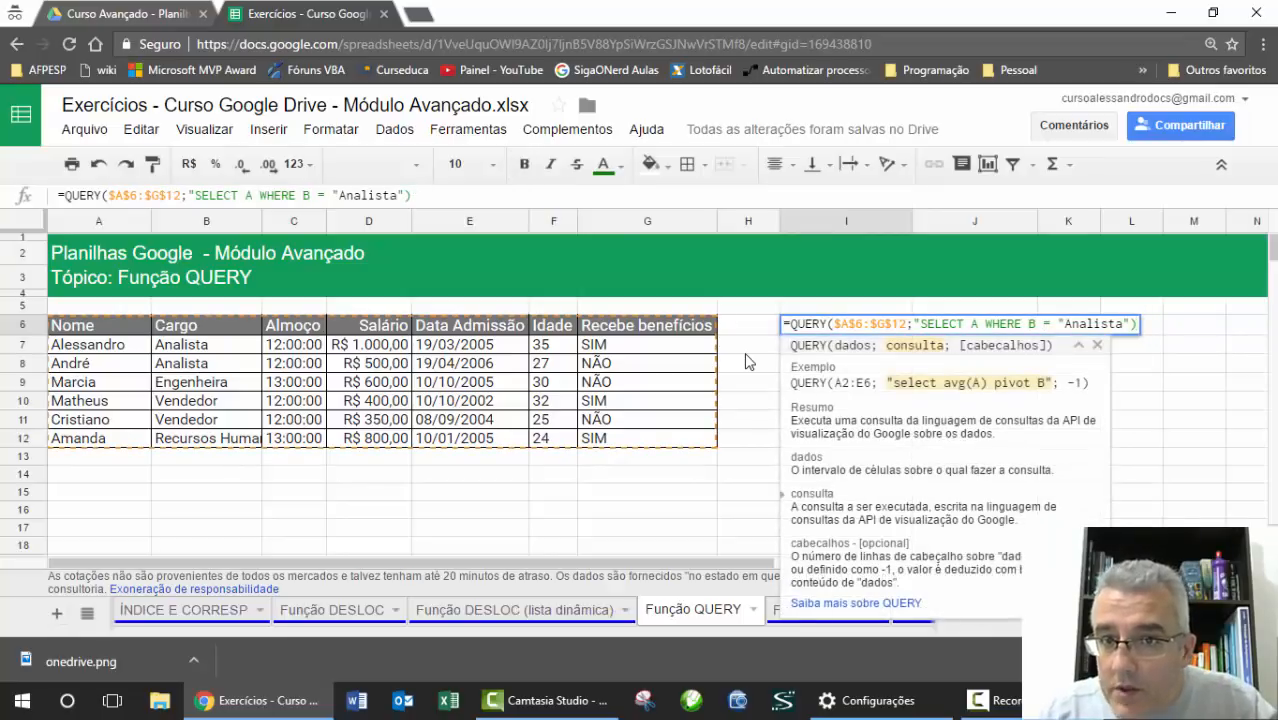
{"action": "key", "text": "Left"}
{"action": "key", "text": "Left"}
{"action": "key", "text": "Left"}
{"action": "key", "text": "Left"}
{"action": "key", "text": "Left"}
{"action": "key", "text": "Left"}
{"action": "key", "text": "Left"}
{"action": "key", "text": "Left"}
{"action": "key", "text": "Left"}
{"action": "key", "text": "Left"}
{"action": "key", "text": "Left"}
{"action": "key", "text": "Left"}
{"action": "key", "text": "Left"}
{"action": "key", "text": "Left"}
{"action": "key", "text": "Left"}
{"action": "key", "text": "Left"}
{"action": "key", "text": "Left"}
{"action": "key", "text": "Left"}
{"action": "key", "text": "Left"}
{"action": "key", "text": "Right"}
{"action": "key", "text": "Right"}
{"action": "key", "text": "Right"}
{"action": "key", "text": "Right"}
{"action": "key", "text": "Right"}
{"action": "key", "text": "Right"}
{"action": "key", "text": "Right"}
{"action": "key", "text": "Right"}
{"action": "key", "text": "Right"}
{"action": "key", "text": "Right"}
{"action": "key", "text": "Right"}
{"action": "key", "text": "Right"}
{"action": "key", "text": "Right"}
{"action": "key", "text": "Right"}
{"action": "key", "text": "Right"}
{"action": "key", "text": "Right"}
{"action": "key", "text": "Right"}
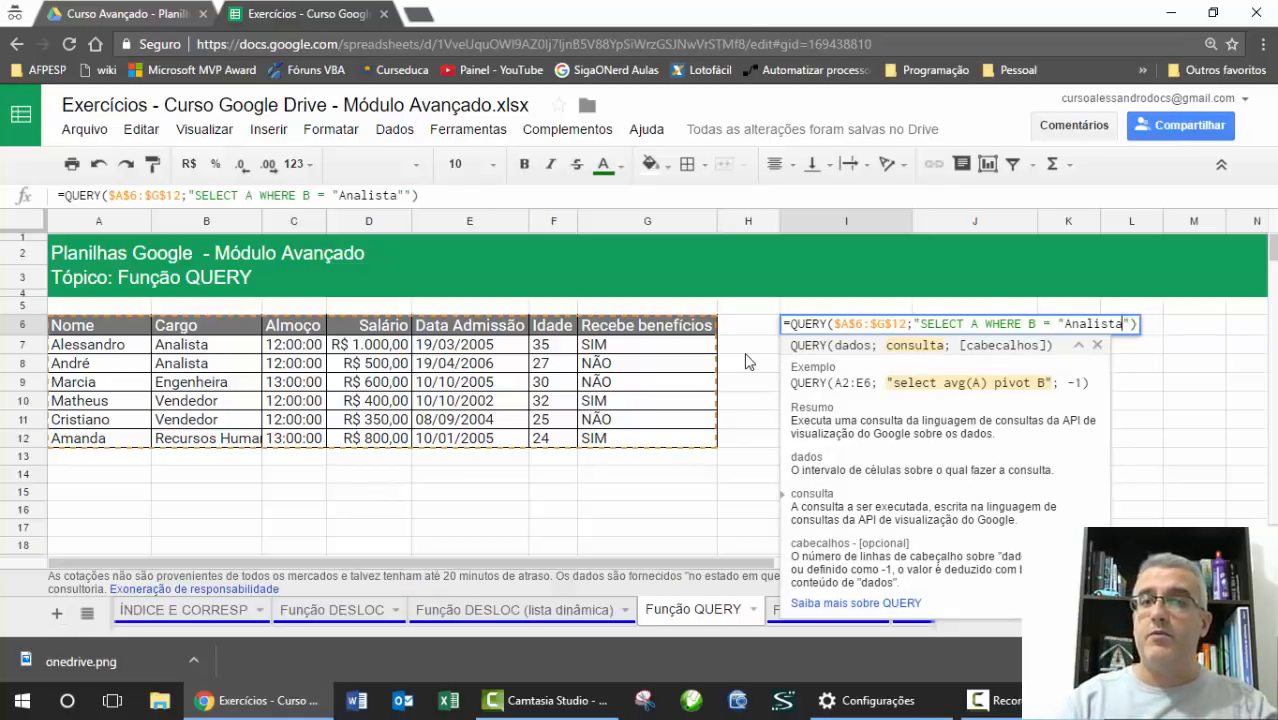
{"action": "key", "text": "Left"}
{"action": "key", "text": "Left"}
{"action": "key", "text": "Left"}
{"action": "key", "text": "Left"}
{"action": "key", "text": "Left"}
{"action": "key", "text": "Return"}
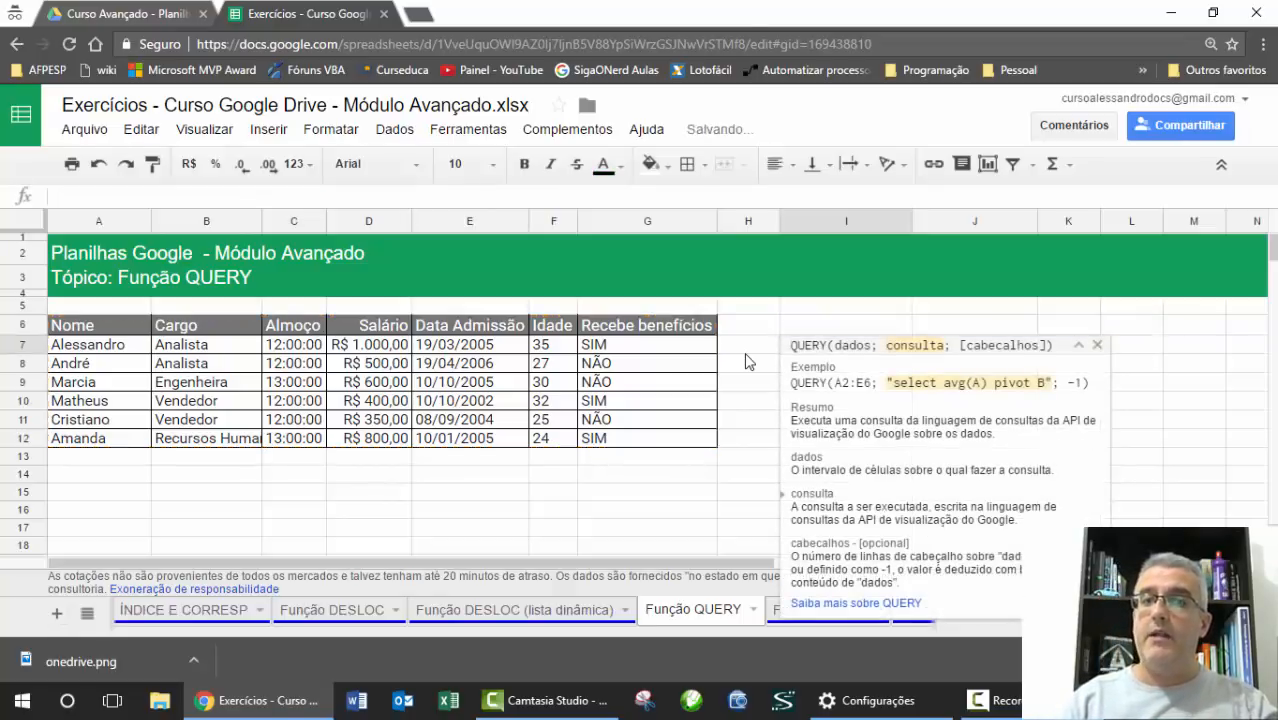
Review the SELECT and WHERE clauses of the I6 query up to the Analista criterion and re-enter the formula.
{"action": "key", "text": "Up"}
{"action": "key", "text": "F2"}
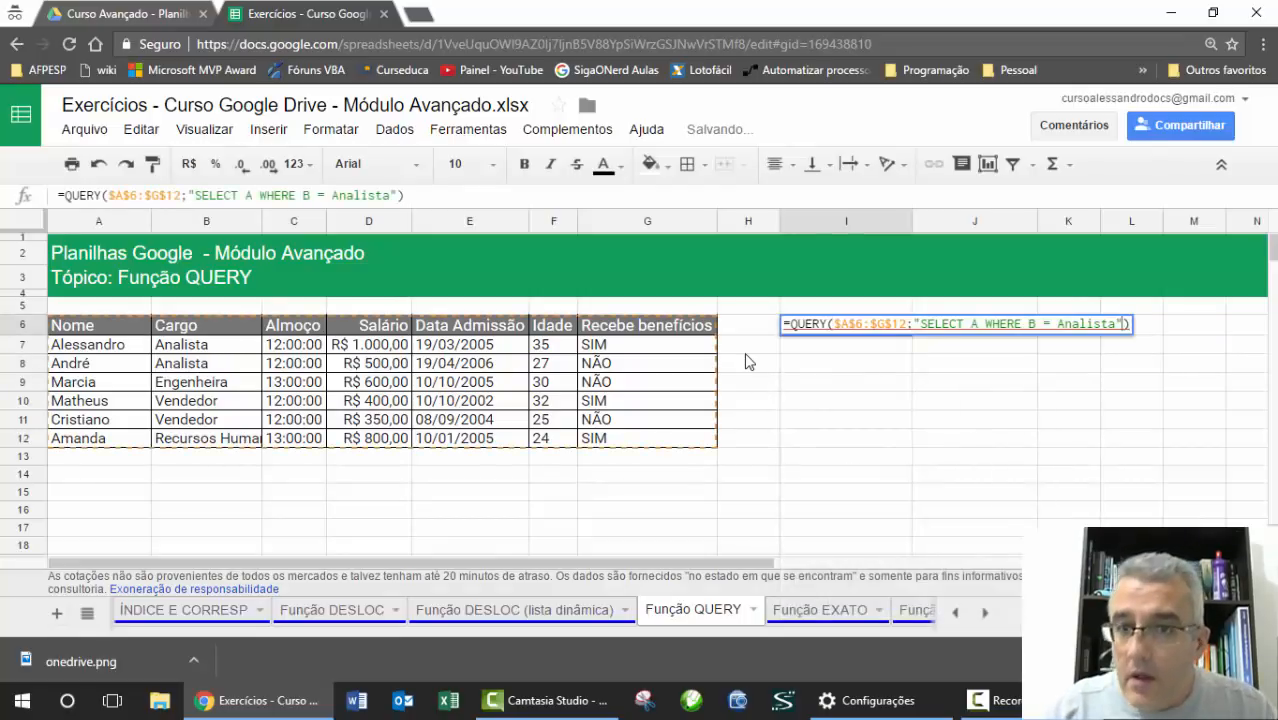
{"action": "key", "text": "Left"}
{"action": "key", "text": "Left"}
{"action": "key", "text": "Left"}
{"action": "key", "text": "Left"}
{"action": "key", "text": "Left"}
{"action": "key", "text": "Left"}
{"action": "key", "text": "Left"}
{"action": "key", "text": "Left"}
{"action": "key", "text": "Left"}
{"action": "key", "text": "Left"}
{"action": "key", "text": "Left"}
{"action": "key", "text": "Left"}
{"action": "key", "text": "Left"}
{"action": "key", "text": "Left"}
{"action": "key", "text": "Left"}
{"action": "key", "text": "Left"}
{"action": "key", "text": "Left"}
{"action": "key", "text": "Left"}
{"action": "key", "text": "Left"}
{"action": "key", "text": "Left"}
{"action": "key", "text": "Left"}
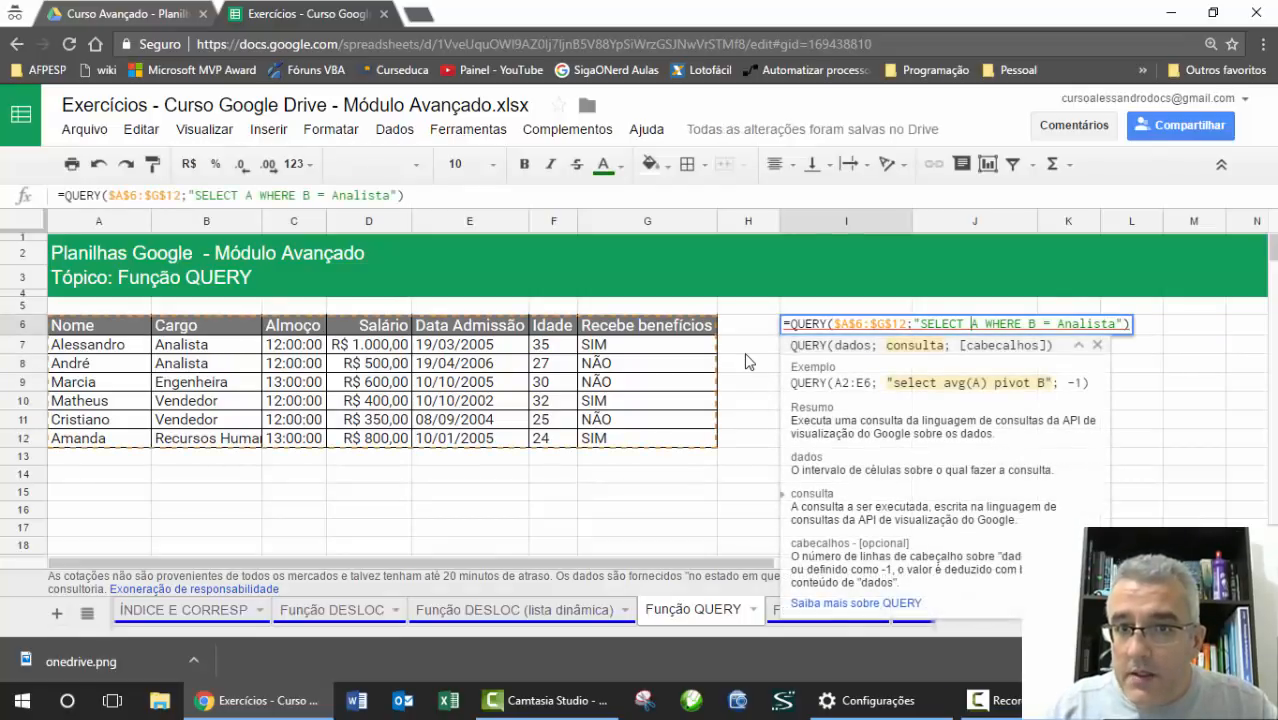
{"action": "key", "text": "Right"}
{"action": "key", "text": "Right"}
{"action": "key", "text": "Right"}
{"action": "key", "text": "Right"}
{"action": "key", "text": "Right"}
{"action": "key", "text": "Right"}
{"action": "key", "text": "Right"}
{"action": "key", "text": "Right"}
{"action": "key", "text": "Right"}
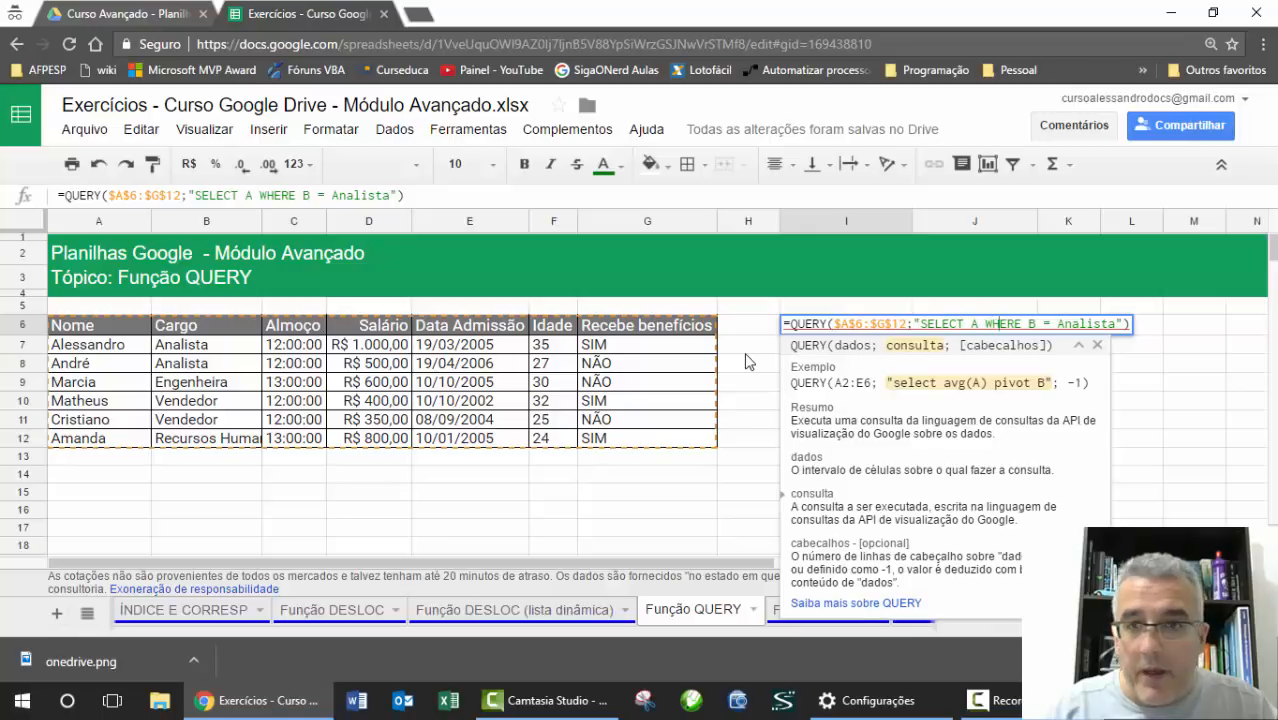
{"action": "key", "text": "Right"}
{"action": "key", "text": "Right"}
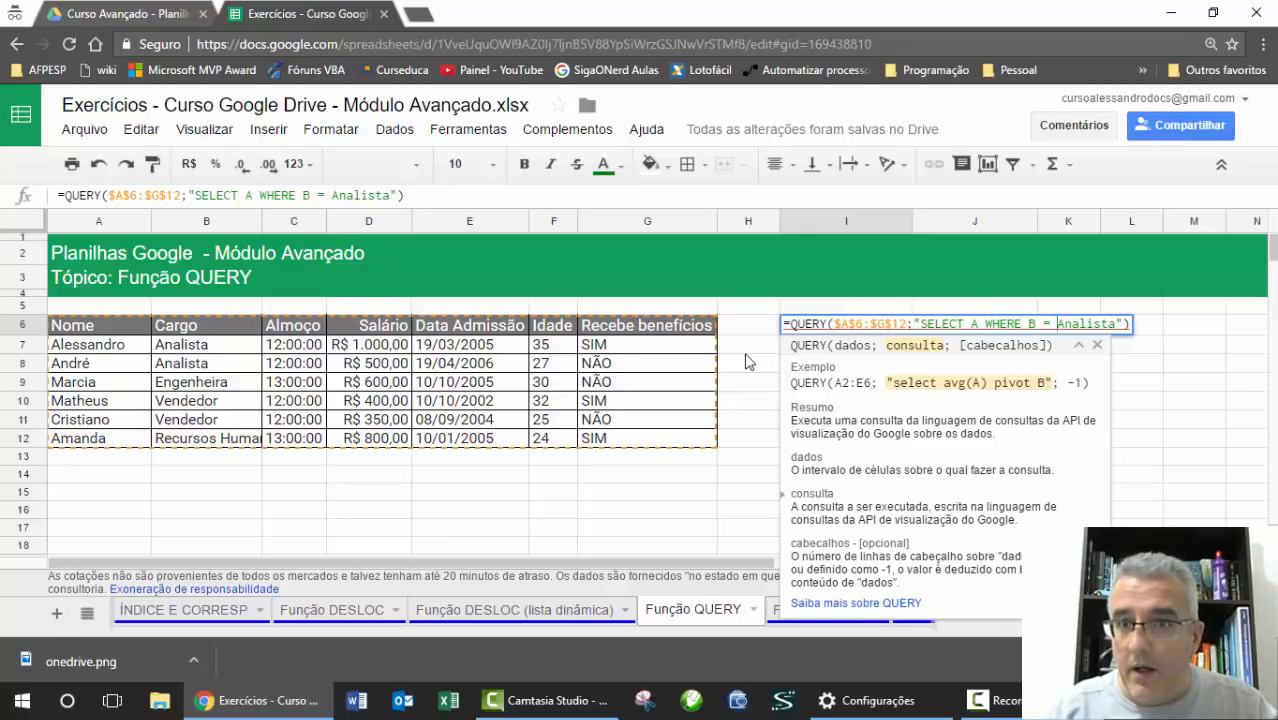
{"action": "key", "text": "Return"}
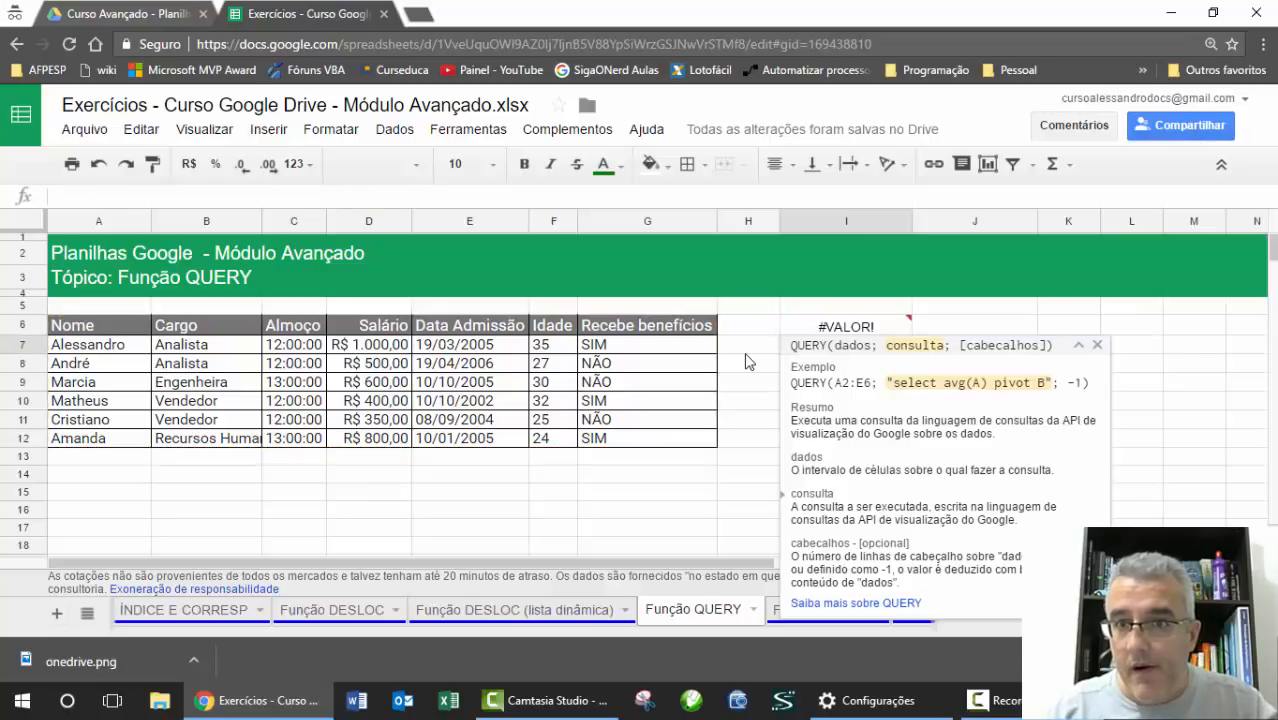
Enclose Analista in single quotes in the WHERE condition of the I6 query and commit the formula.
{"action": "key", "text": "Up"}
{"action": "key", "text": "F2"}
{"action": "key", "text": "Left"}
{"action": "key", "text": "Left"}
{"action": "key", "text": "Left"}
{"action": "key", "text": "Left"}
{"action": "key", "text": "Left"}
{"action": "key", "text": "Left"}
{"action": "key", "text": "Left"}
{"action": "key", "text": "Left"}
{"action": "key", "text": "Left"}
{"action": "key", "text": "Left"}
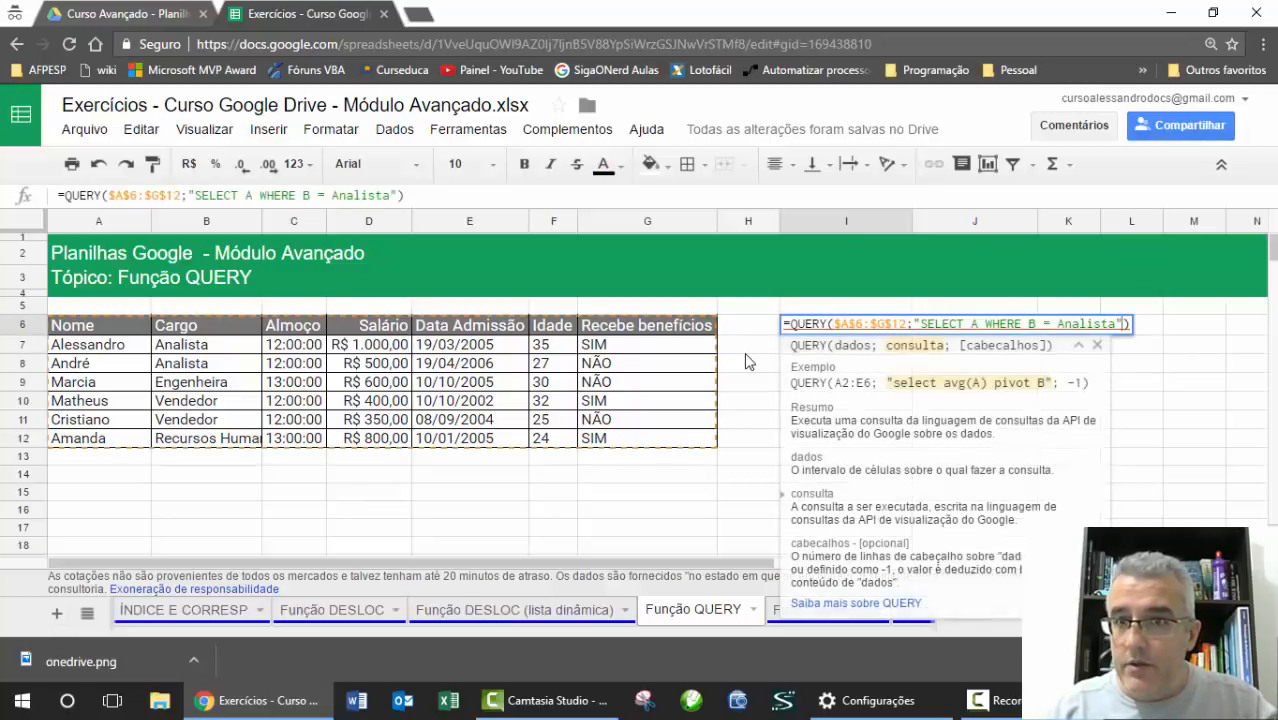
{"action": "type", "text": "'"}
{"action": "key", "text": "Right"}
{"action": "key", "text": "Right"}
{"action": "key", "text": "Right"}
{"action": "key", "text": "Right"}
{"action": "key", "text": "Right"}
{"action": "key", "text": "Right"}
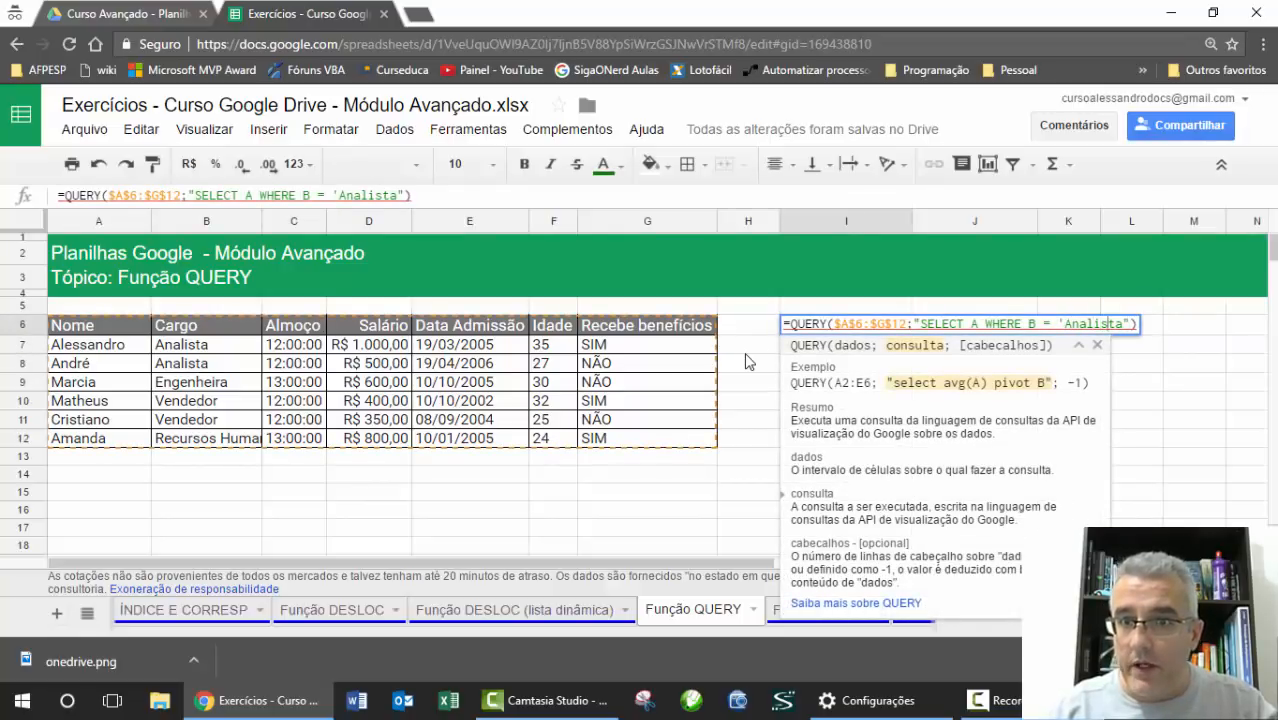
{"action": "key", "text": "Return"}
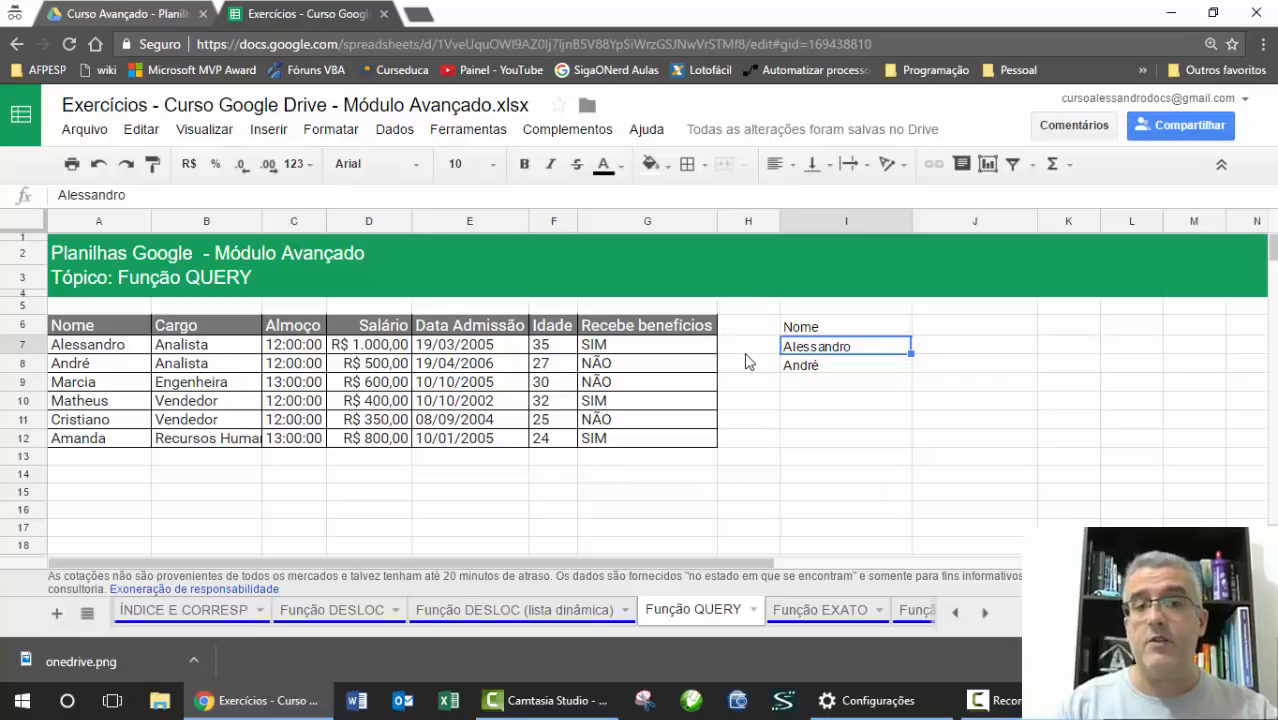
Examine the I6 query's formula and the names it returns in the cells below.
{"action": "key", "text": "Up"}
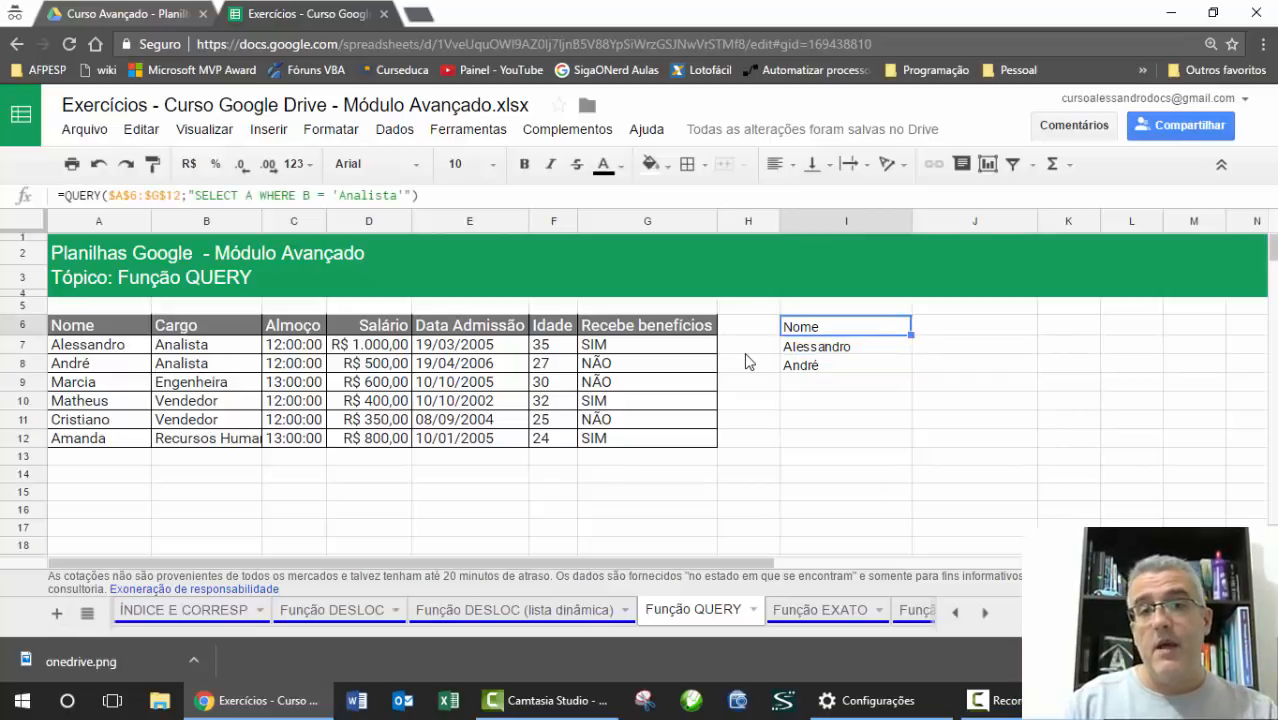
{"action": "key", "text": "Down"}
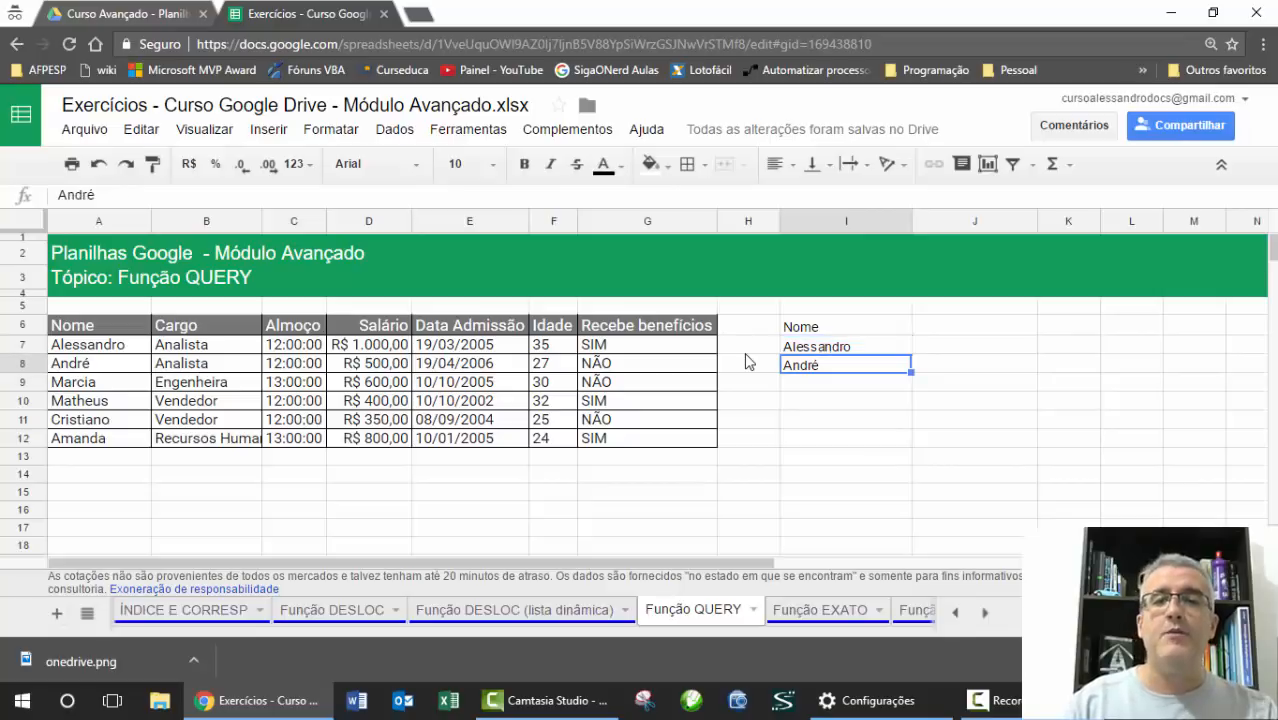
{"action": "key", "text": "Down"}
{"action": "key", "text": "Up"}
{"action": "key", "text": "Up"}
{"action": "key", "text": "Down"}
{"action": "key", "text": "Down"}
{"action": "key", "text": "Up"}
{"action": "key", "text": "F2"}
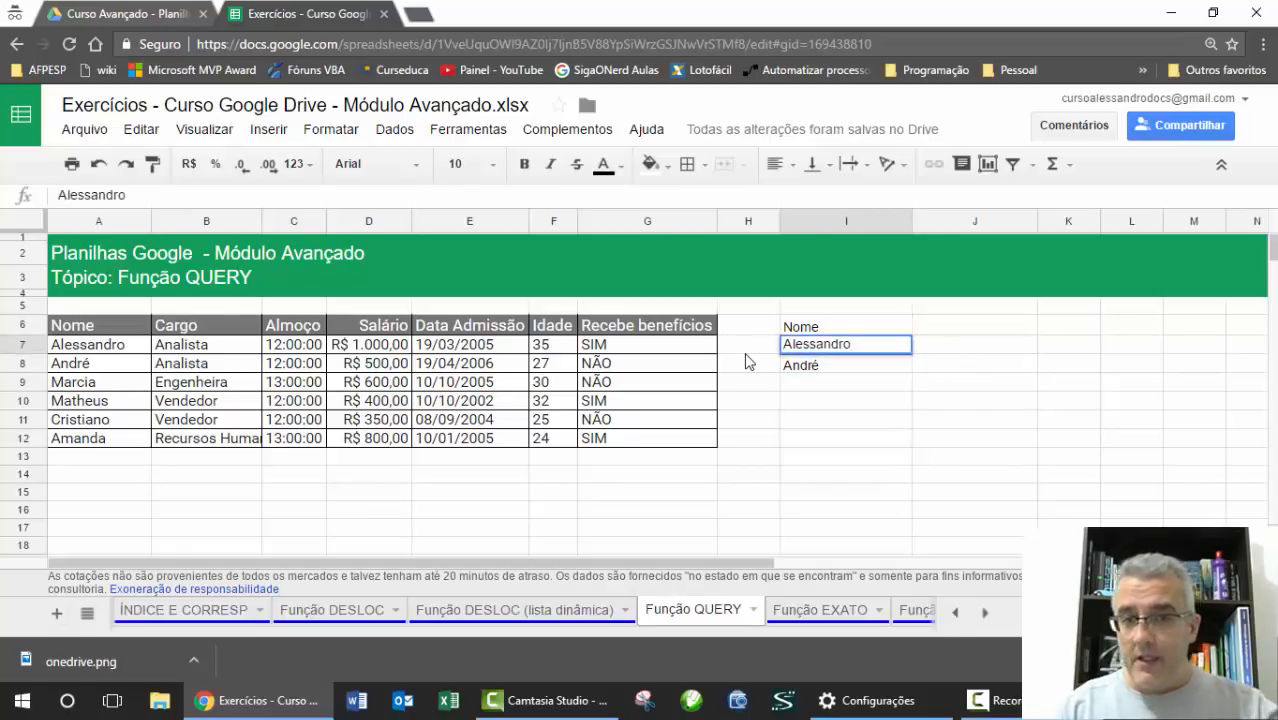
{"action": "key", "text": "Escape"}
Add the alias AS TESTE after column A in the SELECT clause of the I6 query and commit the formula.
{"action": "key", "text": "Up"}
{"action": "key", "text": "F2"}
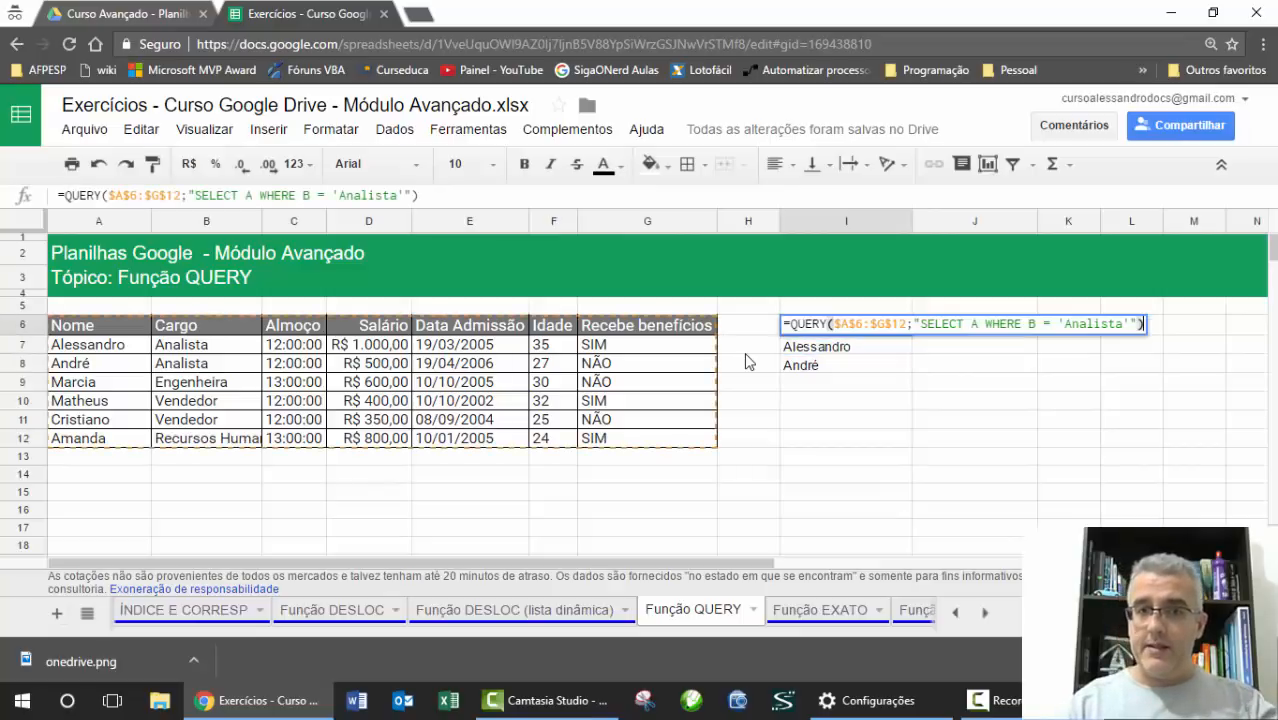
{"action": "key", "text": "Left"}
{"action": "key", "text": "Left"}
{"action": "key", "text": "Left"}
{"action": "key", "text": "Left"}
{"action": "key", "text": "Left"}
{"action": "key", "text": "Left"}
{"action": "key", "text": "Left"}
{"action": "key", "text": "Left"}
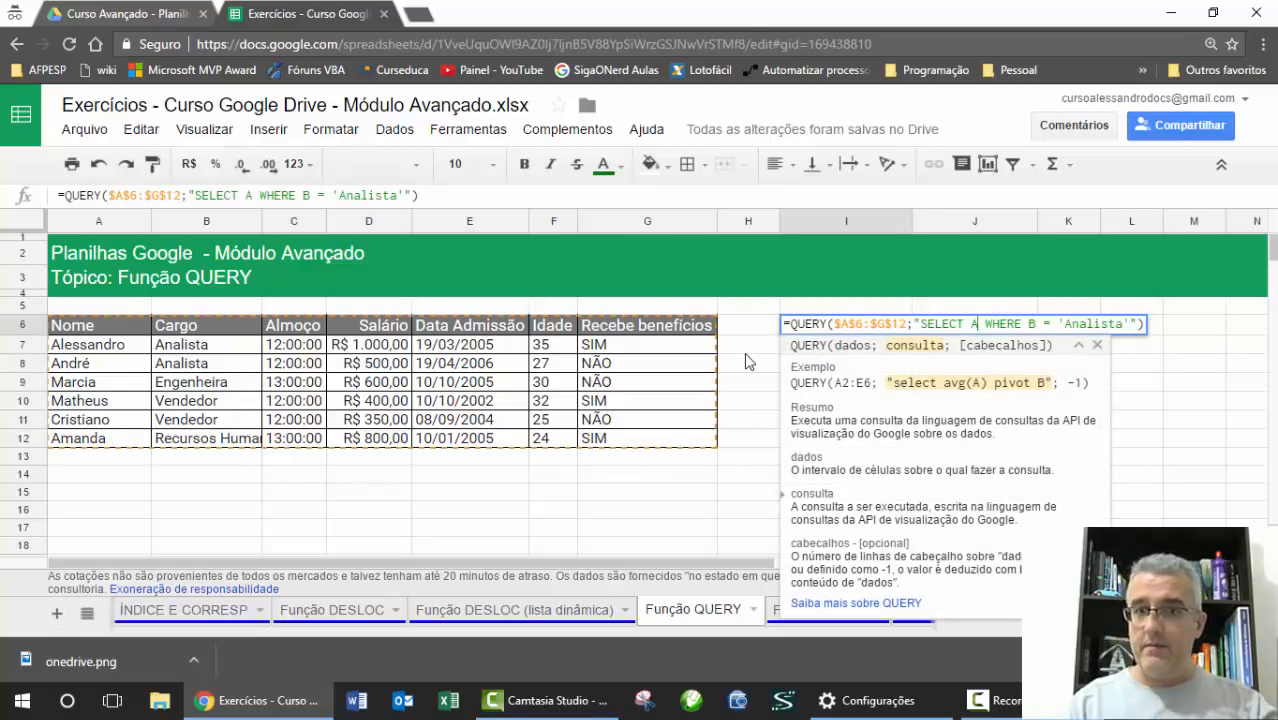
{"action": "type", "text": "AS TESTE"}
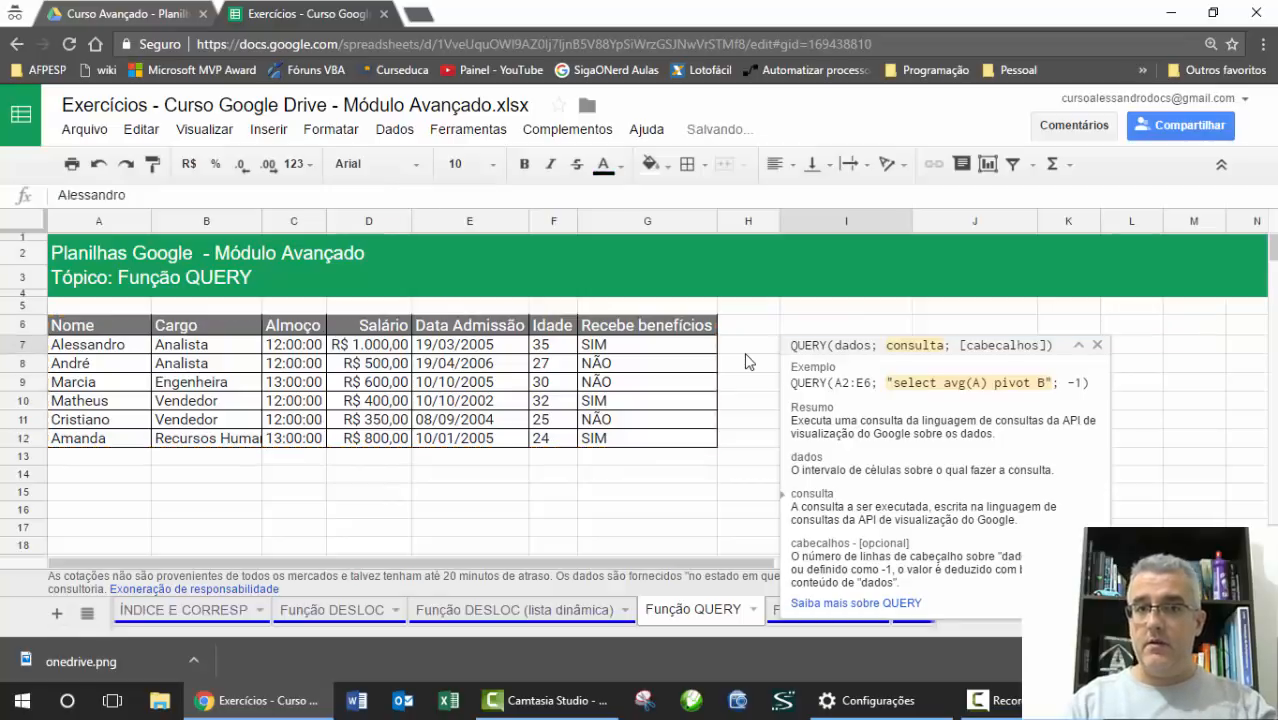
{"action": "key", "text": "Return"}
Remove the AS keyword before TESTE in the SELECT clause of the I6 query and commit the formula.
{"action": "key", "text": "Up"}
{"action": "key", "text": "Return"}
{"action": "key", "text": "Left"}
{"action": "key", "text": "Left"}
{"action": "key", "text": "Left"}
{"action": "key", "text": "Left"}
{"action": "key", "text": "Left"}
{"action": "key", "text": "Left"}
{"action": "key", "text": "Left"}
{"action": "key", "text": "Left"}
{"action": "key", "text": "Left"}
{"action": "key", "text": "Left"}
{"action": "key", "text": "Left"}
{"action": "key", "text": "Left"}
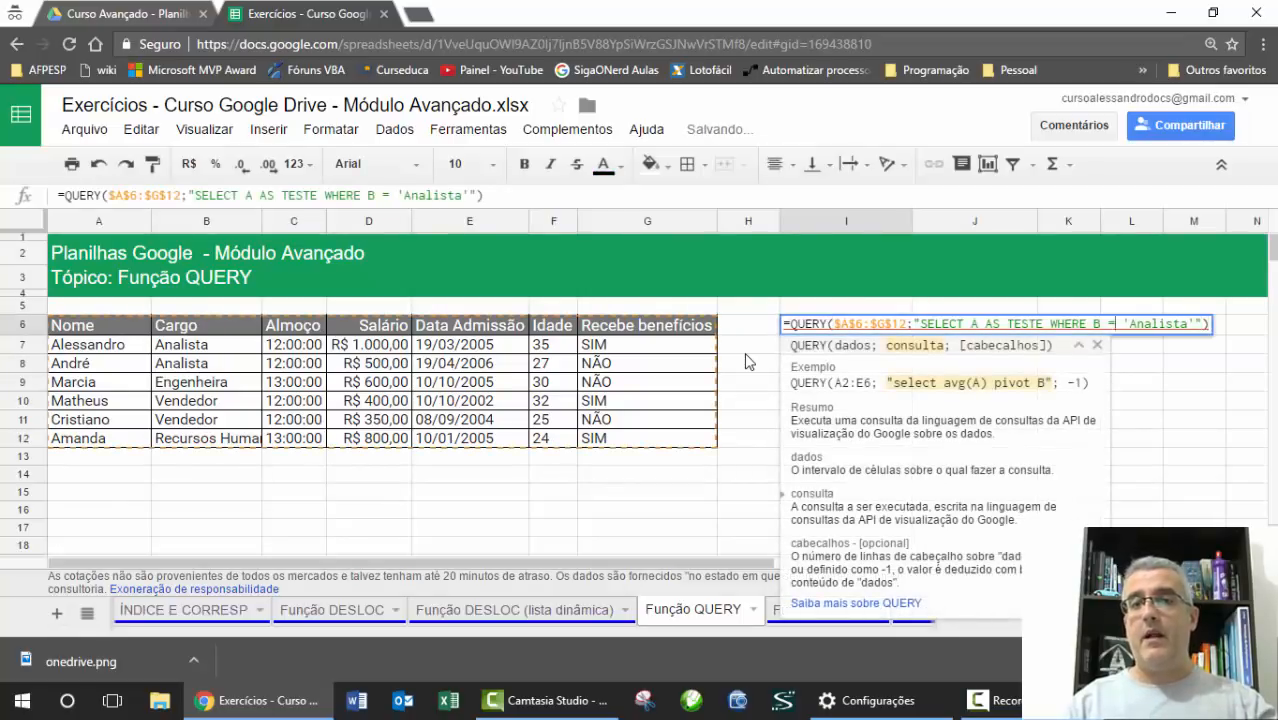
{"action": "key", "text": "Left"}
{"action": "key", "text": "Left"}
{"action": "key", "text": "Left"}
{"action": "key", "text": "Left"}
{"action": "key", "text": "Left"}
{"action": "key", "text": "Left"}
{"action": "key", "text": "Left"}
{"action": "key", "text": "Left"}
{"action": "key", "text": "Left"}
{"action": "key", "text": "Left"}
{"action": "key", "text": "Left"}
{"action": "key", "text": "Left"}
{"action": "key", "text": "Left"}
{"action": "key", "text": "Left"}
{"action": "key", "text": "Left"}
{"action": "key", "text": "Left"}
{"action": "key", "text": "BackSpace"}
{"action": "key", "text": "BackSpace"}
{"action": "key", "text": "BackSpace"}
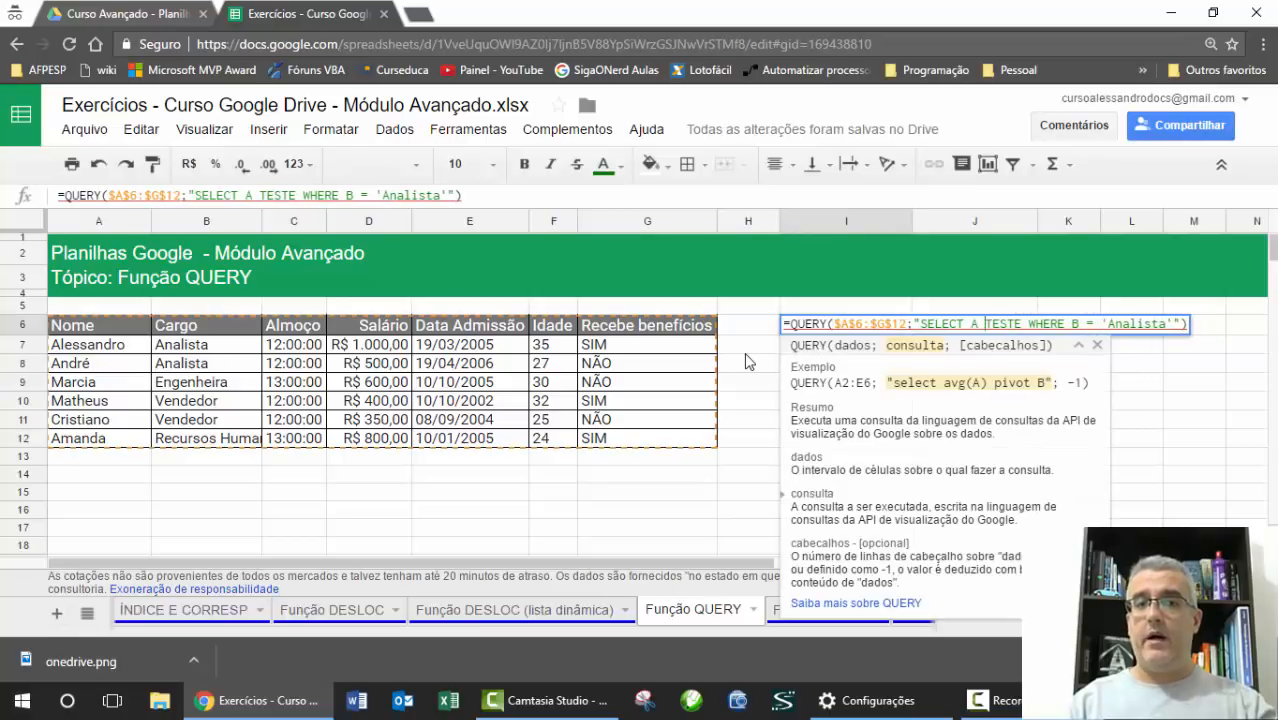
{"action": "key", "text": "Return"}
Delete the TESTE alias from the I6 query so it reads SELECT A WHERE B = 'Analista', and commit it.
{"action": "key", "text": "Up"}
{"action": "key", "text": "Return"}
{"action": "key", "text": "Left"}
{"action": "key", "text": "Left"}
{"action": "key", "text": "Left"}
{"action": "key", "text": "Left"}
{"action": "key", "text": "Left"}
{"action": "key", "text": "Left"}
{"action": "key", "text": "Left"}
{"action": "key", "text": "Left"}
{"action": "key", "text": "Left"}
{"action": "key", "text": "Left"}
{"action": "key", "text": "Left"}
{"action": "key", "text": "Left"}
{"action": "key", "text": "Left"}
{"action": "key", "text": "Left"}
{"action": "key", "text": "Left"}
{"action": "key", "text": "Left"}
{"action": "key", "text": "Left"}
{"action": "key", "text": "Left"}
{"action": "key", "text": "Left"}
{"action": "key", "text": "Left"}
{"action": "key", "text": "Left"}
{"action": "key", "text": "Left"}
{"action": "key", "text": "BackSpace"}
{"action": "key", "text": "BackSpace"}
{"action": "key", "text": "BackSpace"}
{"action": "key", "text": "BackSpace"}
{"action": "key", "text": "BackSpace"}
{"action": "key", "text": "BackSpace"}
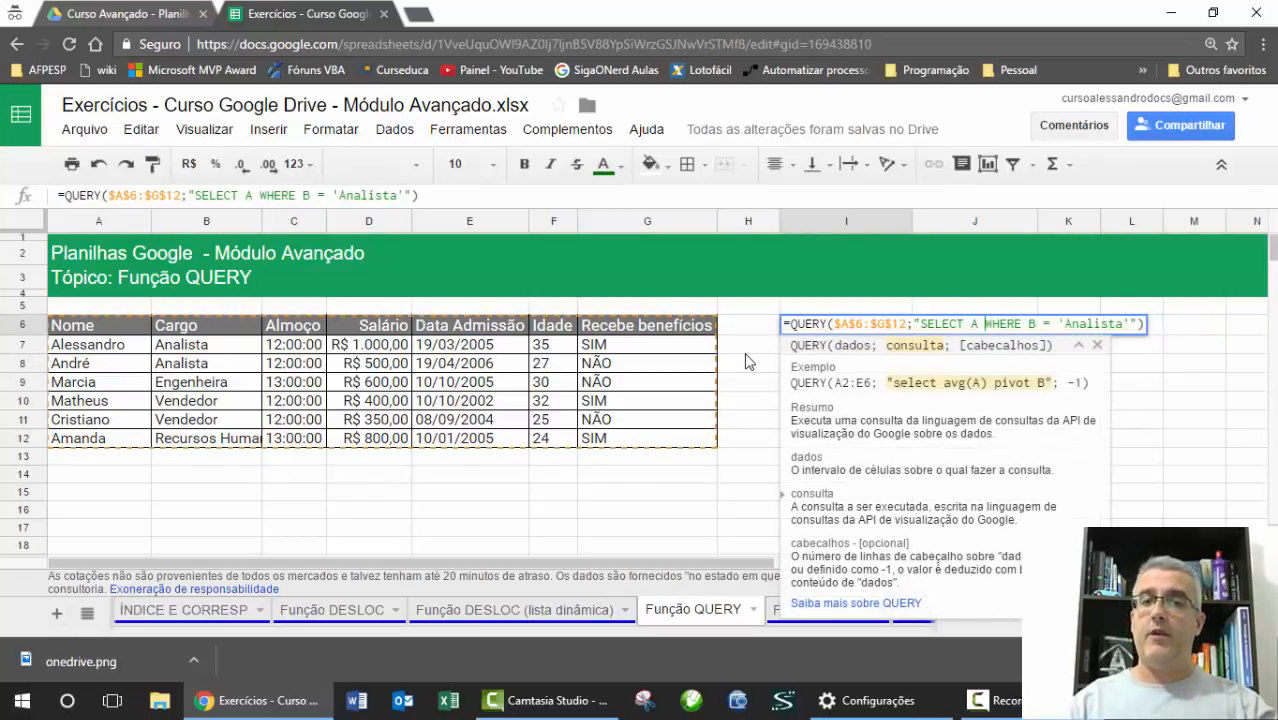
{"action": "key", "text": "Return"}
Add column D after A in the SELECT clause of the I6 query filtered by Analista and commit the formula.
{"action": "key", "text": "Up"}
{"action": "key", "text": "Return"}
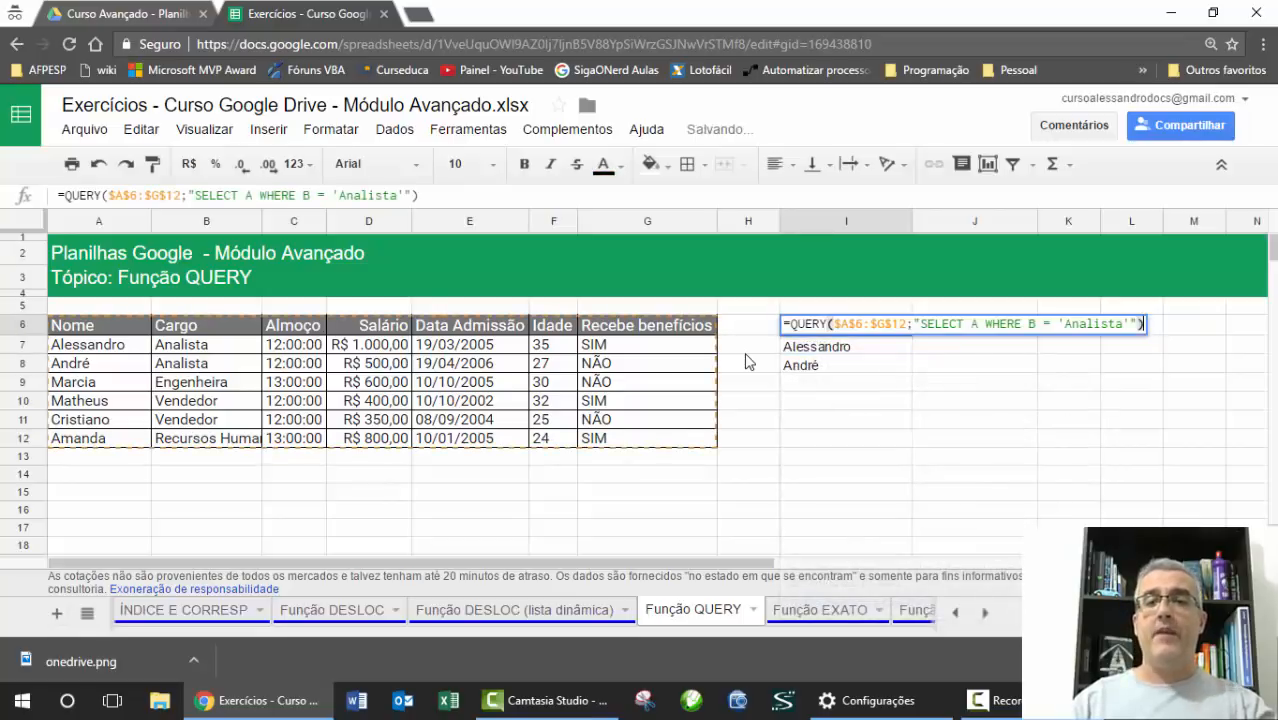
{"action": "key", "text": "Left"}
{"action": "key", "text": "Left"}
{"action": "key", "text": "Left"}
{"action": "key", "text": "Left"}
{"action": "key", "text": "Left"}
{"action": "key", "text": "Left"}
{"action": "key", "text": "Left"}
{"action": "key", "text": "Left"}
{"action": "key", "text": "Left"}
{"action": "key", "text": "Left"}
{"action": "key", "text": "Left"}
{"action": "key", "text": "Left"}
{"action": "key", "text": "Left"}
{"action": "key", "text": "Left"}
{"action": "key", "text": "Left"}
{"action": "key", "text": "Left"}
{"action": "key", "text": "Left"}
{"action": "key", "text": "Left"}
{"action": "key", "text": "Left"}
{"action": "key", "text": "Left"}
{"action": "key", "text": "Left"}
{"action": "key", "text": "Left"}
{"action": "key", "text": "Left"}
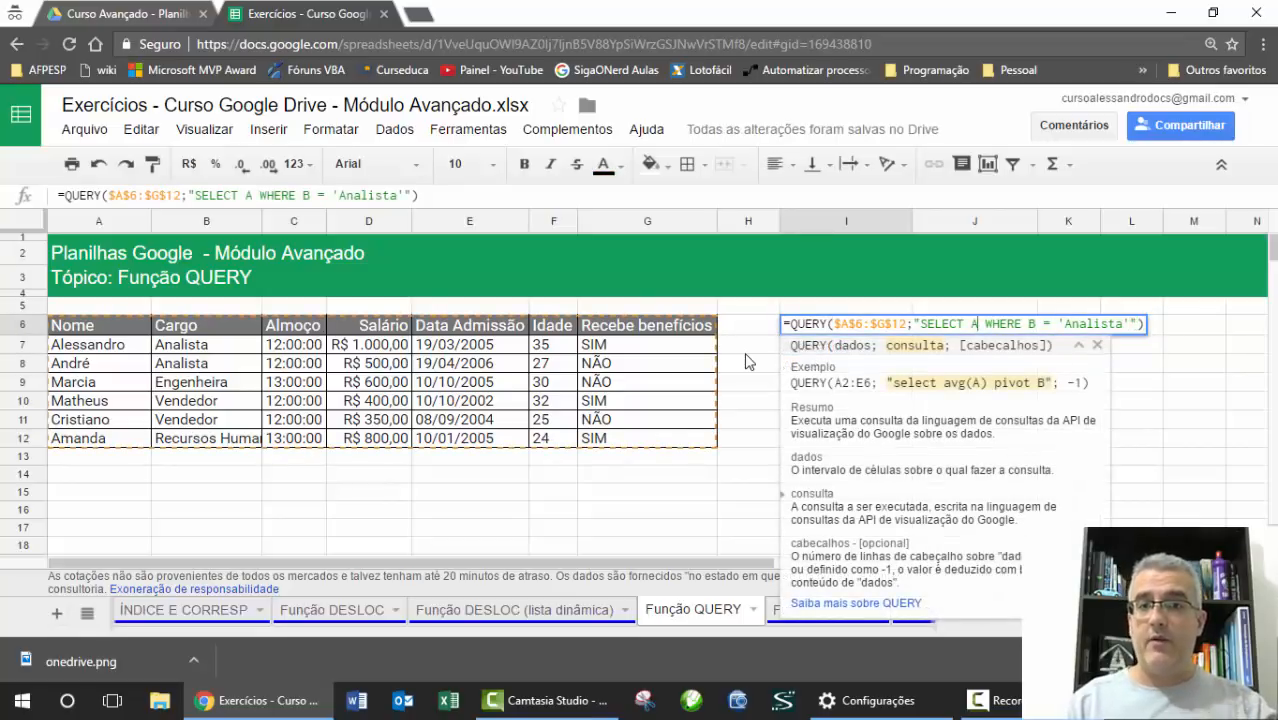
{"action": "type", "text": ", B"}
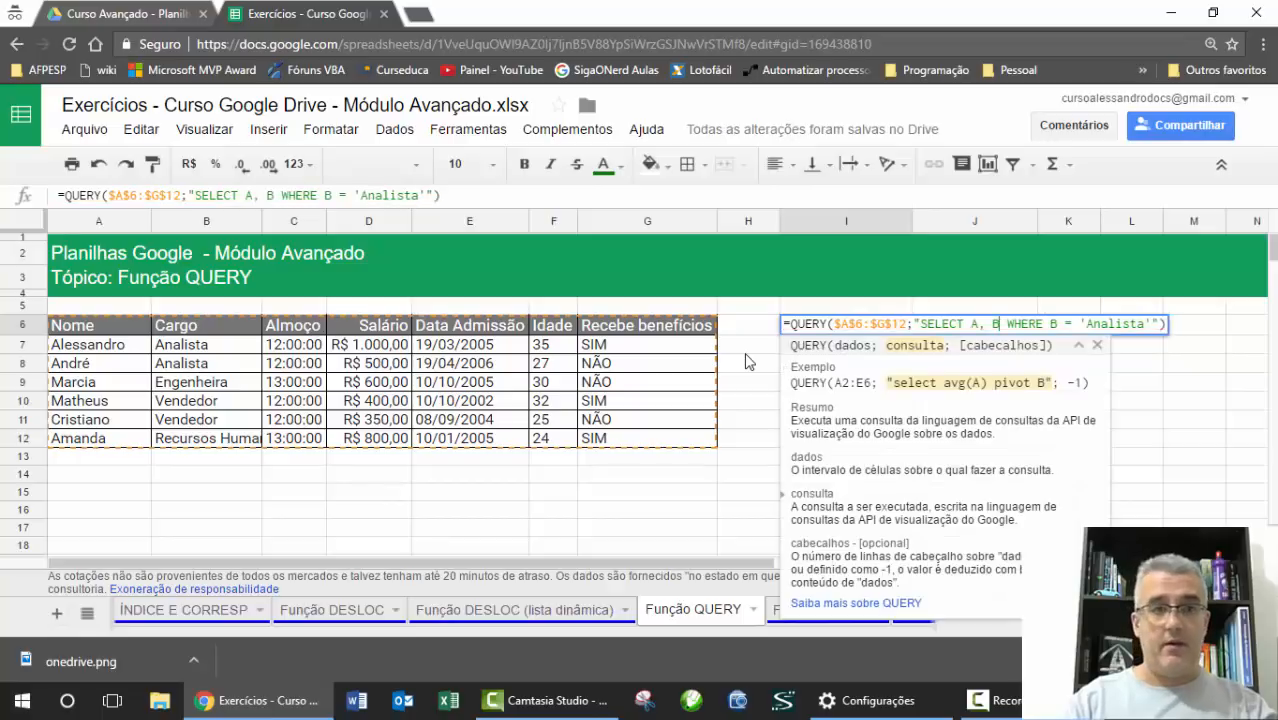
{"action": "type", "text": "D"}
{"action": "key", "text": "Return"}
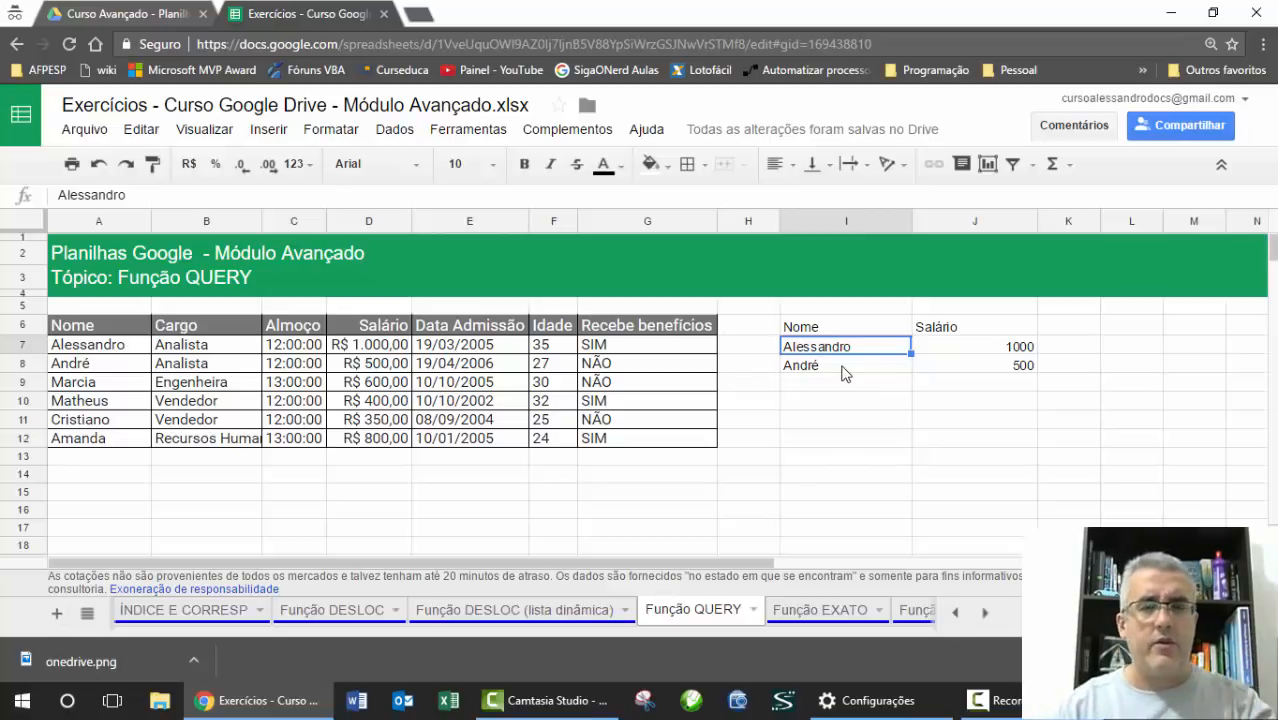
Cut the I6 query back to SELECT A, removing column D and the Analista condition.
{"action": "key", "text": "Up"}
{"action": "key", "text": "Up"}
{"action": "key", "text": "Down"}
{"action": "key", "text": "Down"}
{"action": "key", "text": "Up"}
{"action": "key", "text": "Down"}
{"action": "key", "text": "Up"}
{"action": "key", "text": "F2"}
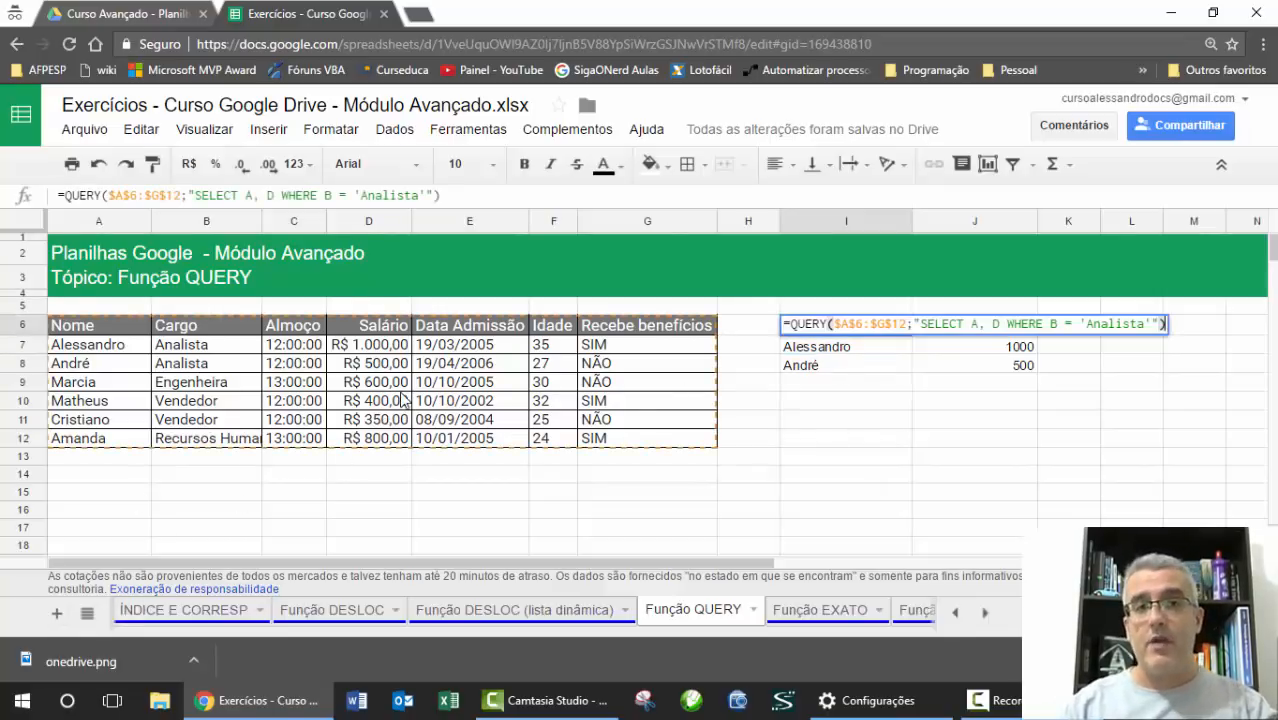
{"action": "key", "text": "BackSpace"}
{"action": "key", "text": "BackSpace"}
{"action": "key", "text": "BackSpace"}
{"action": "key", "text": "BackSpace"}
{"action": "key", "text": "BackSpace"}
{"action": "key", "text": "BackSpace"}
{"action": "key", "text": "BackSpace"}
{"action": "key", "text": "BackSpace"}
{"action": "key", "text": "BackSpace"}
{"action": "key", "text": "BackSpace"}
{"action": "key", "text": "BackSpace"}
{"action": "key", "text": "BackSpace"}
{"action": "key", "text": "BackSpace"}
{"action": "key", "text": "BackSpace"}
{"action": "key", "text": "BackSpace"}
{"action": "key", "text": "BackSpace"}
{"action": "key", "text": "BackSpace"}
{"action": "key", "text": "BackSpace"}
{"action": "key", "text": "BackSpace"}
{"action": "key", "text": "BackSpace"}
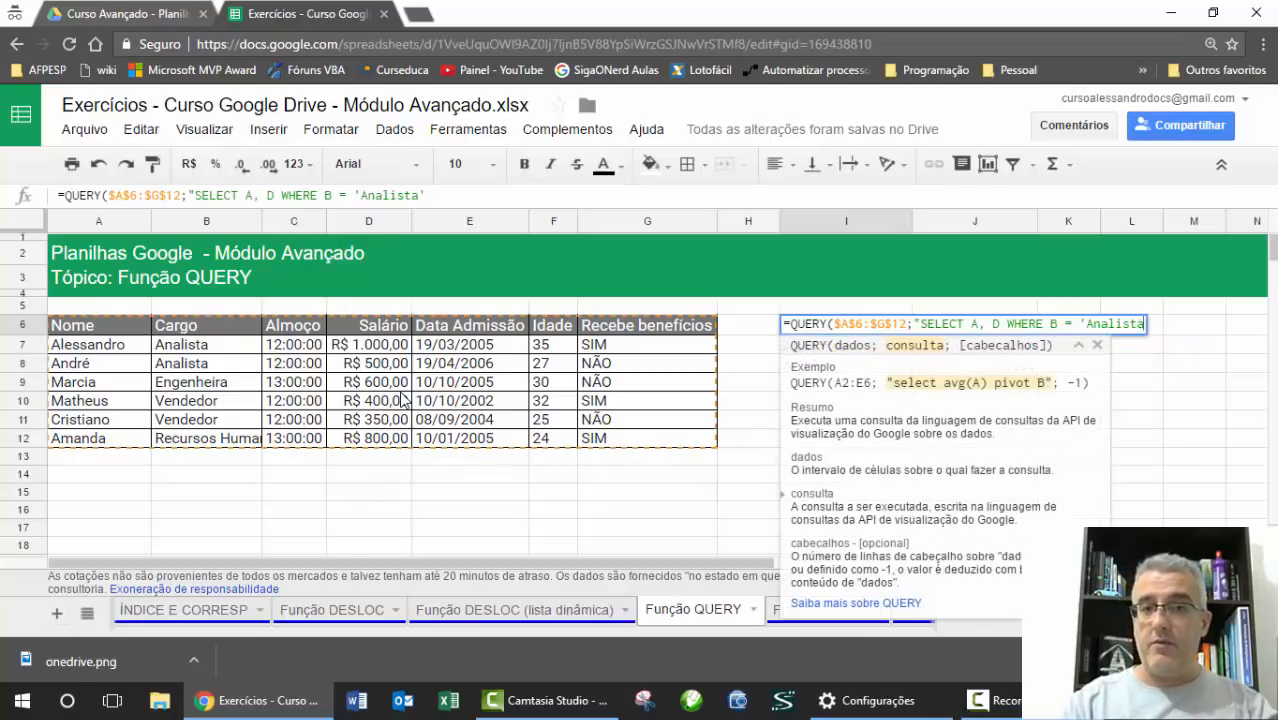
{"action": "key", "text": "BackSpace"}
{"action": "key", "text": "BackSpace"}
{"action": "type", "text": "A"}
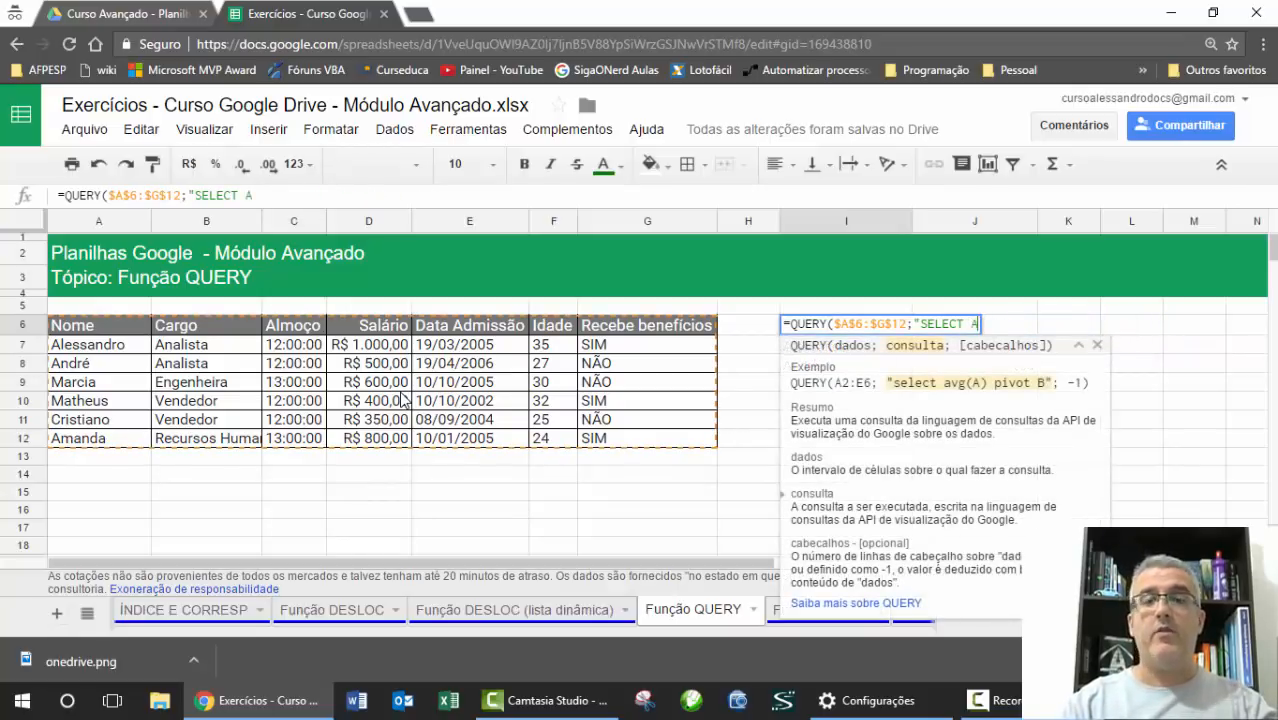
Filter the I6 query by salary with WHERE D >= 500, close the formula and commit it.
{"action": "type", "text": ","}
{"action": "key", "text": "BackSpace"}
{"action": "type", "text": "WHERE "}
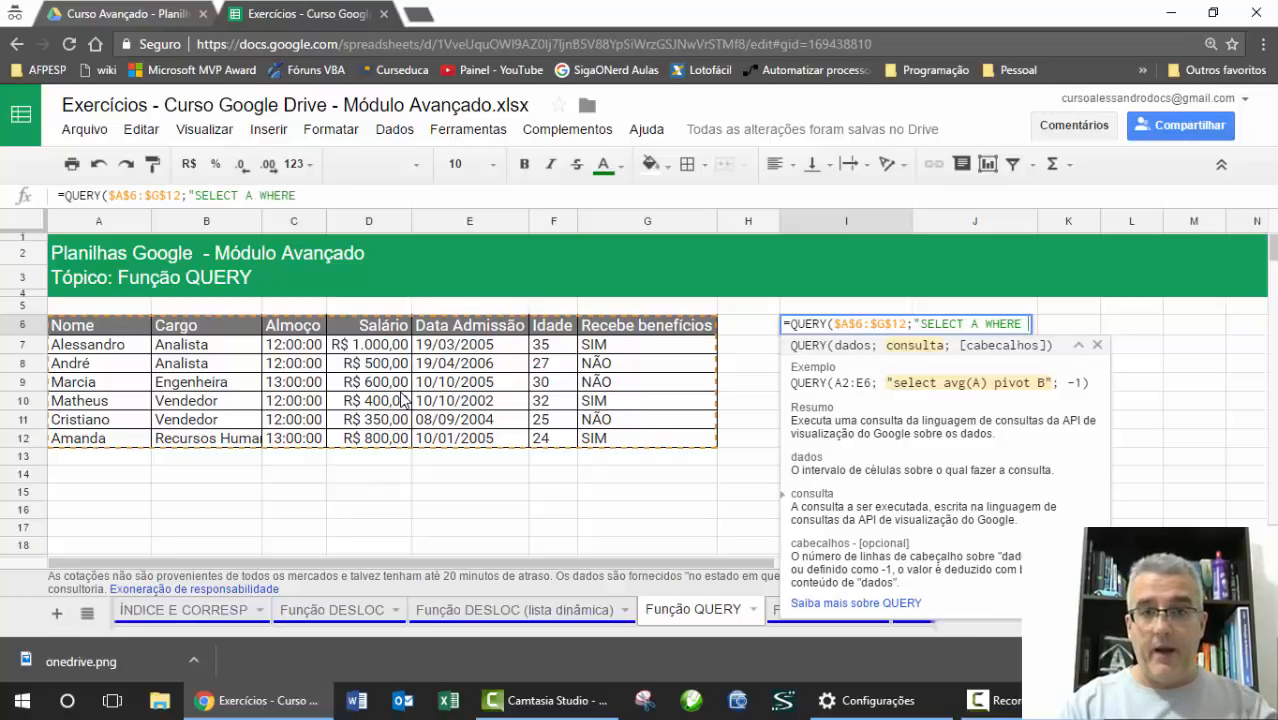
{"action": "type", "text": "D >= 500"}
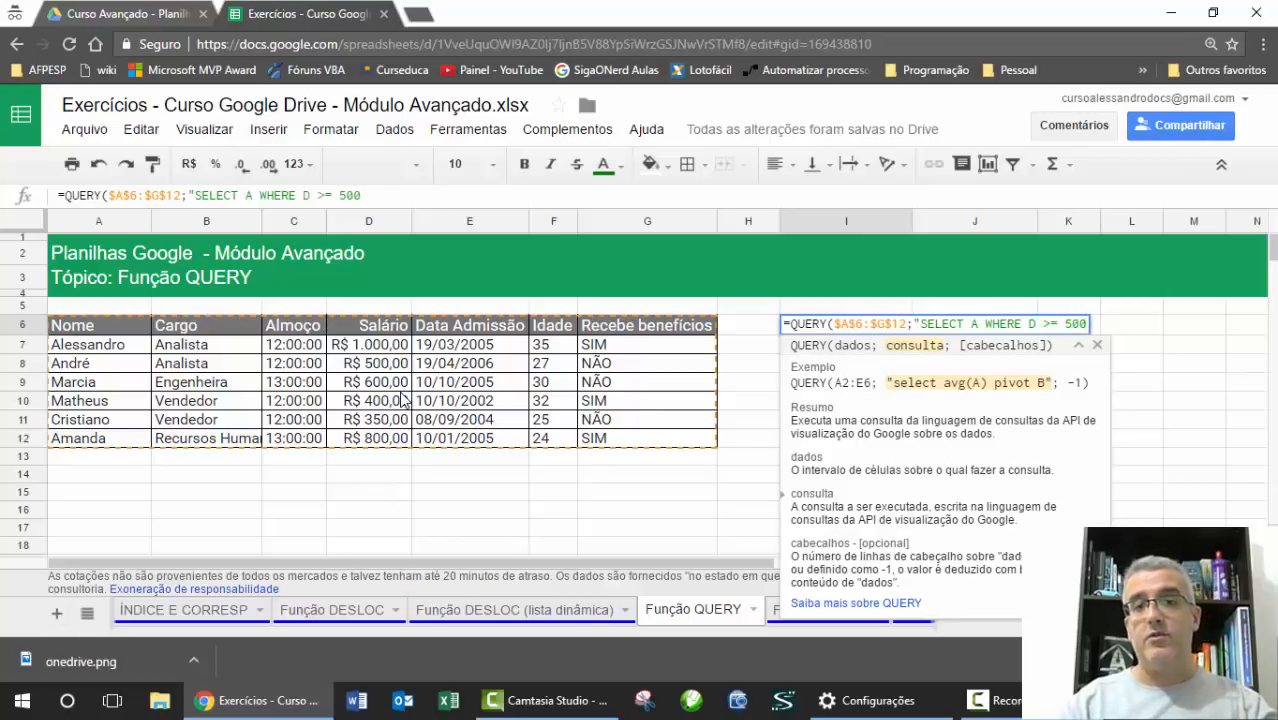
{"action": "type", "text": "\")"}
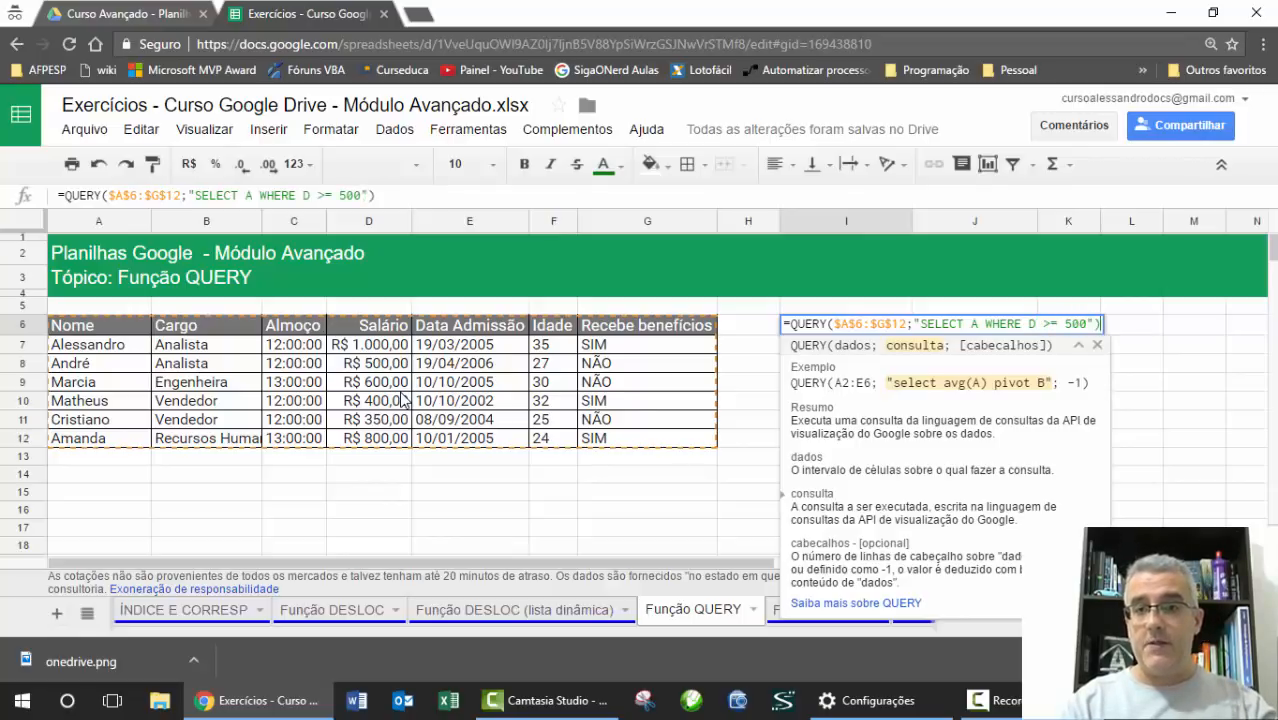
{"action": "key", "text": "Return"}
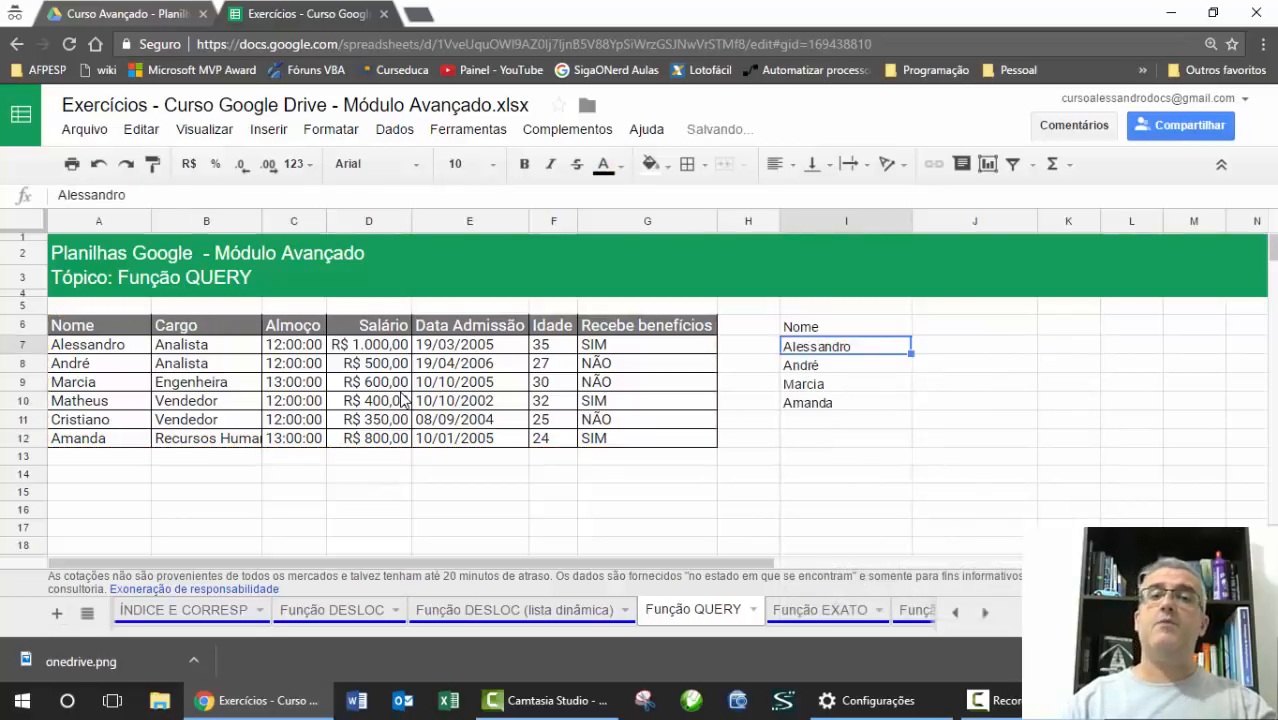
Include the salary column D after A in the I6 query that filters D >= 500, and commit the formula.
{"action": "key", "text": "Up"}
{"action": "key", "text": "F2"}
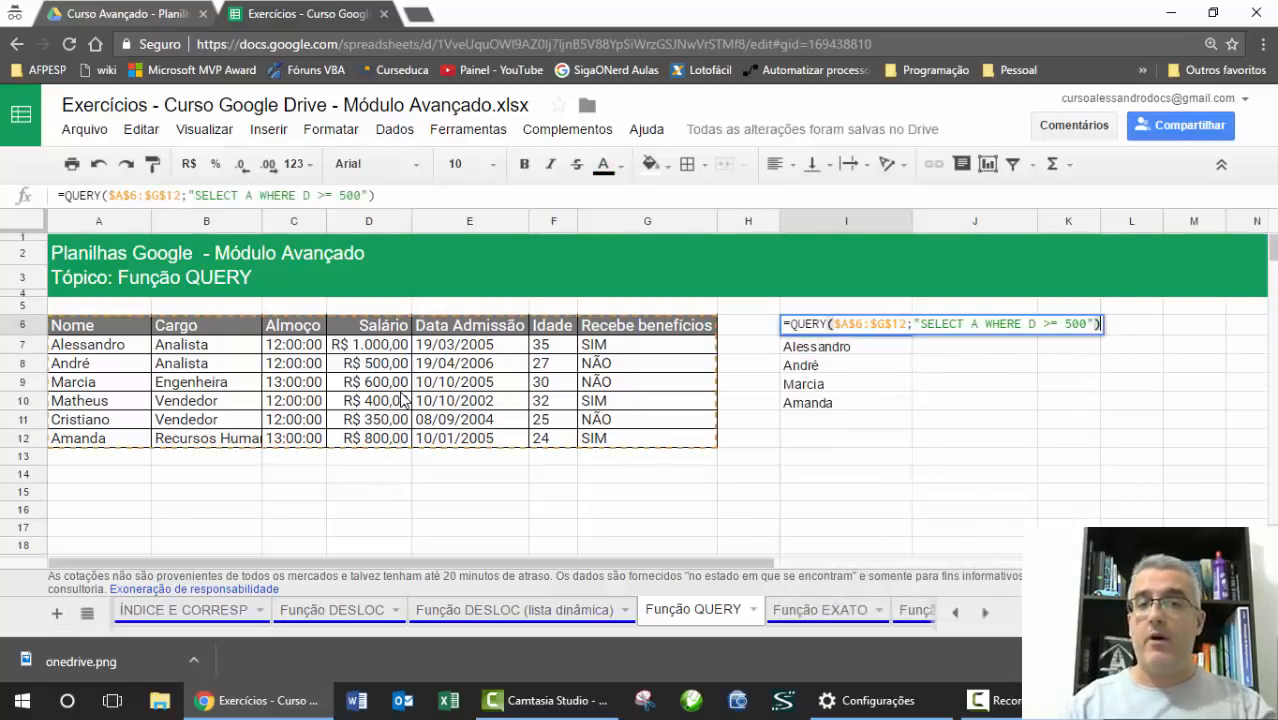
{"action": "key", "text": "Left"}
{"action": "key", "text": "Left"}
{"action": "key", "text": "Left"}
{"action": "key", "text": "Left"}
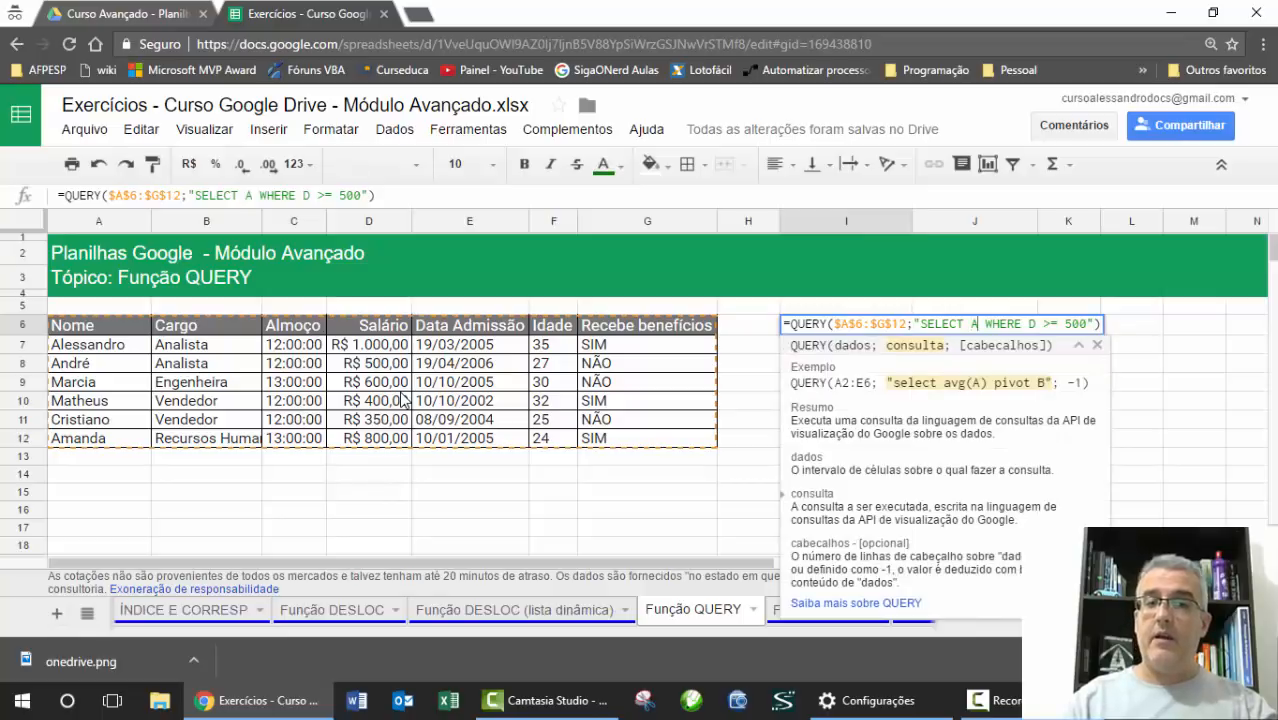
{"action": "type", "text": ", D"}
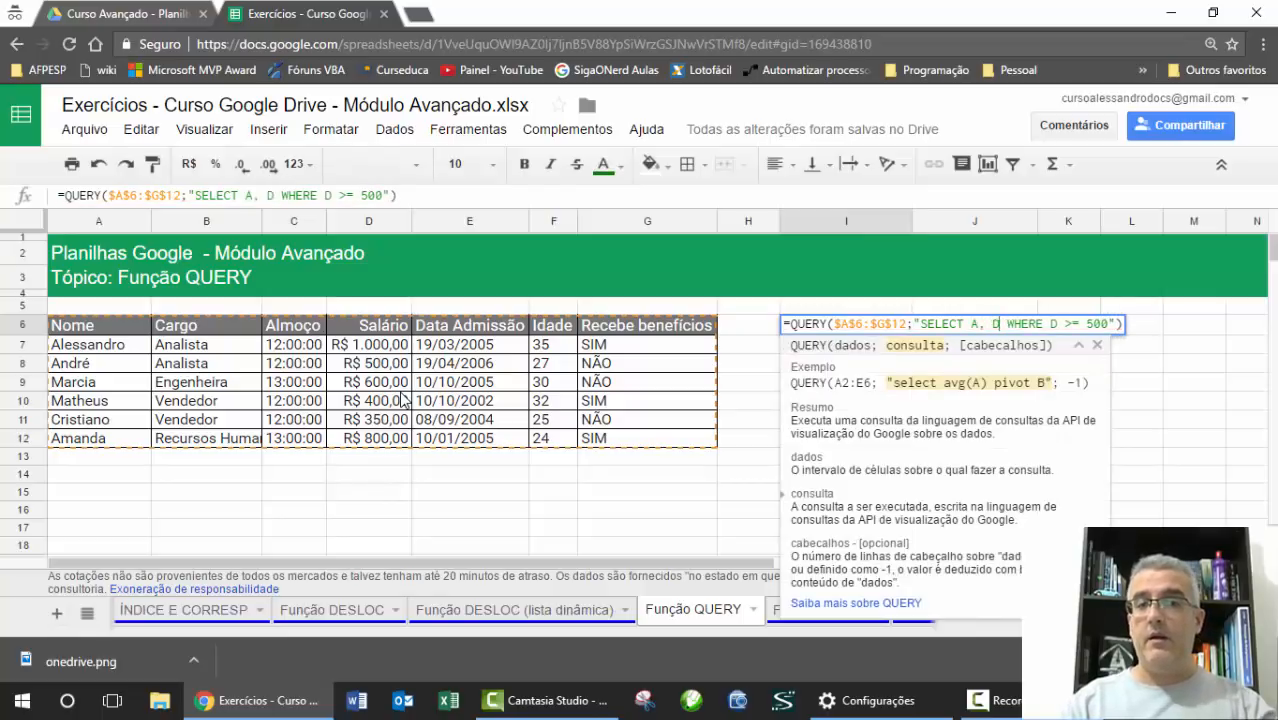
{"action": "key", "text": "Return"}
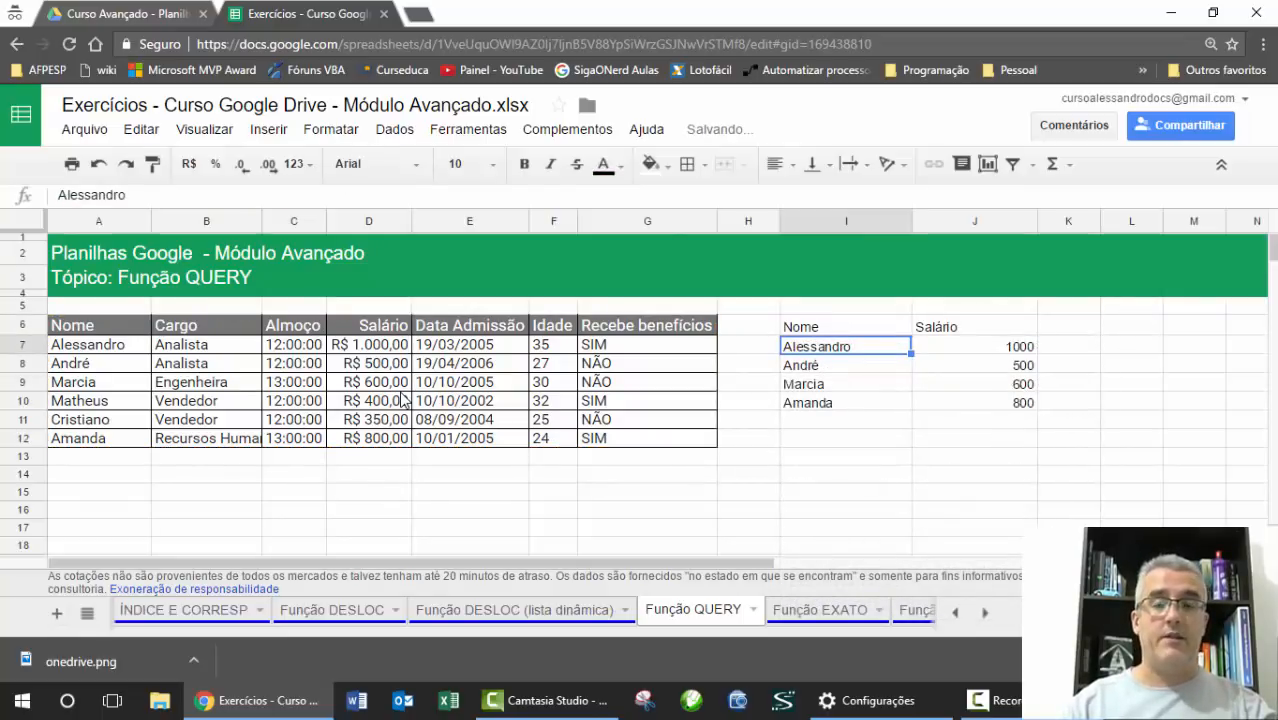
Change the salary condition in the I6 query to D > 500 and commit the formula.
{"action": "key", "text": "Up"}
{"action": "key", "text": "Return"}
{"action": "key", "text": "Left"}
{"action": "key", "text": "Left"}
{"action": "key", "text": "Left"}
{"action": "key", "text": "Left"}
{"action": "key", "text": "Left"}
{"action": "key", "text": "Left"}
{"action": "key", "text": "BackSpace"}
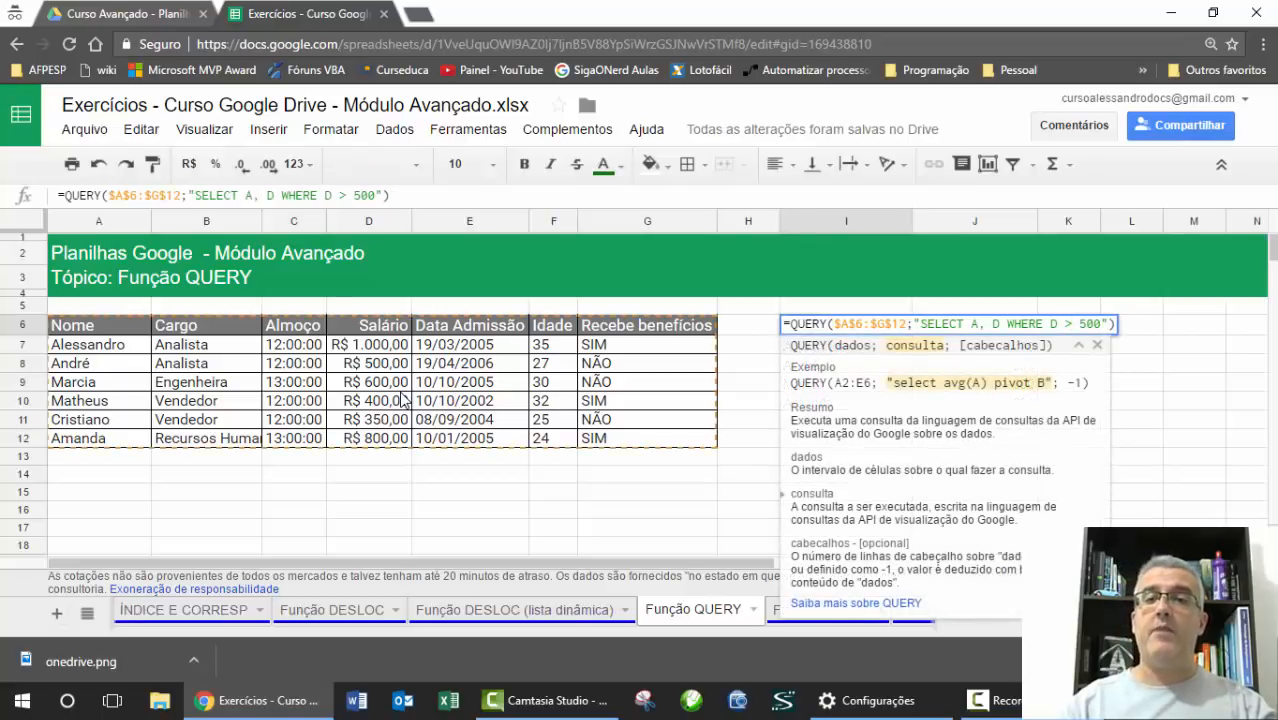
{"action": "key", "text": "Return"}
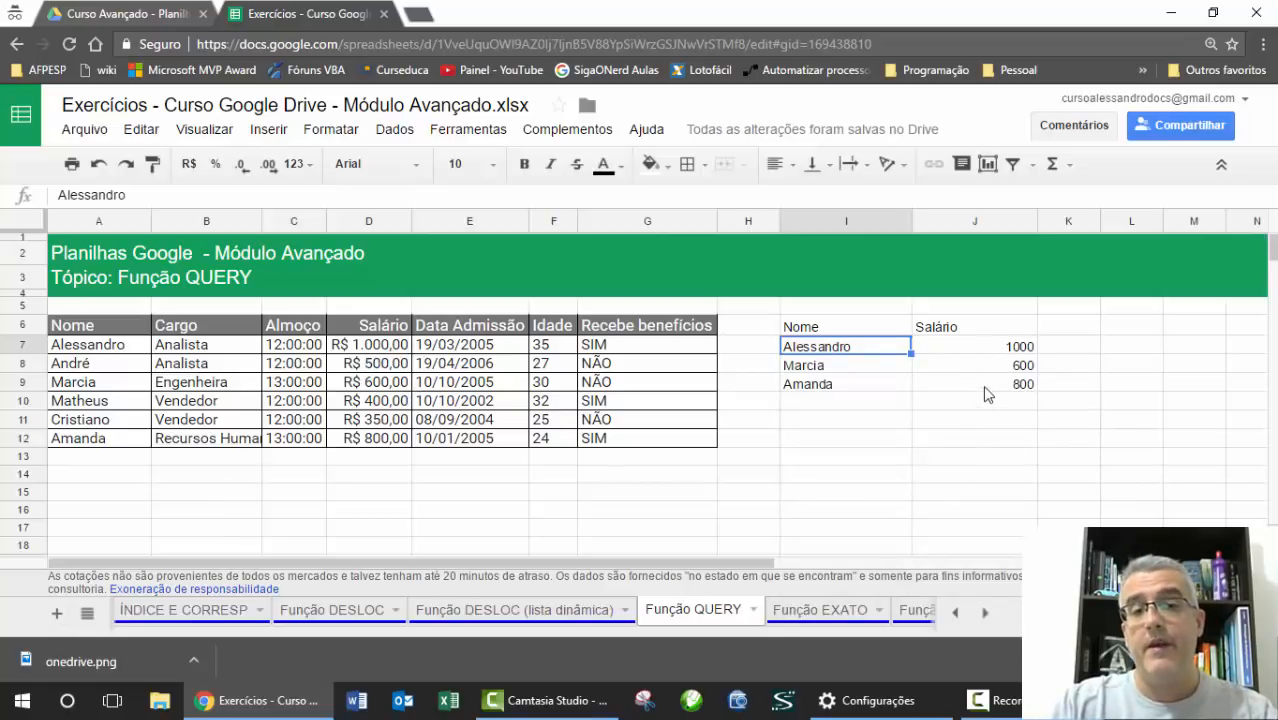
Return to cell I6 to view the query formula alongside the returned names and salaries.
{"action": "left_click", "coordinate": [907, 364]}
{"action": "key", "text": "Up"}
{"action": "key", "text": "Up"}
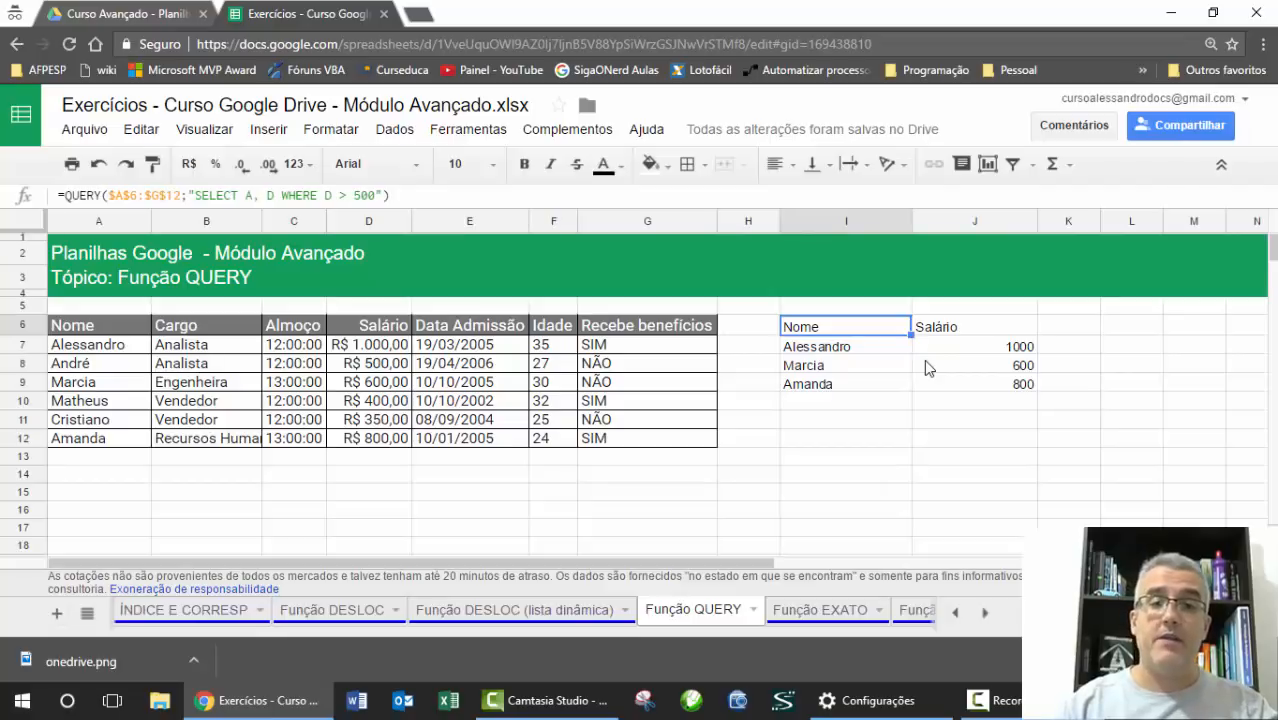
Replace the salary column D with the age column F in both the SELECT and WHERE parts of the I6 query.
{"action": "key", "text": "F2"}
{"action": "key", "text": "Left"}
{"action": "key", "text": "Left"}
{"action": "key", "text": "Left"}
{"action": "key", "text": "Left"}
{"action": "key", "text": "Left"}
{"action": "key", "text": "Left"}
{"action": "key", "text": "Left"}
{"action": "key", "text": "Left"}
{"action": "key", "text": "Left"}
{"action": "key", "text": "Left"}
{"action": "key", "text": "Left"}
{"action": "key", "text": "Left"}
{"action": "key", "text": "Left"}
{"action": "key", "text": "Left"}
{"action": "key", "text": "Left"}
{"action": "key", "text": "Left"}
{"action": "key", "text": "Left"}
{"action": "key", "text": "Left"}
{"action": "key", "text": "Left"}
{"action": "key", "text": "Left"}
{"action": "key", "text": "Left"}
{"action": "key", "text": "Left"}
{"action": "key", "text": "Left"}
{"action": "key", "text": "Left"}
{"action": "key", "text": "Left"}
{"action": "key", "text": "Right"}
{"action": "key", "text": "Right"}
{"action": "key", "text": "Right"}
{"action": "key", "text": "Right"}
{"action": "key", "text": "Right"}
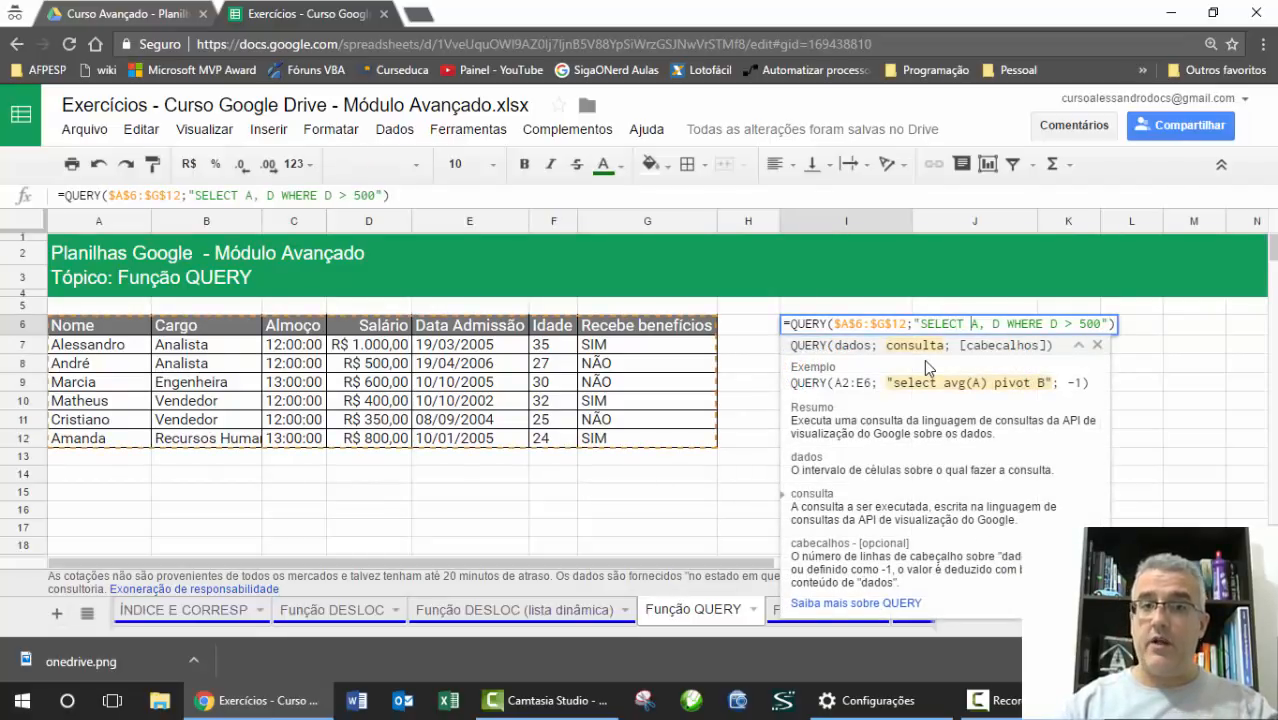
{"action": "key", "text": "Delete"}
{"action": "type", "text": "F"}
{"action": "key", "text": "Right"}
{"action": "key", "text": "Right"}
{"action": "key", "text": "Right"}
{"action": "key", "text": "Right"}
{"action": "key", "text": "Right"}
{"action": "key", "text": "Right"}
{"action": "key", "text": "Right"}
{"action": "key", "text": "Delete"}
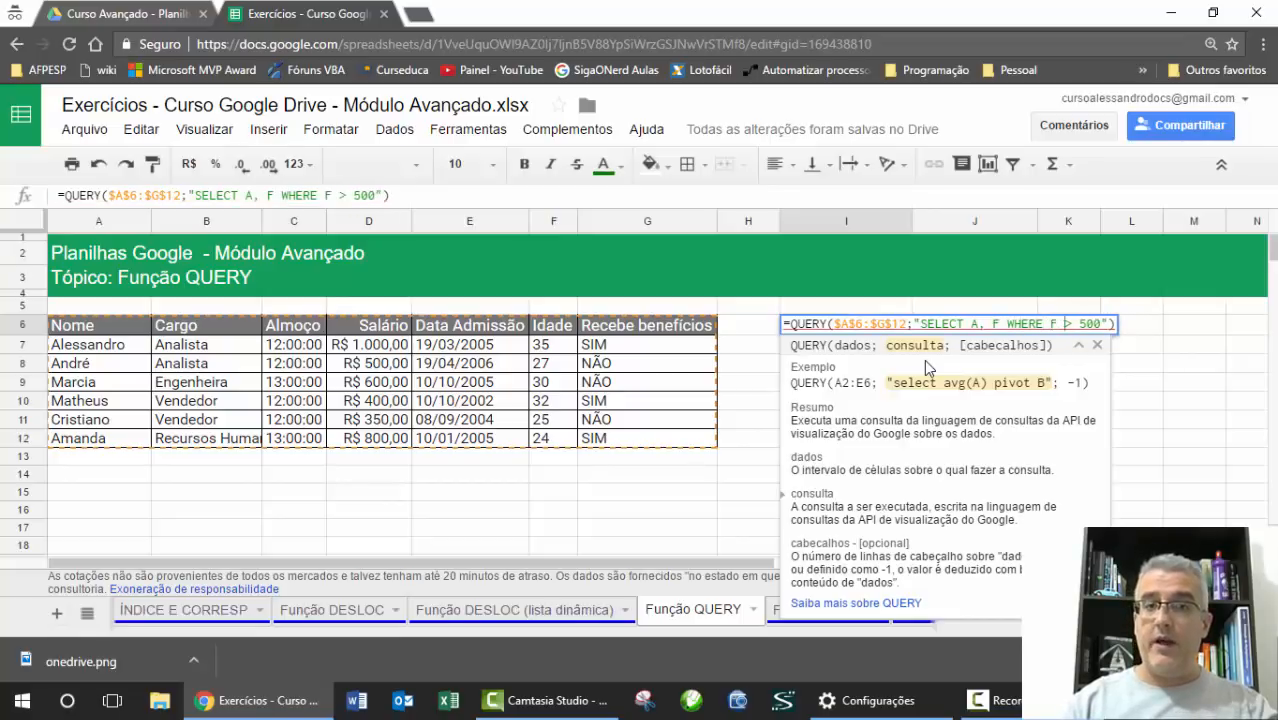
{"action": "type", "text": "F"}
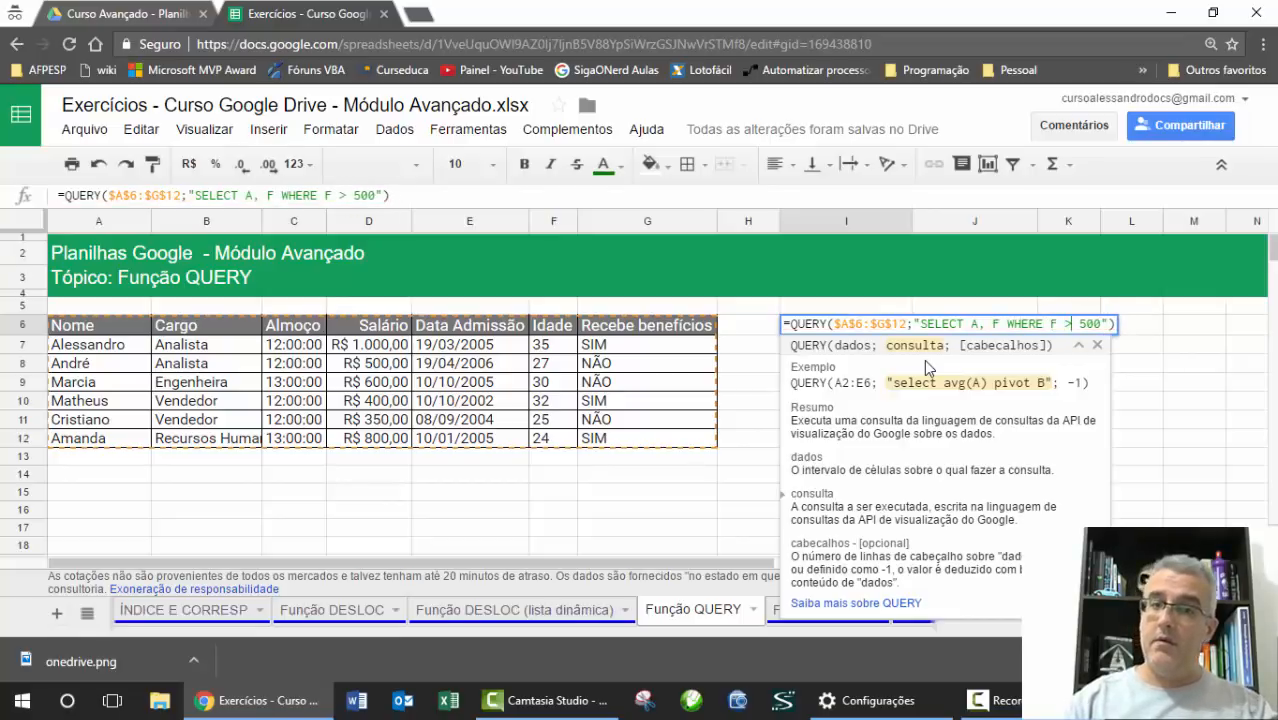
Set the comparison value in the I6 query to 30 so it filters F > 30, and commit the formula.
{"action": "key", "text": "Right"}
{"action": "key", "text": "Right"}
{"action": "key", "text": "Right"}
{"action": "key", "text": "Delete"}
{"action": "key", "text": "Delete"}
{"action": "key", "text": "Delete"}
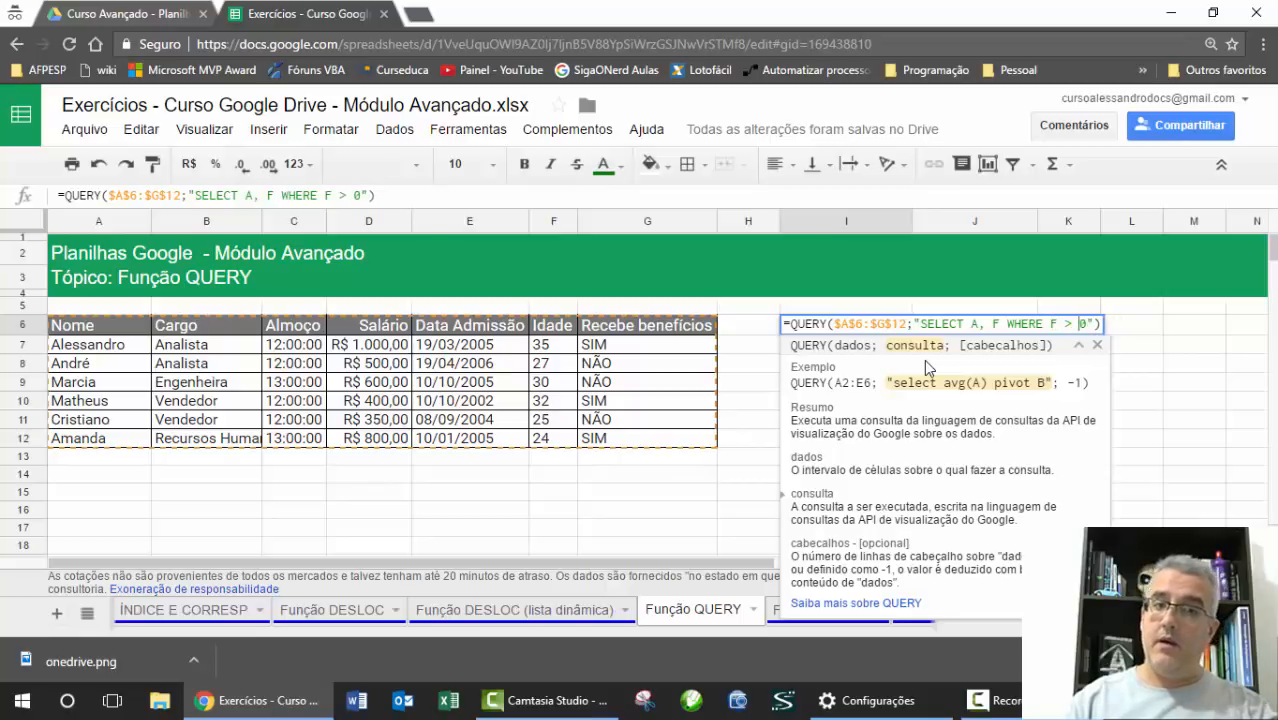
{"action": "type", "text": "30"}
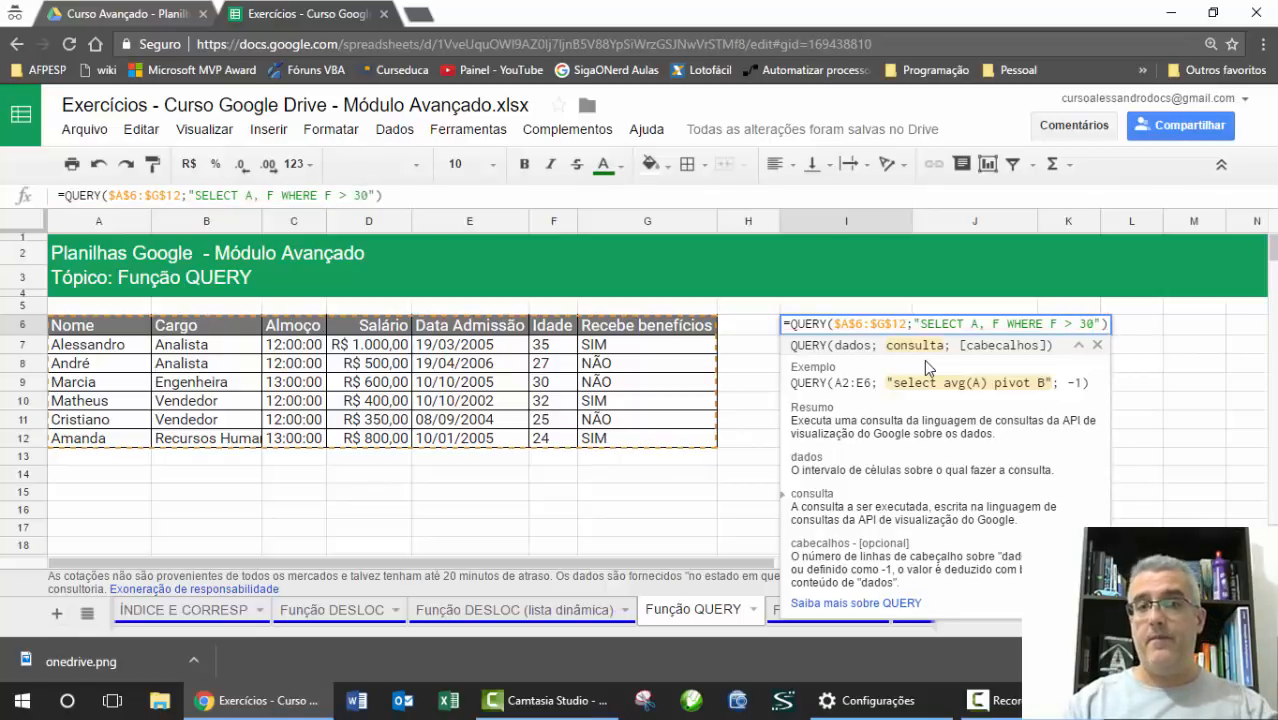
{"action": "key", "text": "Return"}
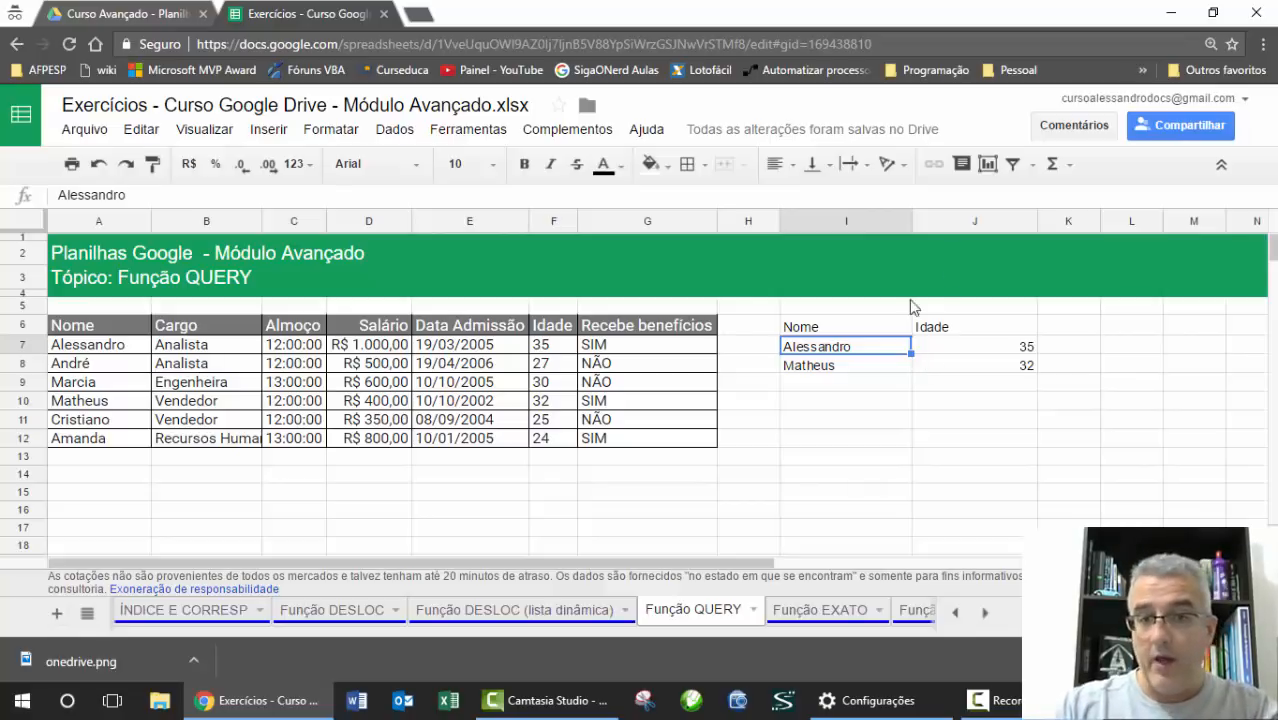
Open the QUERY help article from the I6 formula and read the syntax and the description of the optional cabecalhos argument.
{"action": "left_click", "coordinate": [814, 328]}
{"action": "double_click", "coordinate": [814, 326]}
{"action": "left_click", "coordinate": [804, 324]}
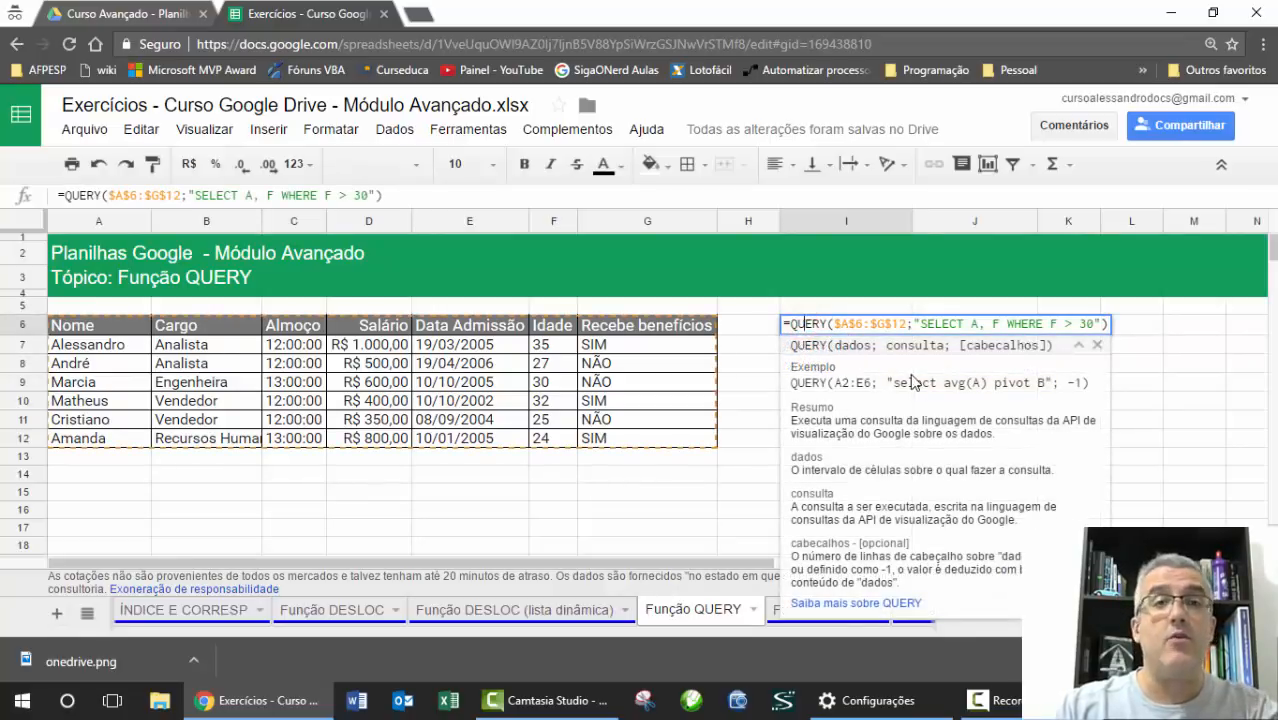
{"action": "left_click", "coordinate": [858, 612]}
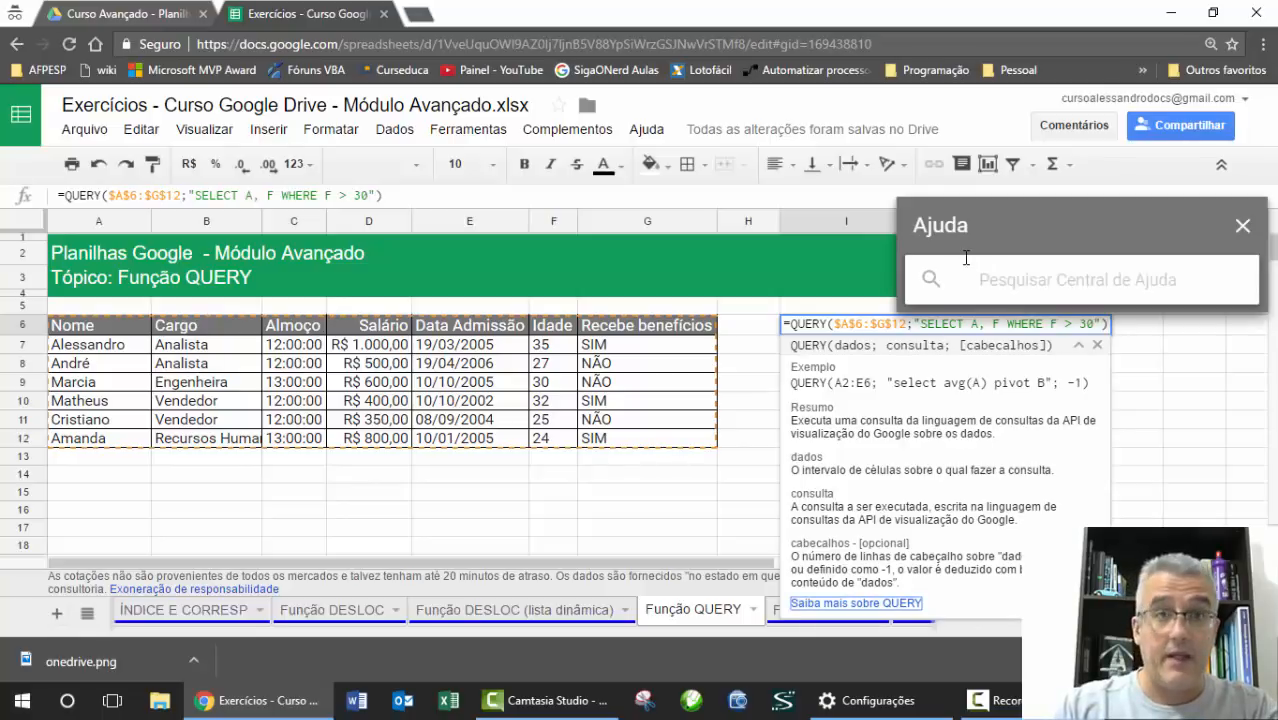
{"action": "left_click_drag", "start_coordinate": [1003, 237], "coordinate": [978, 104]}
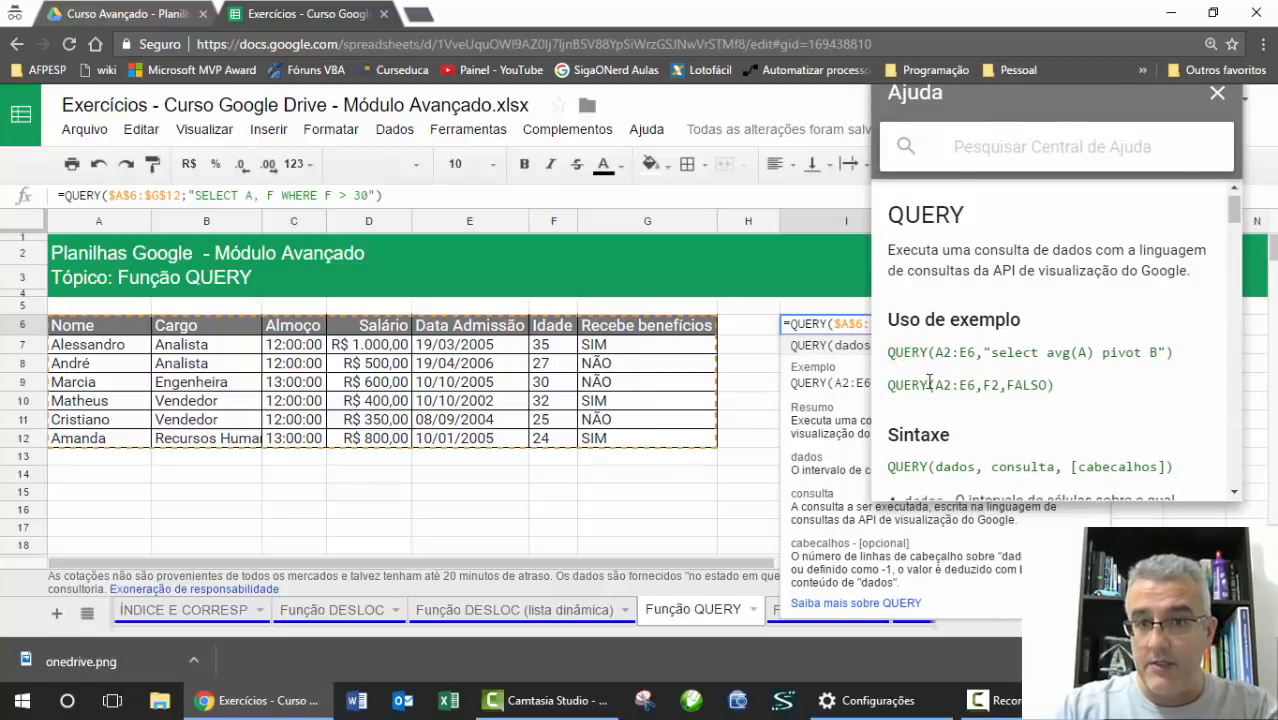
{"action": "scroll", "coordinate": [970, 360], "scroll_direction": "down", "scroll_amount": 2}
{"action": "scroll", "coordinate": [1032, 316], "scroll_direction": "down", "scroll_amount": 2}
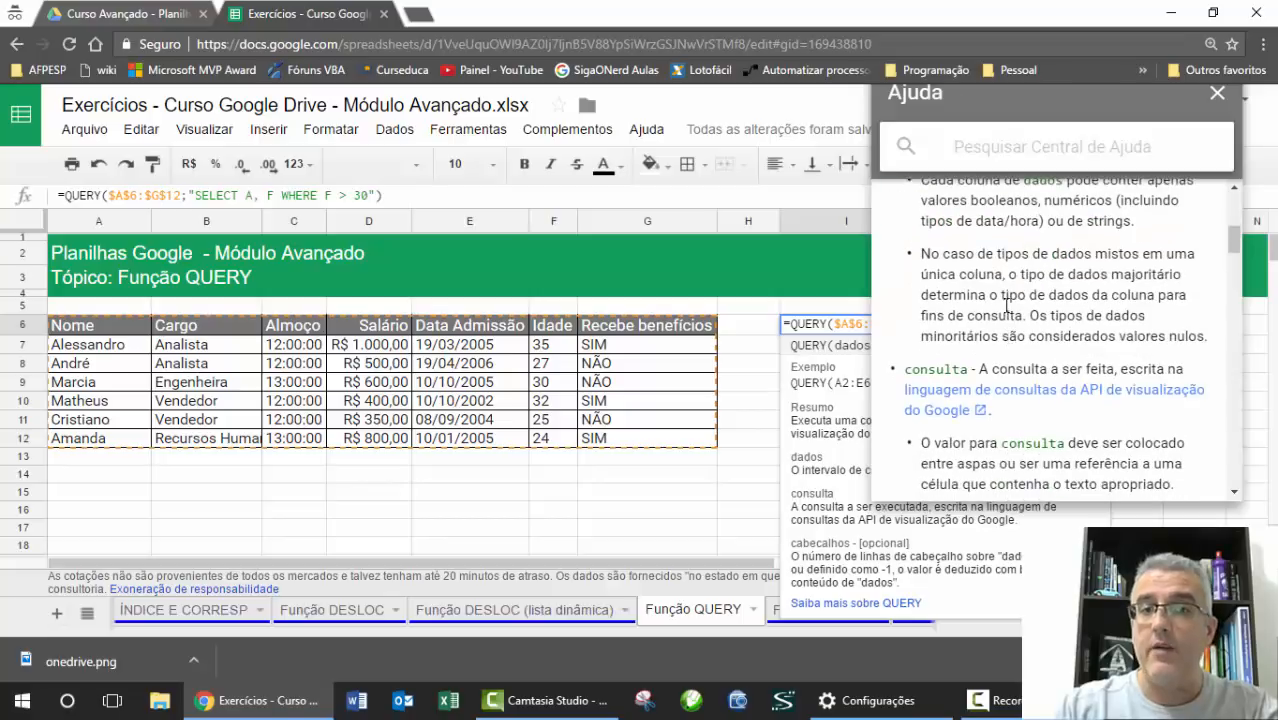
{"action": "scroll", "coordinate": [986, 312], "scroll_direction": "down", "scroll_amount": 3}
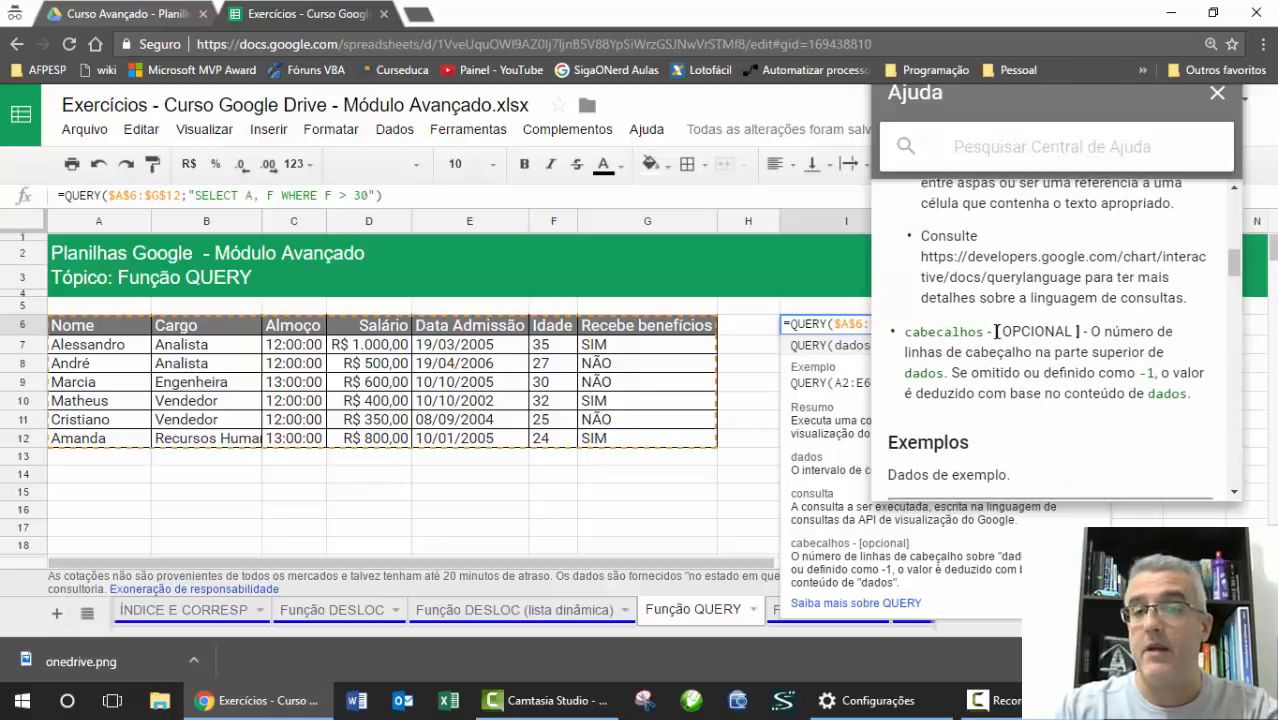
{"action": "left_click_drag", "start_coordinate": [1088, 331], "coordinate": [946, 378]}
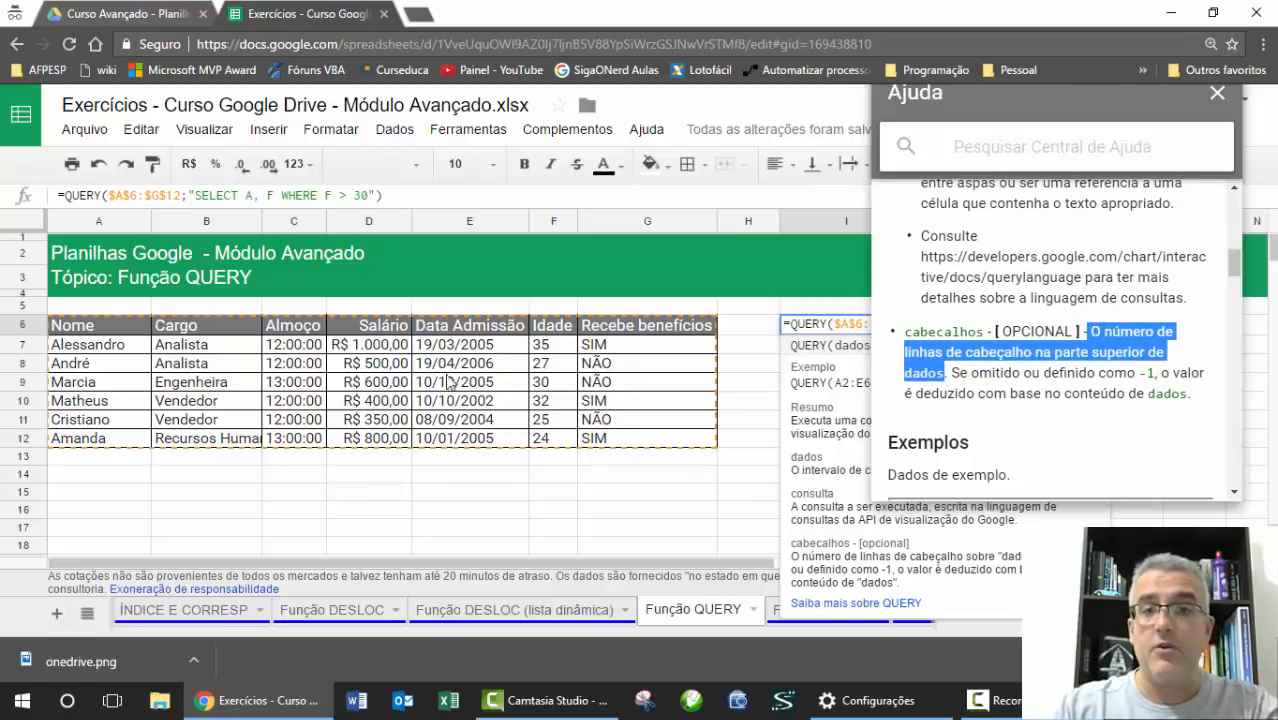
{"action": "left_click", "coordinate": [1150, 372]}
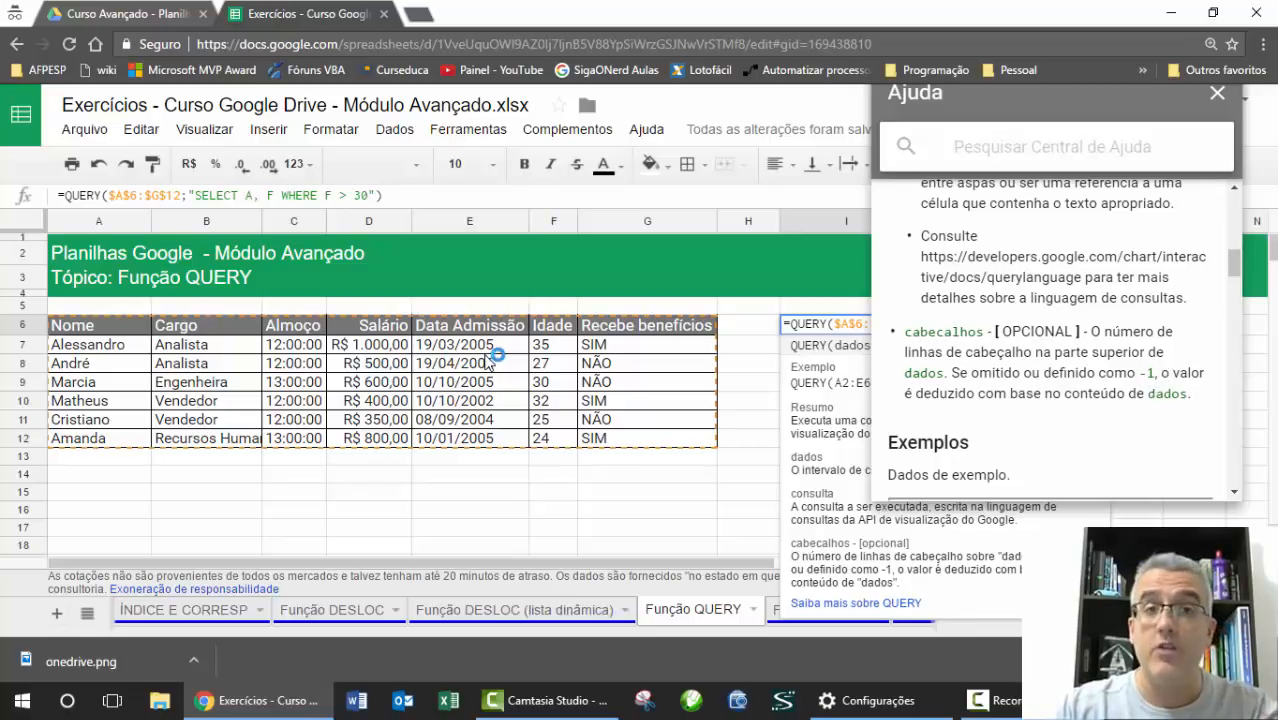
Review the QUERY help article's example data and its select & where, group by, pivot, order by and headers examples.
{"action": "scroll", "coordinate": [1030, 375], "scroll_direction": "down", "scroll_amount": 5}
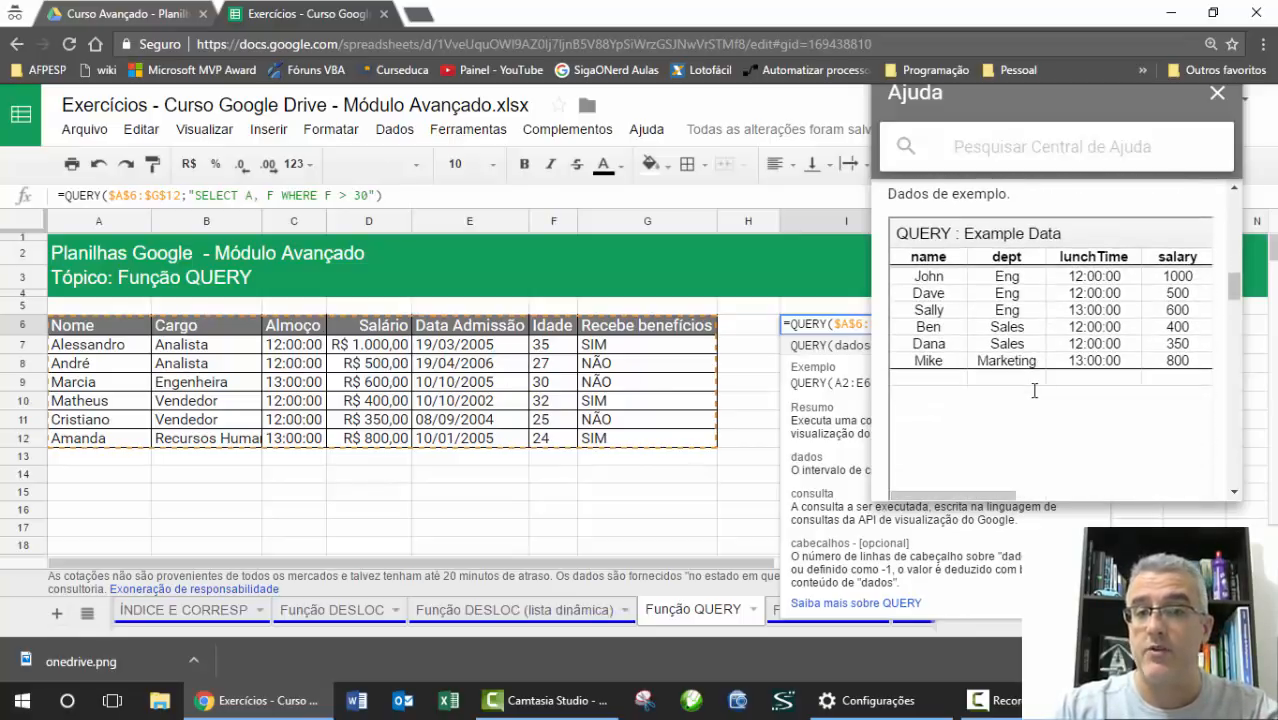
{"action": "scroll", "coordinate": [1010, 280], "scroll_direction": "down", "scroll_amount": 2}
{"action": "scroll", "coordinate": [1010, 280], "scroll_direction": "up", "scroll_amount": 2}
{"action": "scroll", "coordinate": [1015, 272], "scroll_direction": "down", "scroll_amount": 2}
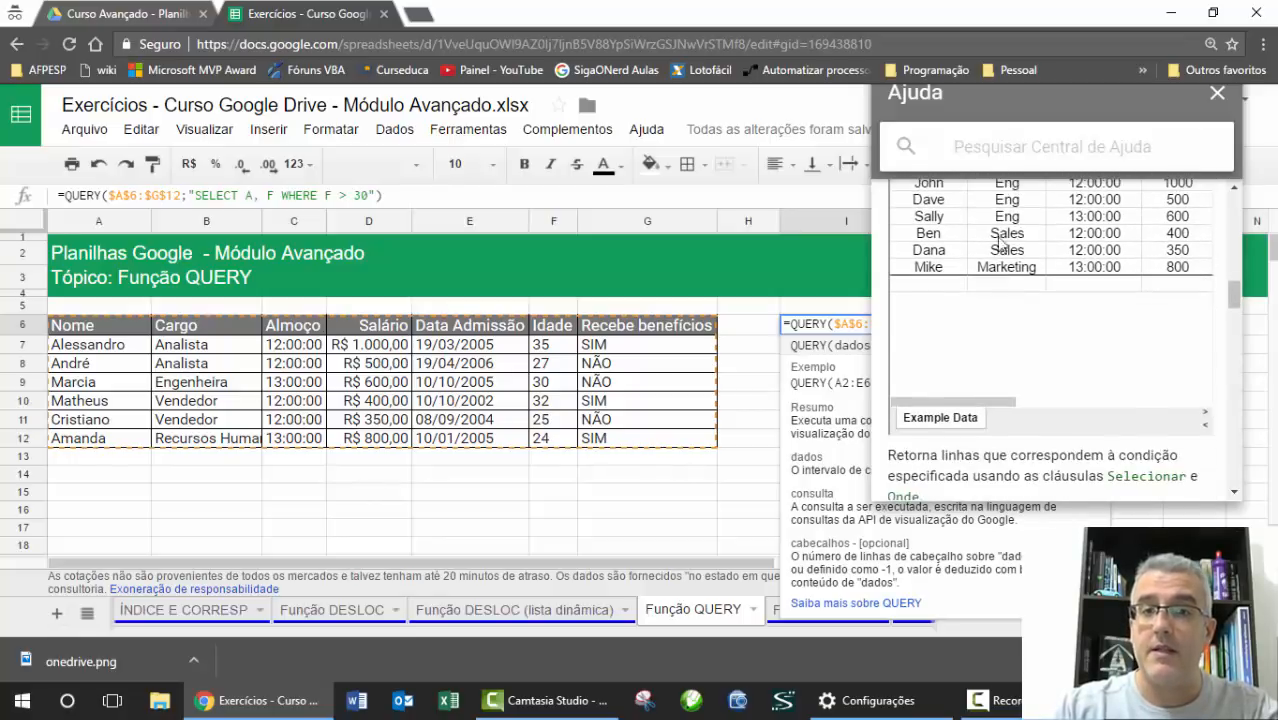
{"action": "scroll", "coordinate": [990, 320], "scroll_direction": "down", "scroll_amount": 5}
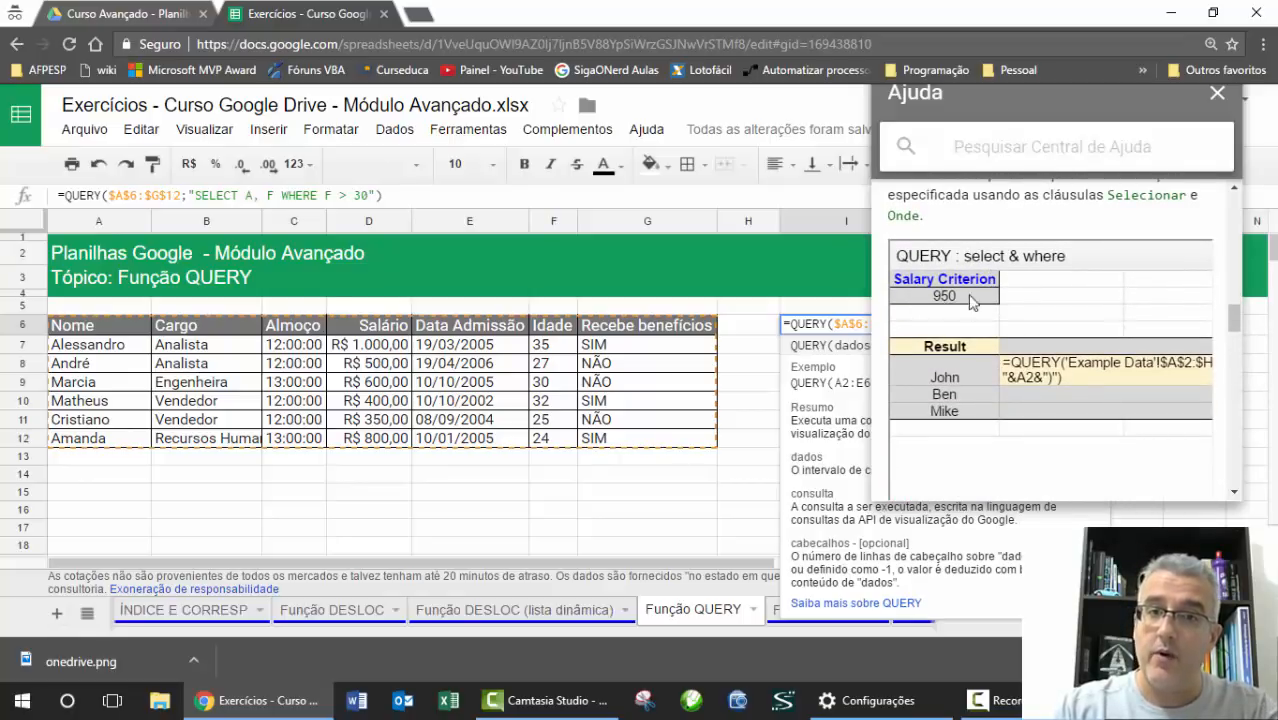
{"action": "scroll", "coordinate": [984, 298], "scroll_direction": "down", "scroll_amount": 5}
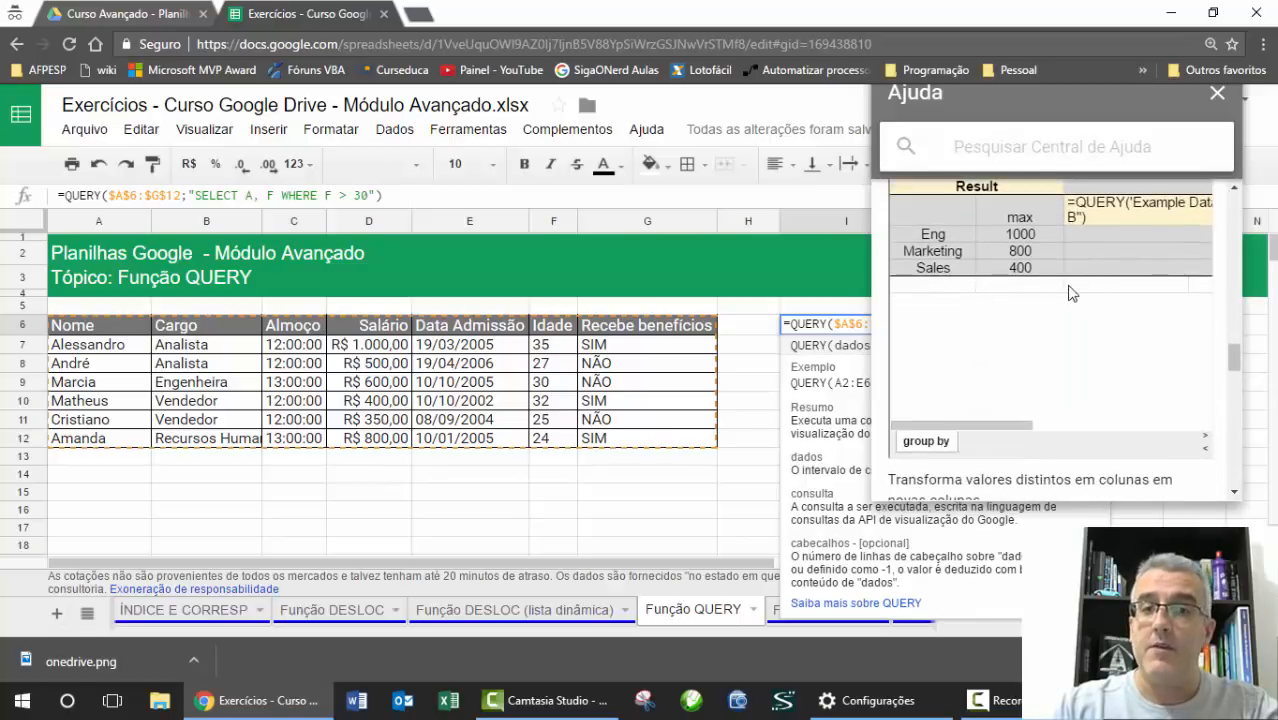
{"action": "scroll", "coordinate": [1076, 287], "scroll_direction": "down", "scroll_amount": 5}
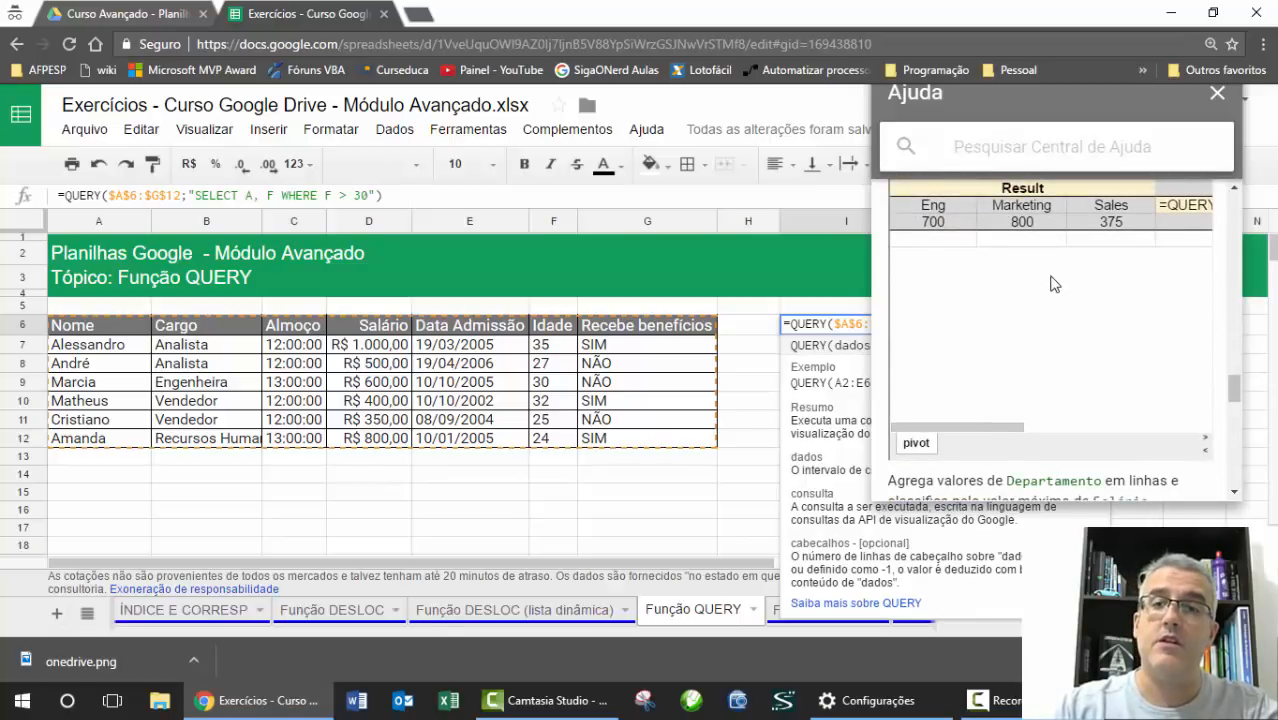
{"action": "scroll", "coordinate": [1053, 284], "scroll_direction": "down", "scroll_amount": 4}
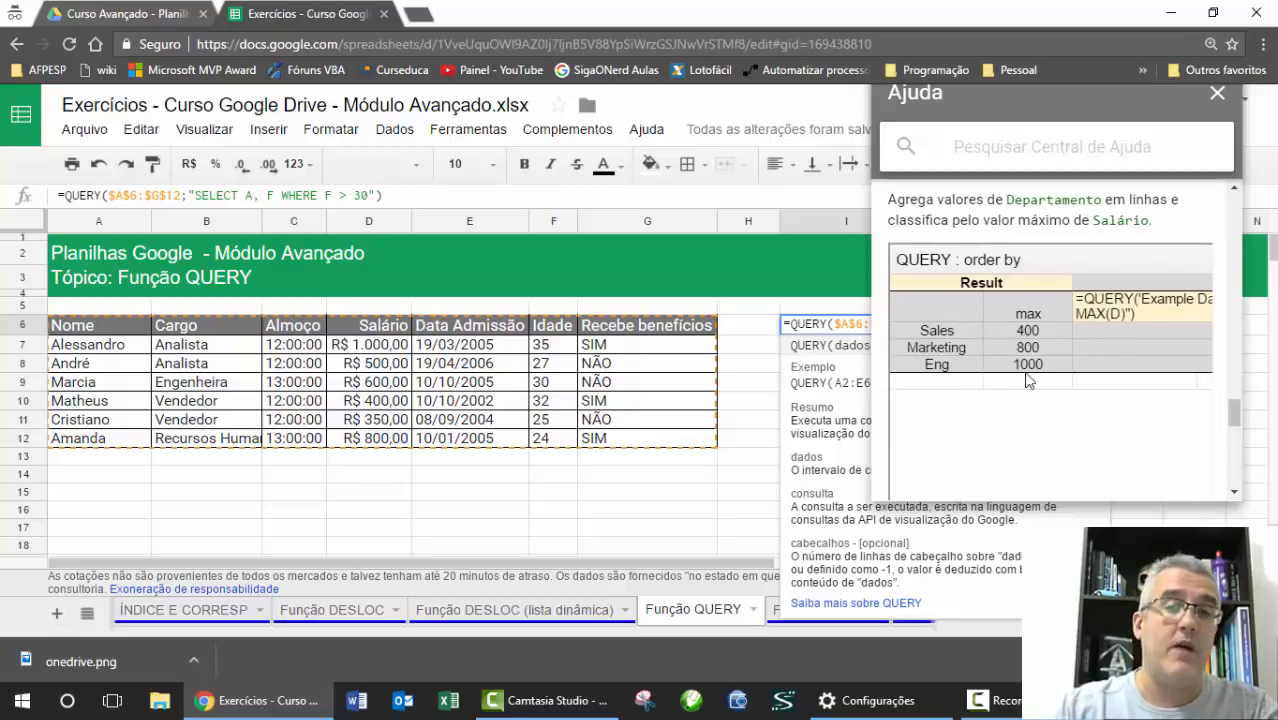
{"action": "scroll", "coordinate": [1060, 344], "scroll_direction": "down", "scroll_amount": 4}
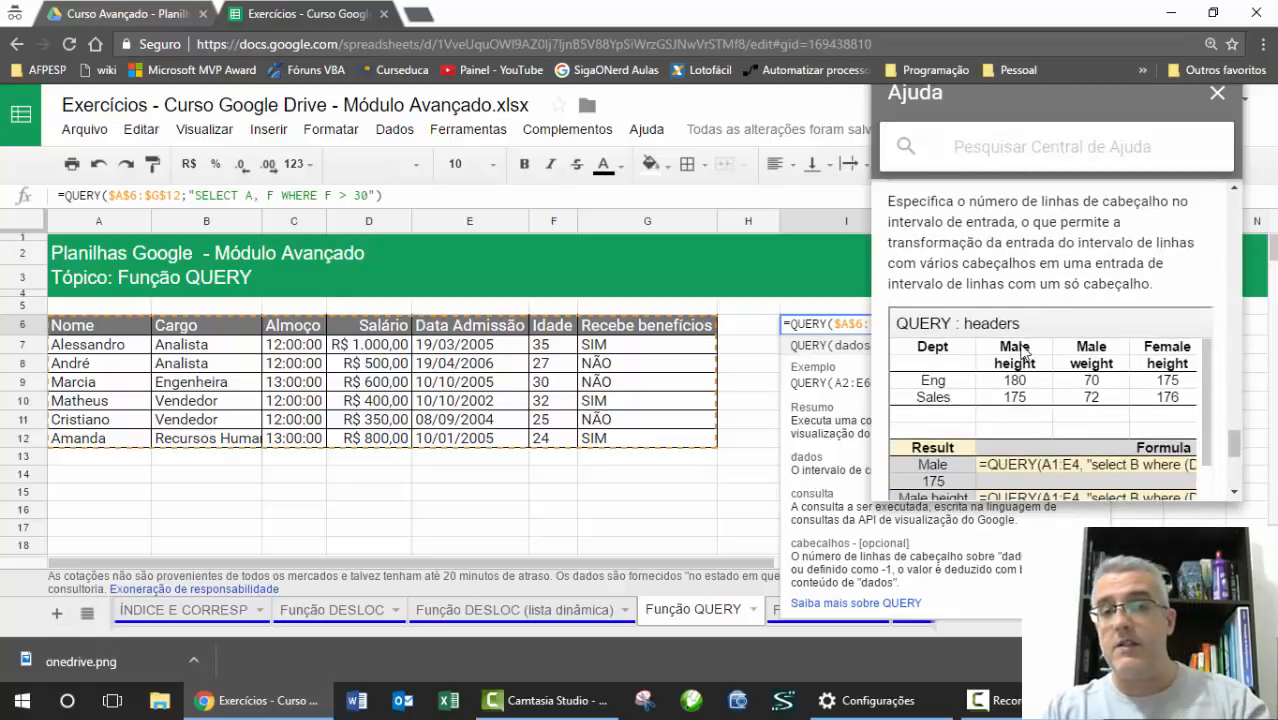
Close the help article, change the I6 query to SELECT A, MAX(D) without the WHERE condition, and commit it.
{"action": "left_click", "coordinate": [1217, 93]}
{"action": "key", "text": "Escape"}
{"action": "key", "text": "F2"}
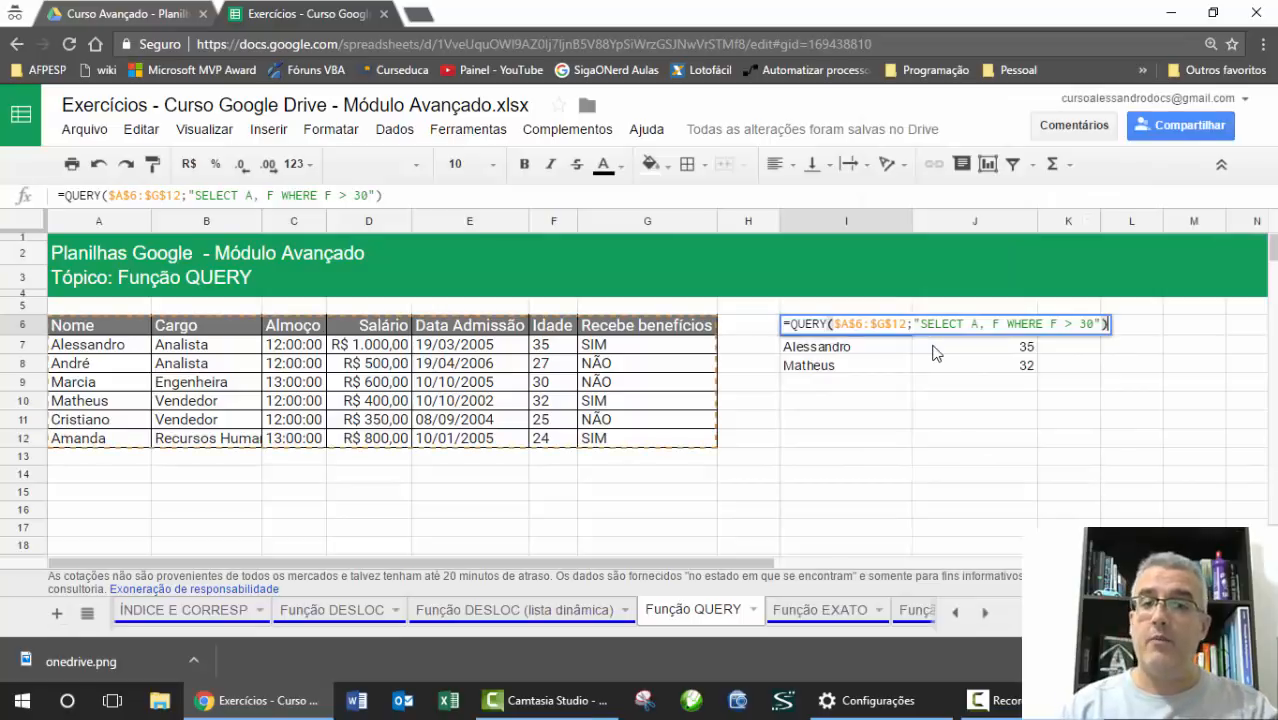
{"action": "key", "text": "Left"}
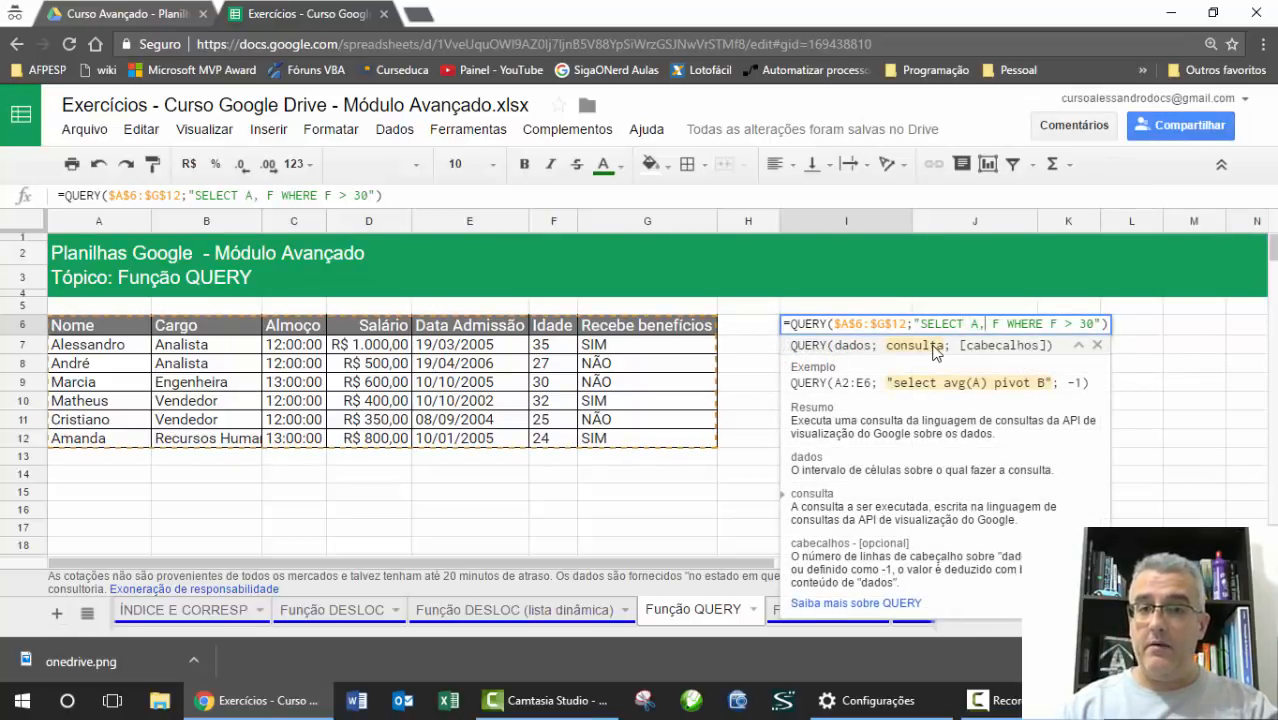
{"action": "type", "text": "MAX(D)"}
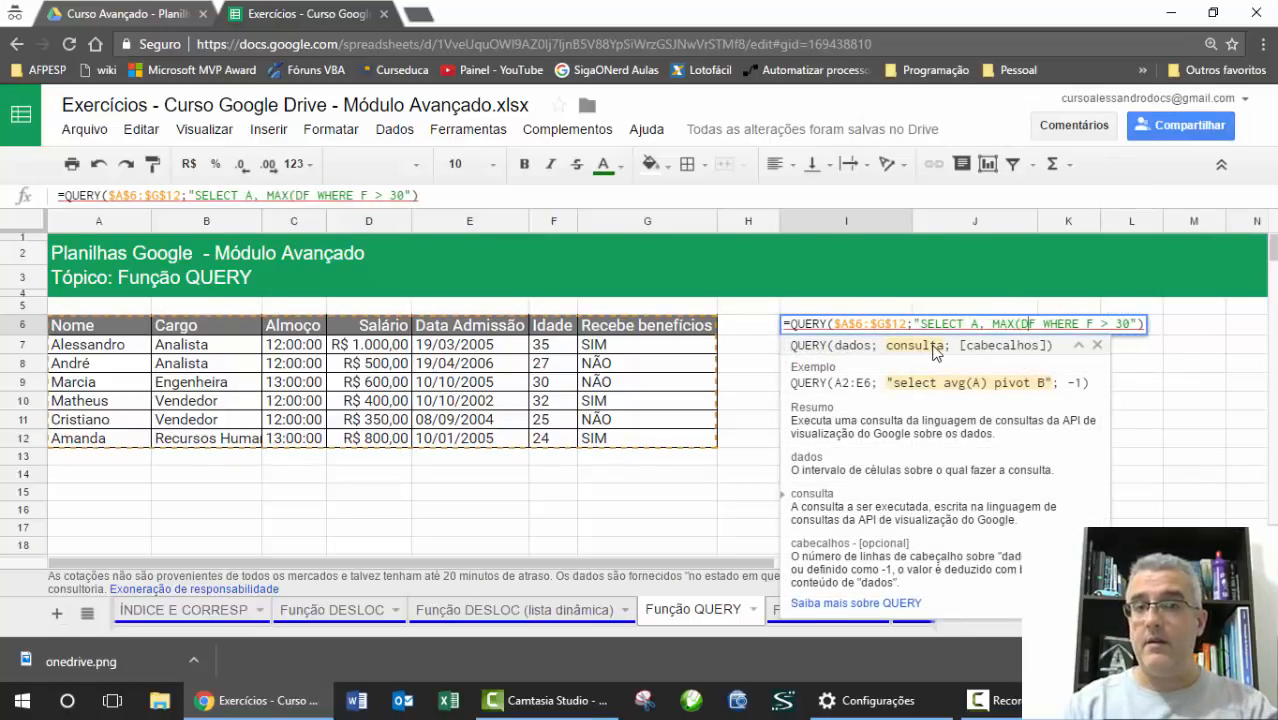
{"action": "key", "text": "Delete"}
{"action": "key", "text": "shift+End"}
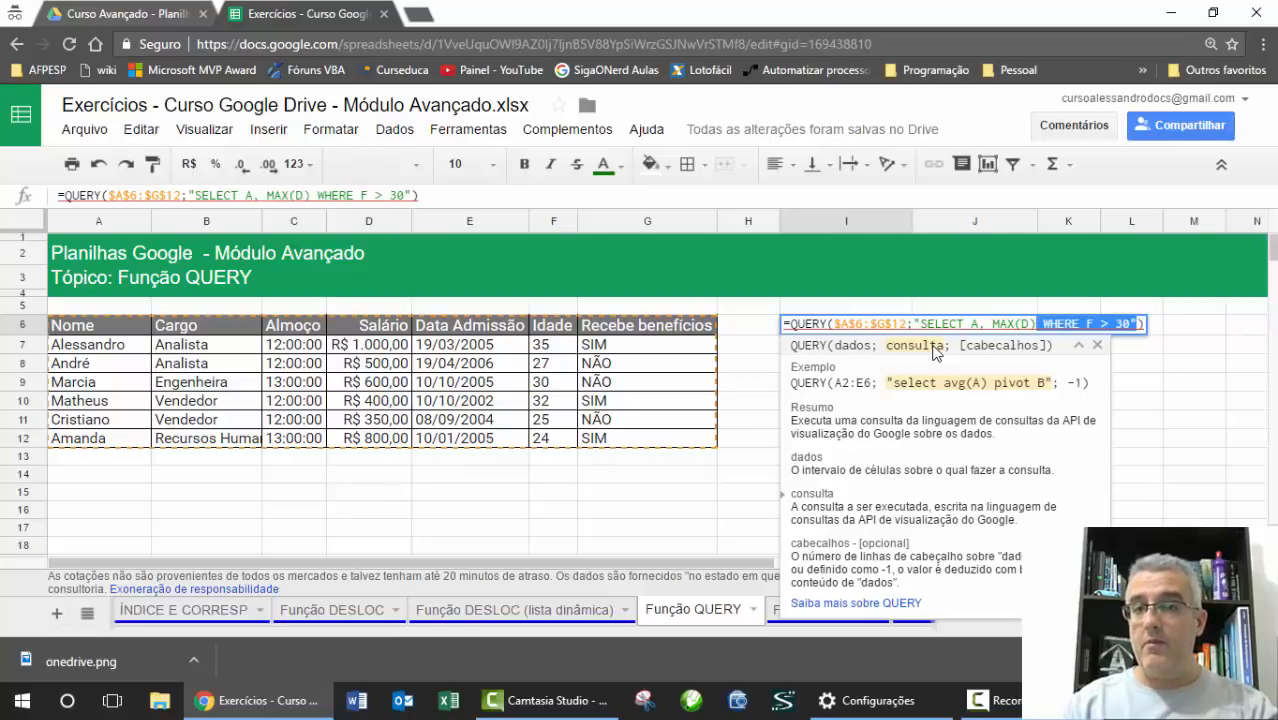
{"action": "key", "text": "Delete"}
{"action": "key", "text": "Return"}
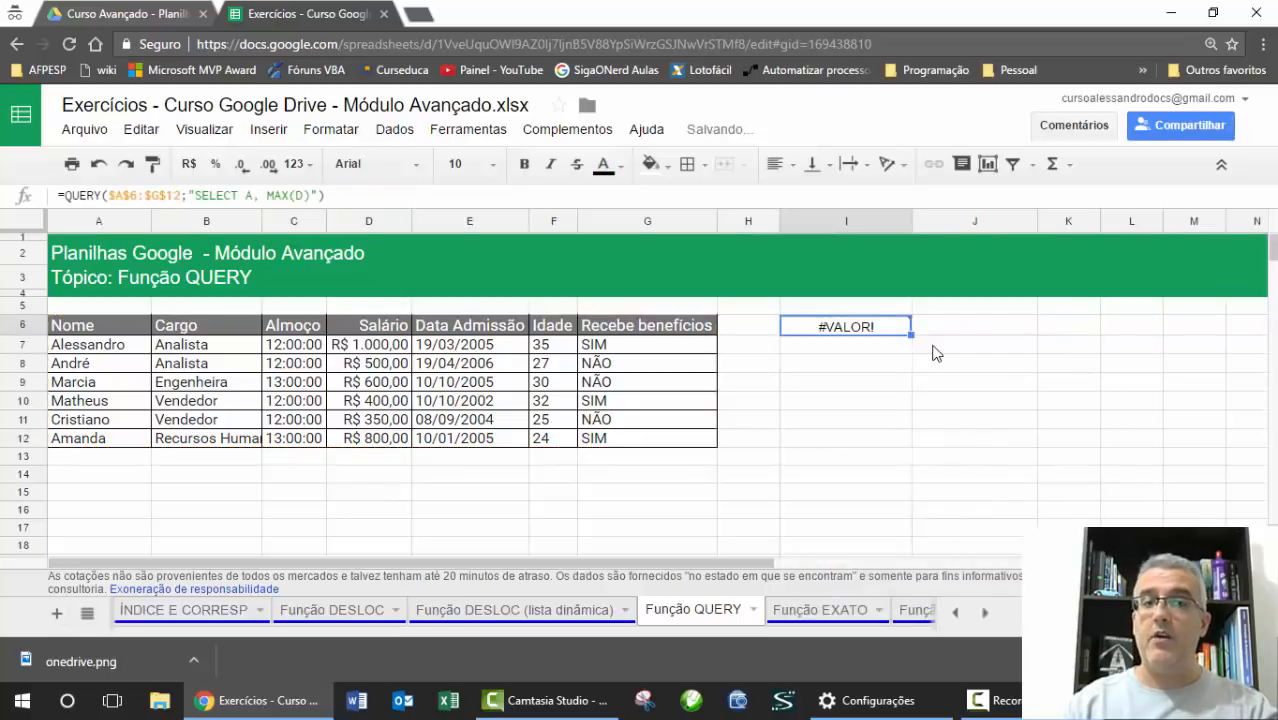
Add GROUP BY A after MAX(D) in the I6 query and commit the formula.
{"action": "key", "text": "F2"}
{"action": "key", "text": "Left"}
{"action": "key", "text": "Left"}
{"action": "key", "text": "Left"}
{"action": "key", "text": "Left"}
{"action": "key", "text": "Left"}
{"action": "key", "text": "Left"}
{"action": "key", "text": "Left"}
{"action": "key", "text": "Left"}
{"action": "key", "text": "Left"}
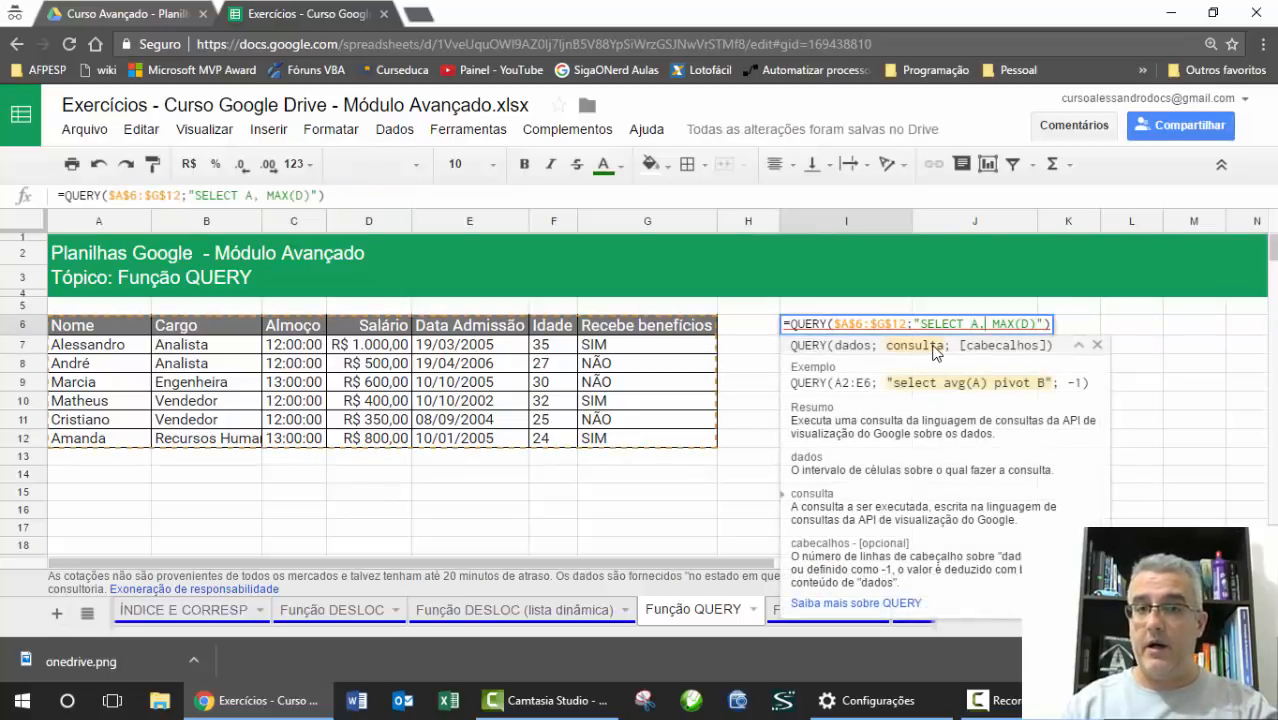
{"action": "type", "text": "GROU"}
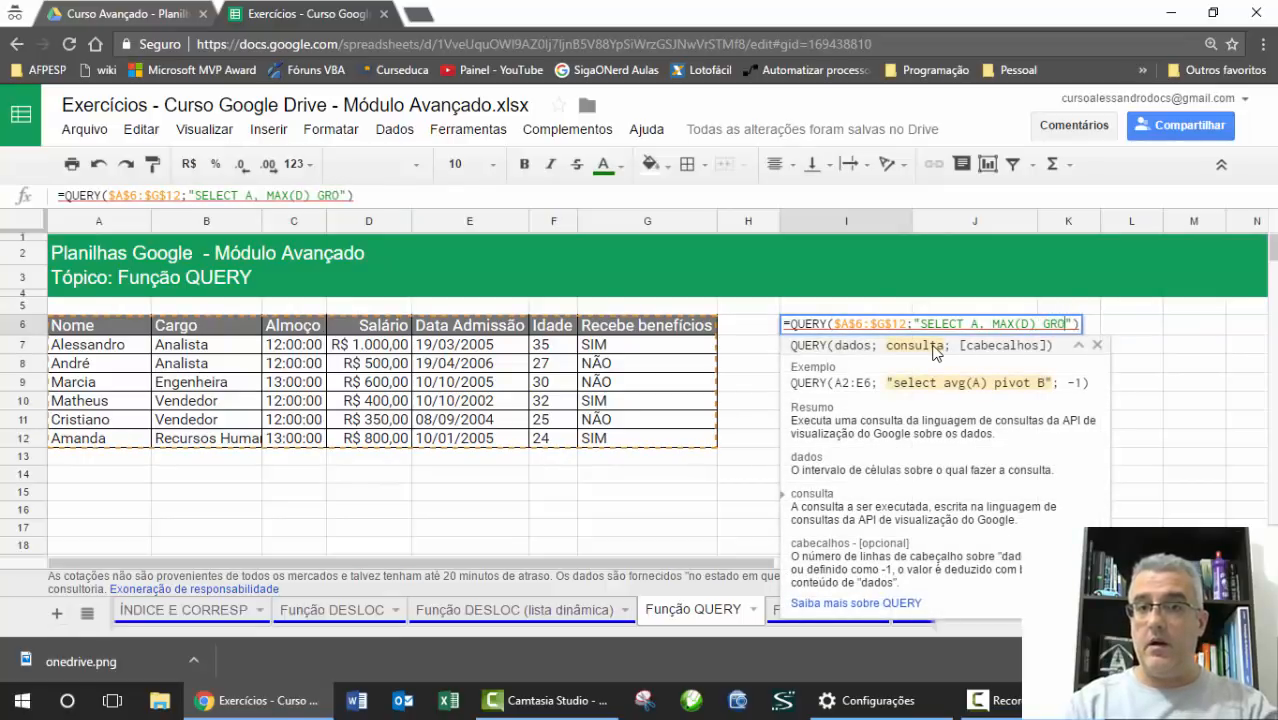
{"action": "type", "text": "P BY "}
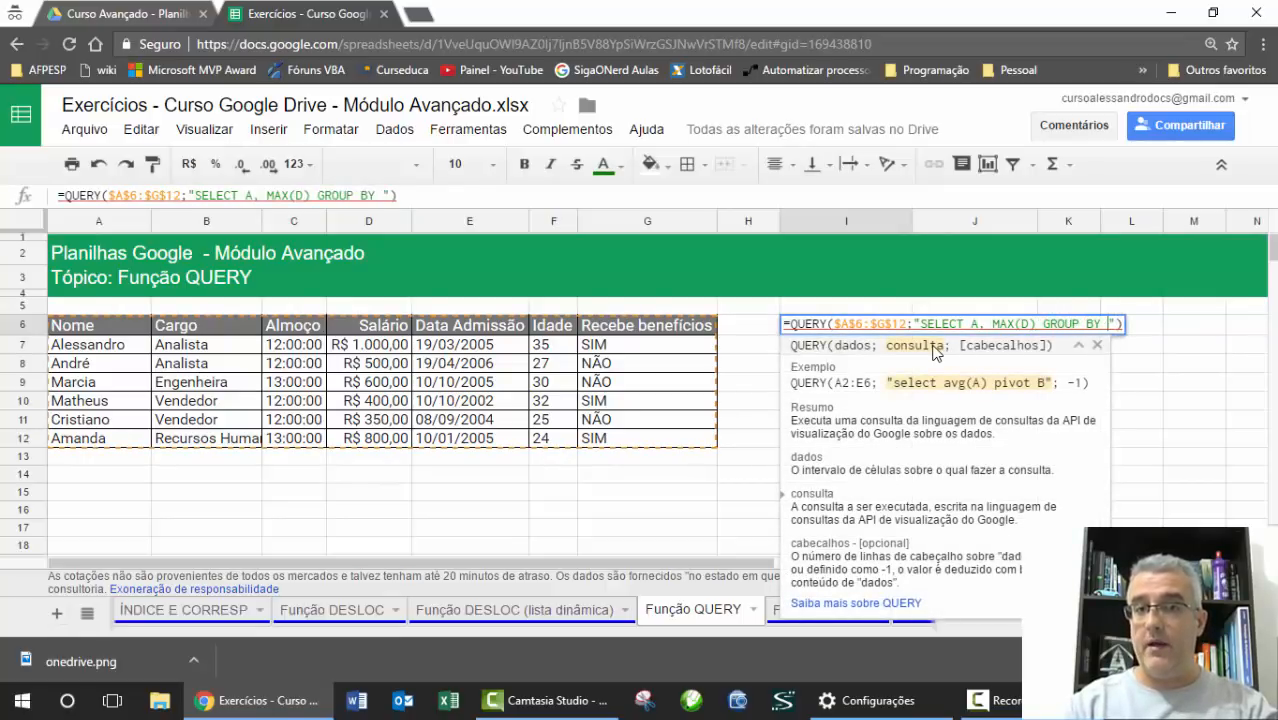
{"action": "type", "text": "A"}
{"action": "key", "text": "Return"}
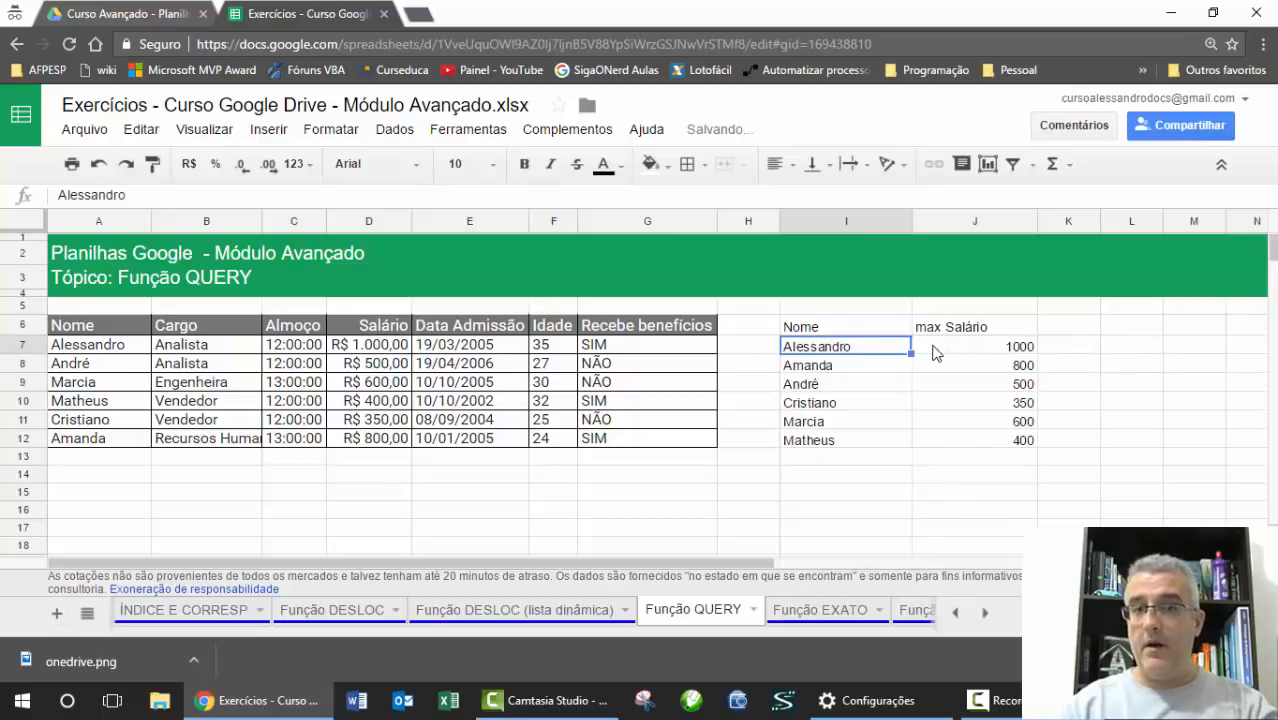
Replace MAX(D) with MIN(D) in the grouped I6 query.
{"action": "key", "text": "Up"}
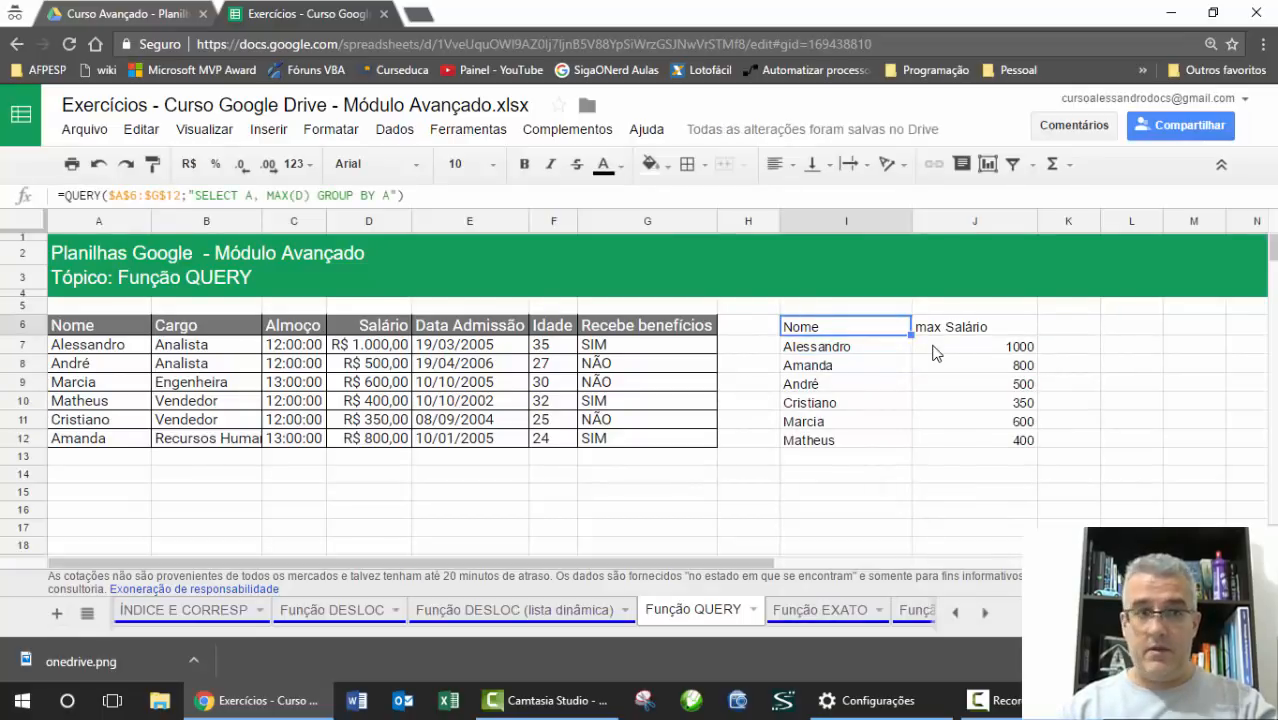
{"action": "key", "text": "F2"}
{"action": "key", "text": "Left"}
{"action": "key", "text": "Left"}
{"action": "key", "text": "Left"}
{"action": "key", "text": "Left"}
{"action": "key", "text": "Left"}
{"action": "key", "text": "Left"}
{"action": "key", "text": "Left"}
{"action": "key", "text": "Left"}
{"action": "key", "text": "Left"}
{"action": "key", "text": "Left"}
{"action": "key", "text": "Left"}
{"action": "key", "text": "Left"}
{"action": "key", "text": "Left"}
{"action": "key", "text": "Left"}
{"action": "key", "text": "Left"}
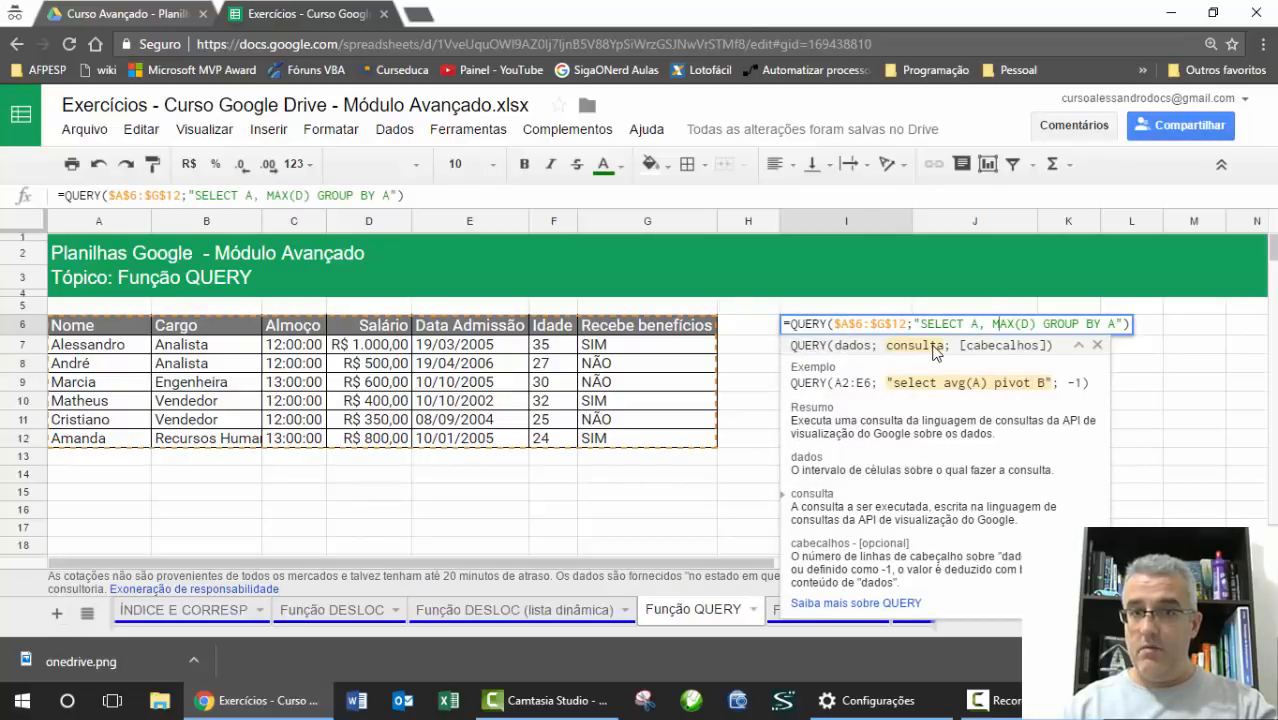
{"action": "key", "text": "BackSpace"}
{"action": "key", "text": "BackSpace"}
{"action": "key", "text": "BackSpace"}
{"action": "type", "text": "IN("}
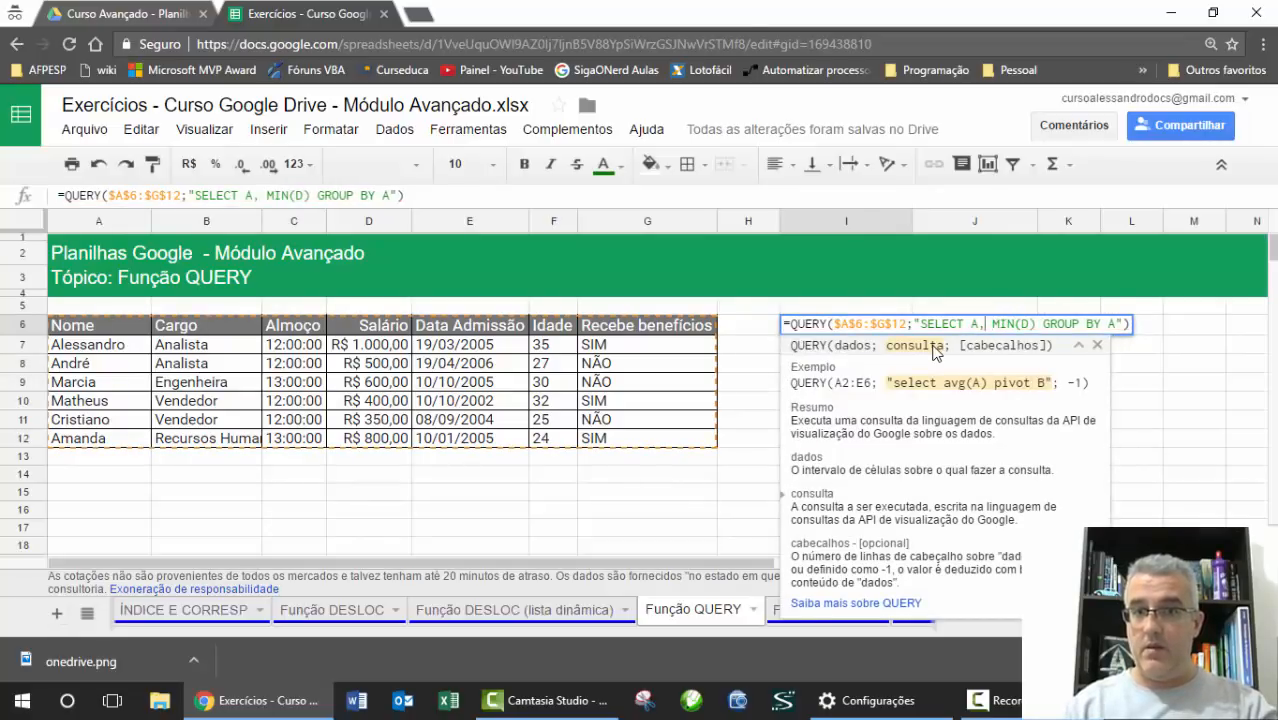
Remove column A from the SELECT list so the I6 query reads SELECT MIN(D) GROUP BY A, and commit it.
{"action": "key", "text": "Left"}
{"action": "key", "text": "Delete"}
{"action": "key", "text": "Delete"}
{"action": "key", "text": "Delete"}
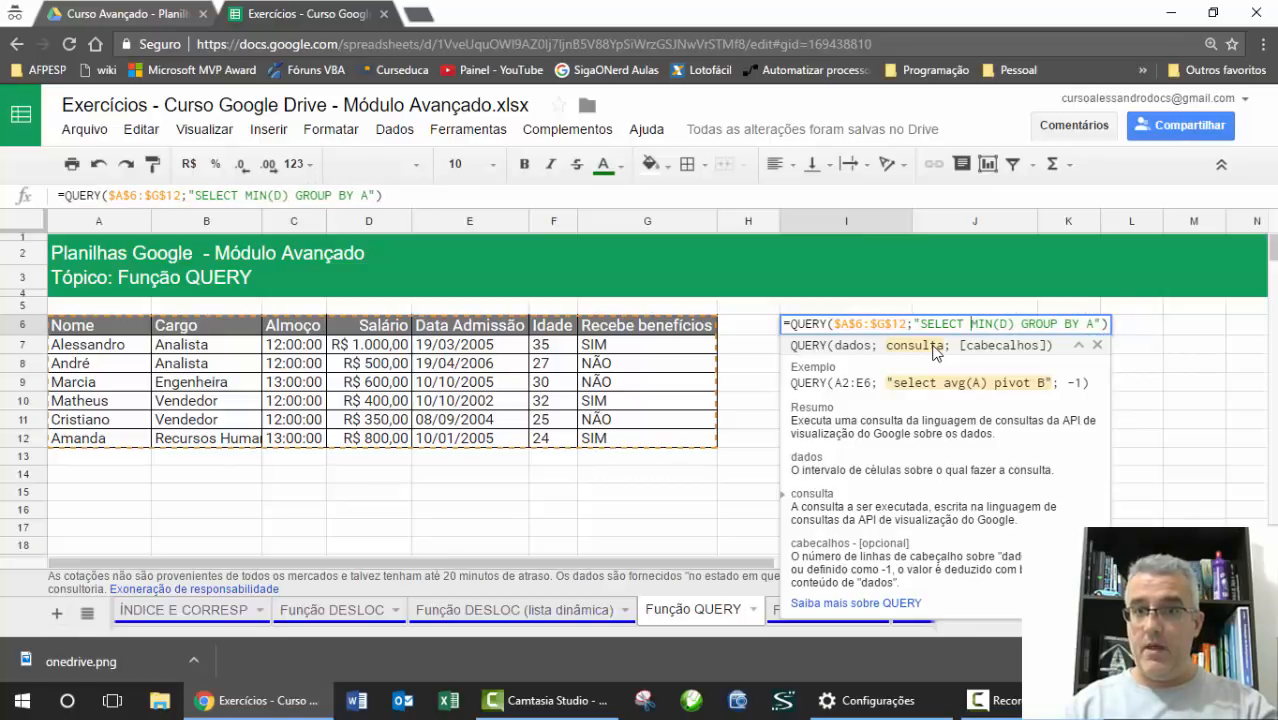
{"action": "key", "text": "Return"}
Reopen the I6 formula for editing and open the QUERY help article.
{"action": "key", "text": "Up"}
{"action": "key", "text": "Return"}
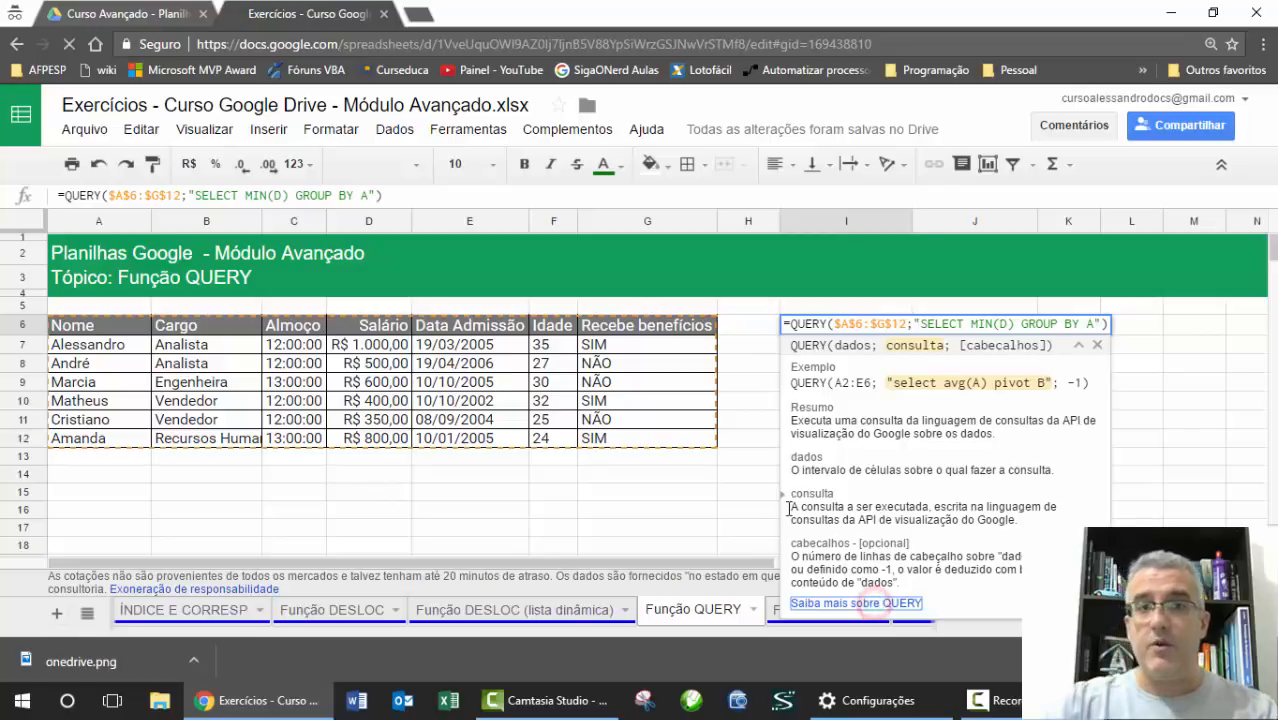
{"action": "left_click", "coordinate": [858, 603]}
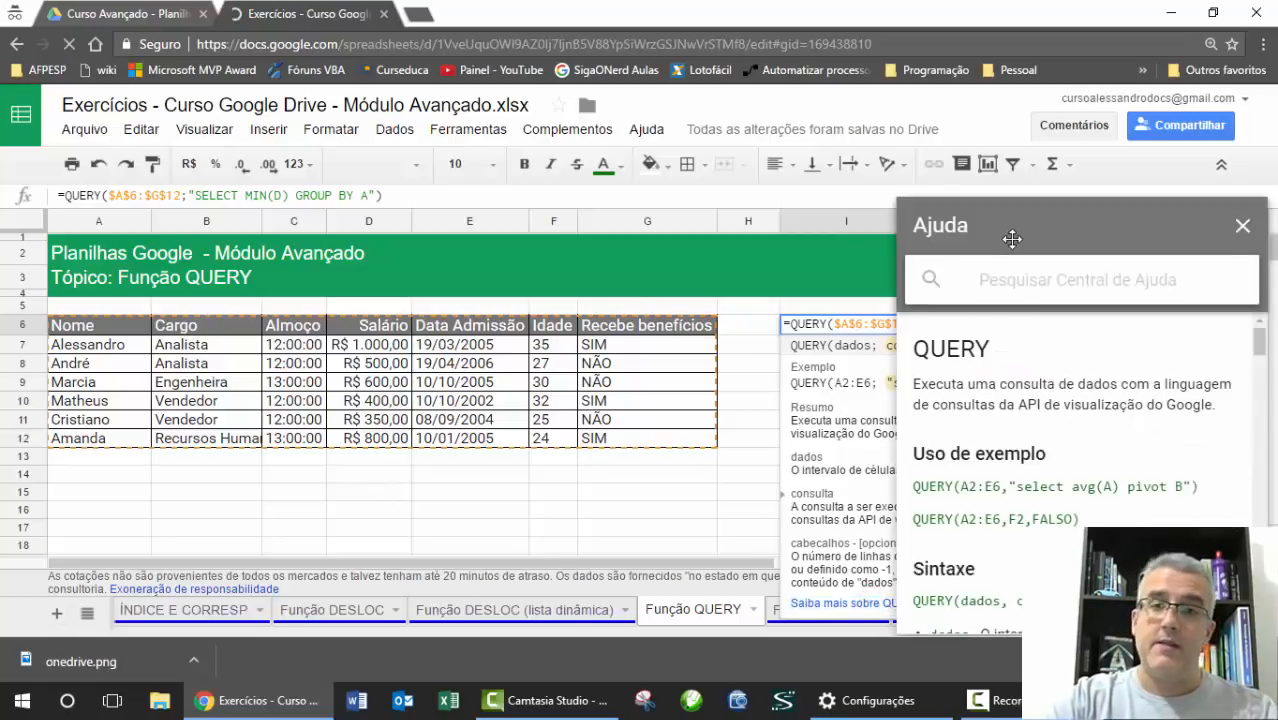
Examine the group by, pivot and order by examples in the QUERY help article, including the order by formula, and close the article.
{"action": "scroll", "coordinate": [1082, 371], "scroll_direction": "down", "scroll_amount": 5}
{"action": "scroll", "coordinate": [1082, 371], "scroll_direction": "down", "scroll_amount": 10}
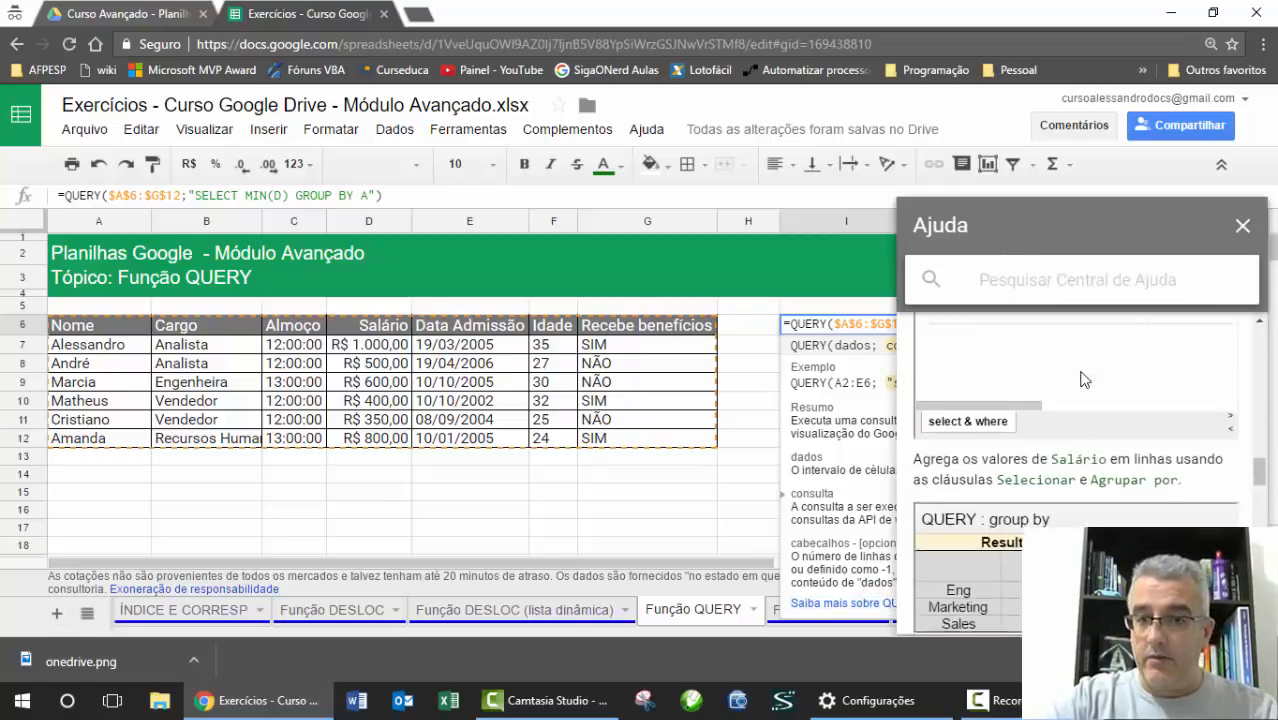
{"action": "scroll", "coordinate": [1089, 379], "scroll_direction": "down", "scroll_amount": 3}
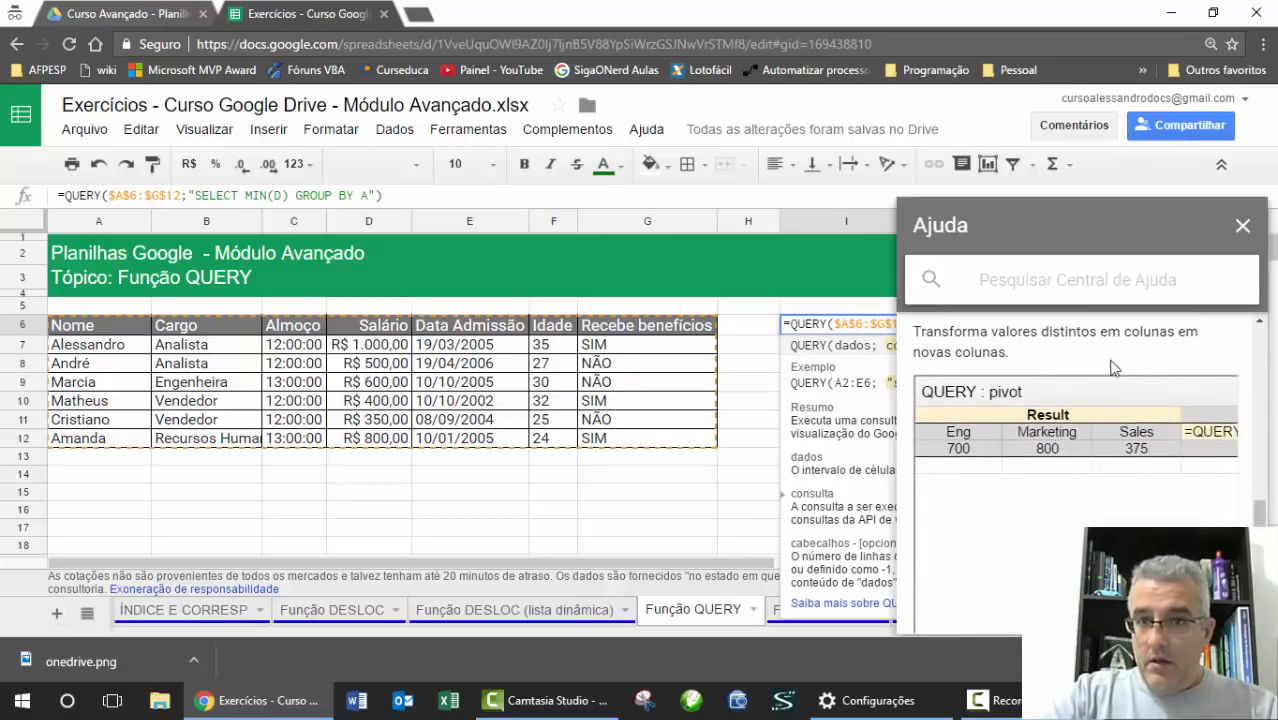
{"action": "scroll", "coordinate": [1000, 365], "scroll_direction": "up", "scroll_amount": 3}
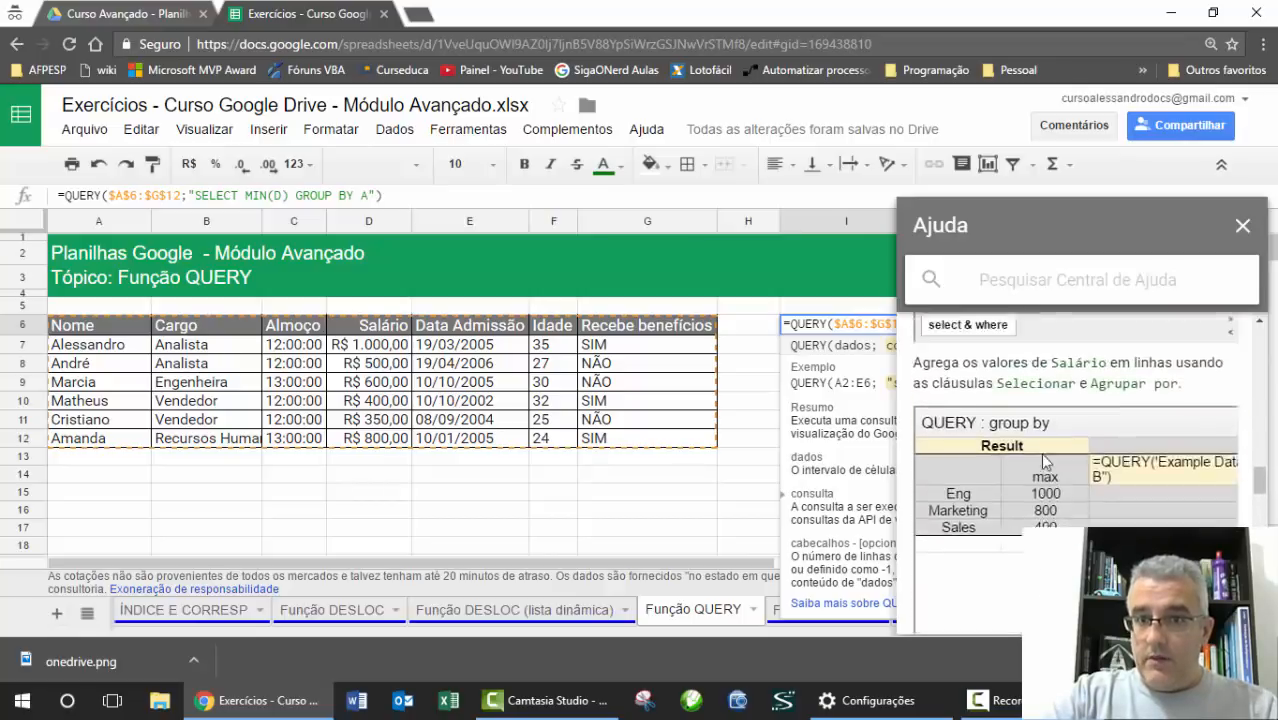
{"action": "scroll", "coordinate": [988, 437], "scroll_direction": "down", "scroll_amount": 5}
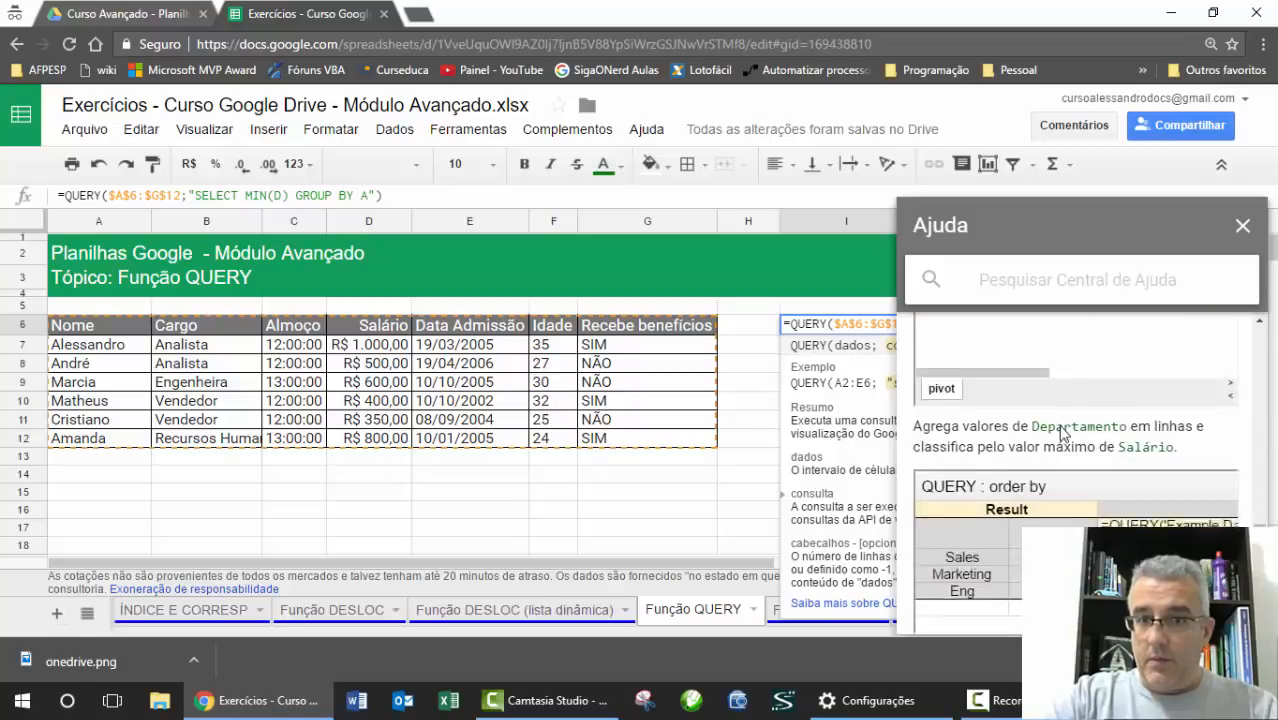
{"action": "scroll", "coordinate": [1088, 423], "scroll_direction": "up", "scroll_amount": 1}
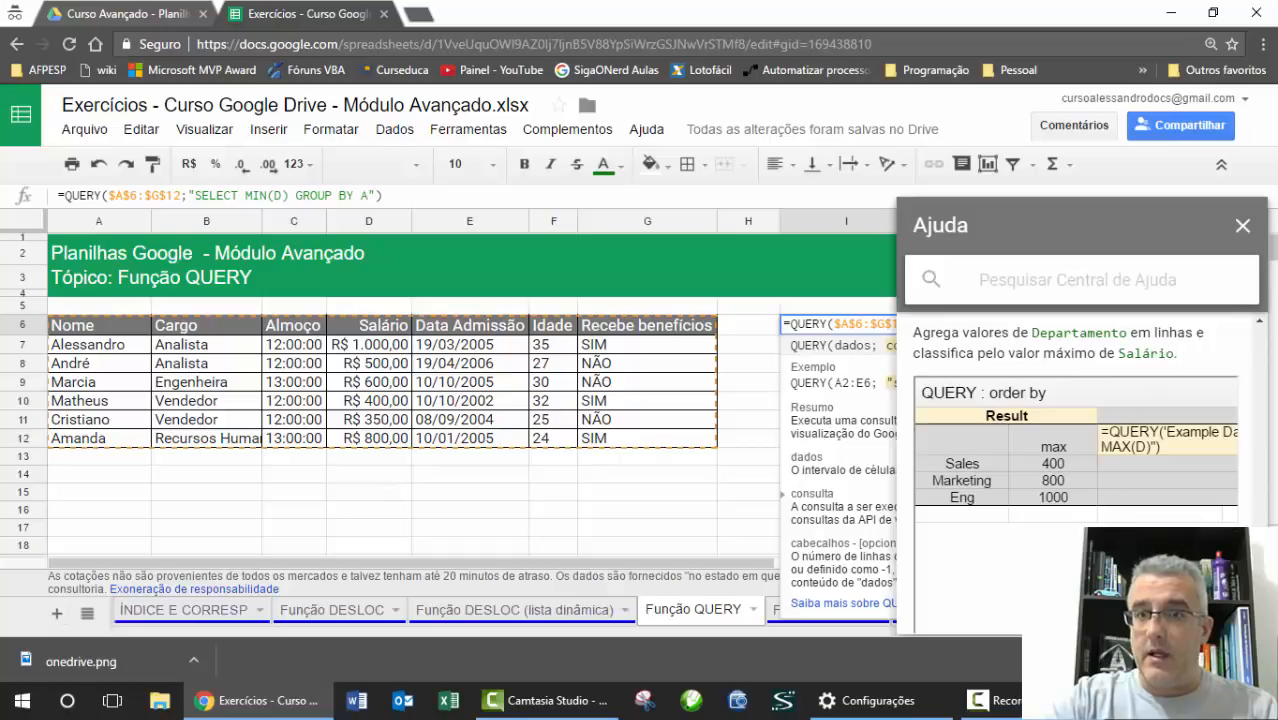
{"action": "left_click_drag", "start_coordinate": [1100, 215], "coordinate": [943, 135]}
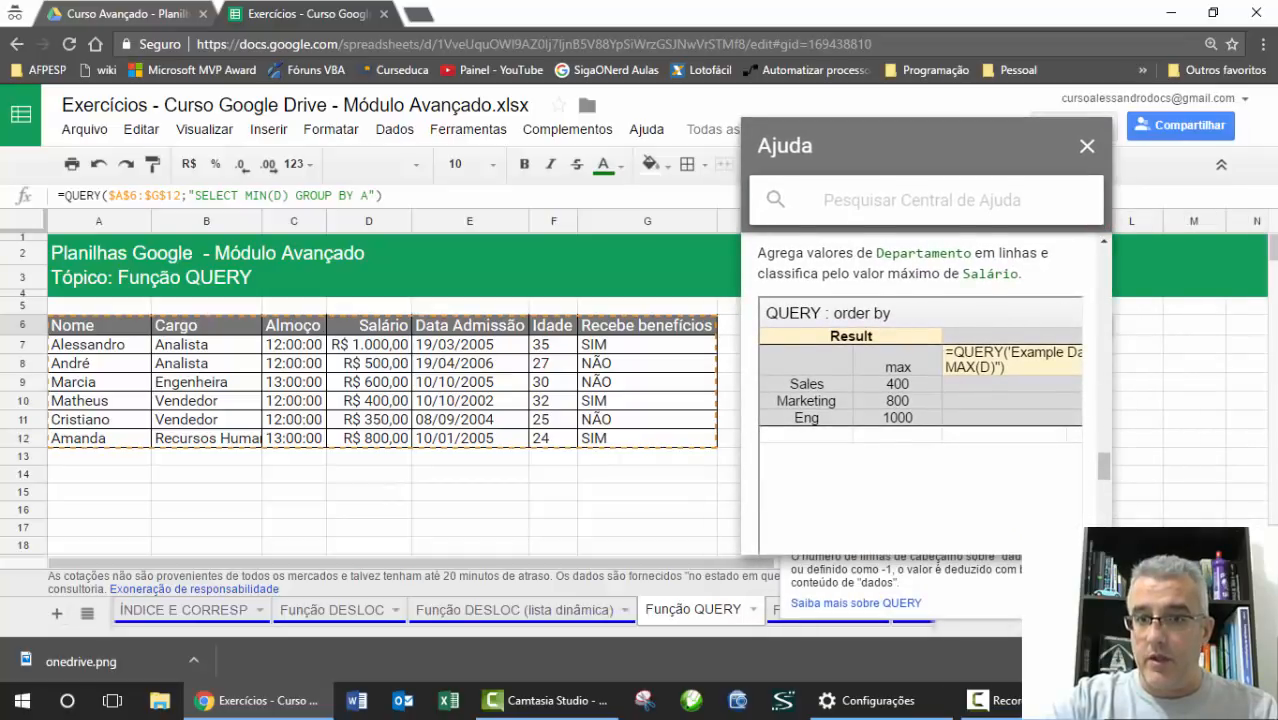
{"action": "scroll", "coordinate": [870, 480], "scroll_direction": "down", "scroll_amount": 2}
{"action": "left_click_drag", "start_coordinate": [870, 497], "coordinate": [976, 500]}
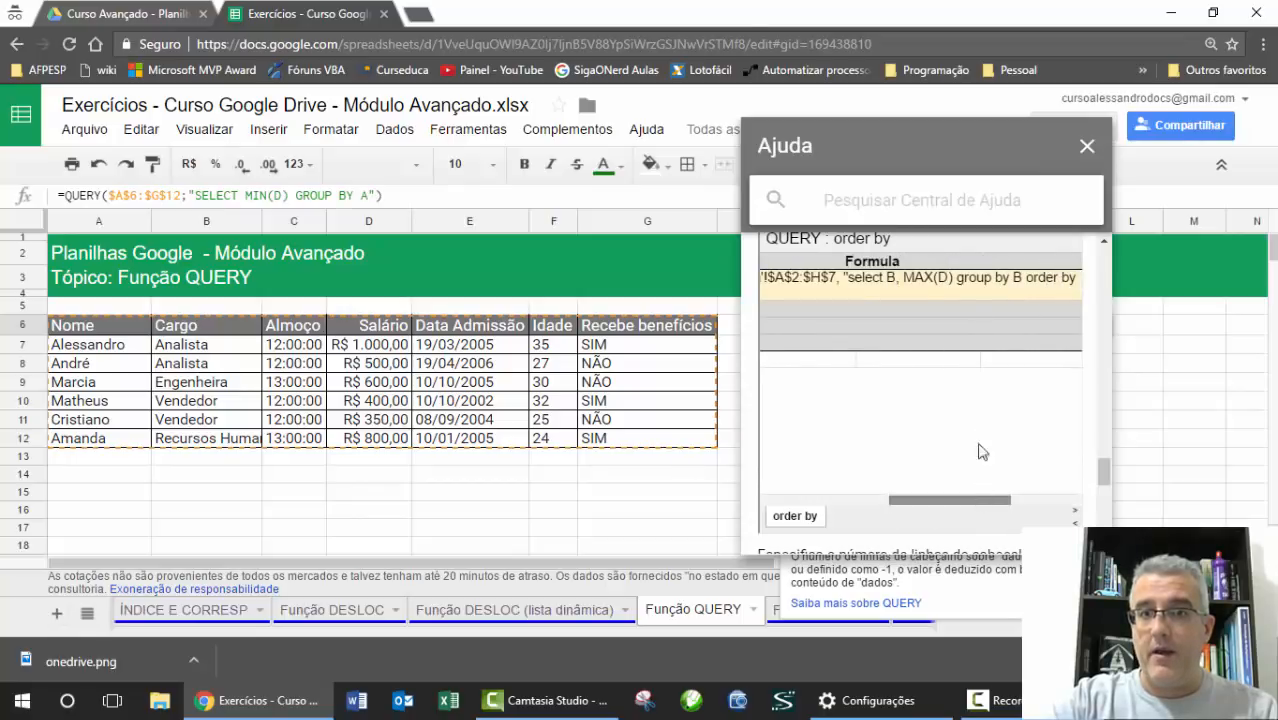
{"action": "left_click", "coordinate": [633, 406]}
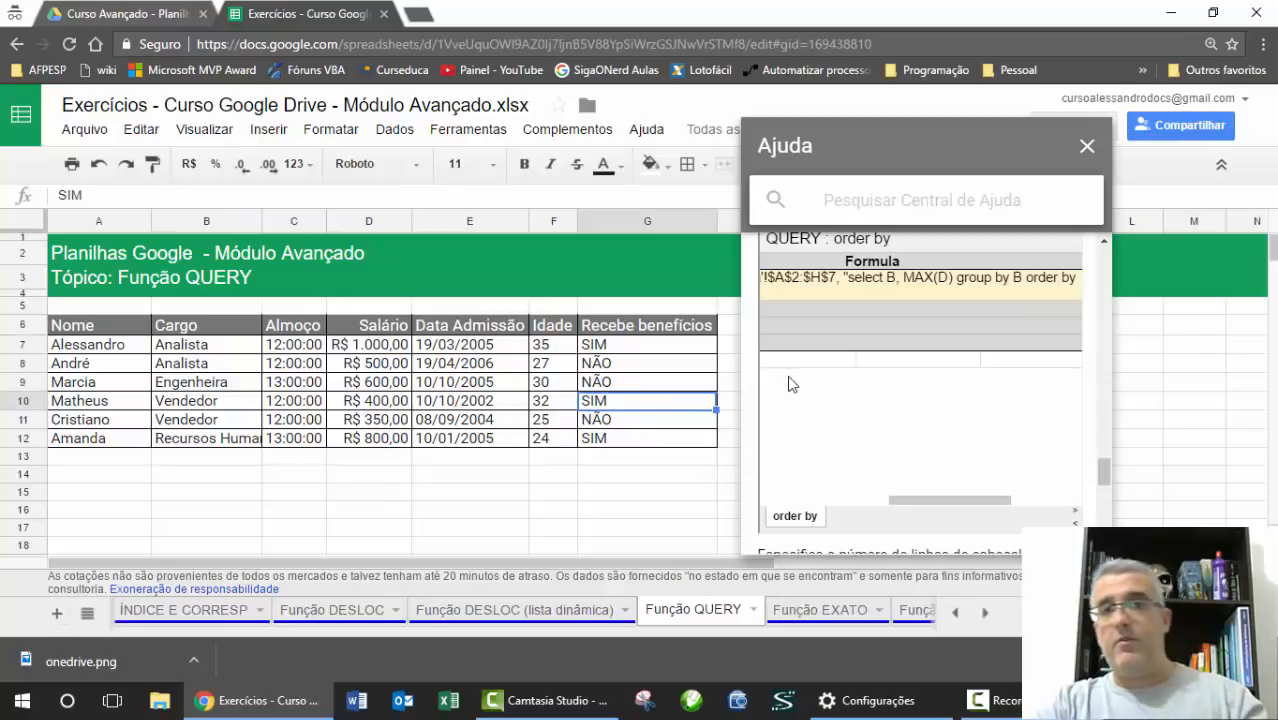
{"action": "left_click", "coordinate": [1087, 147]}
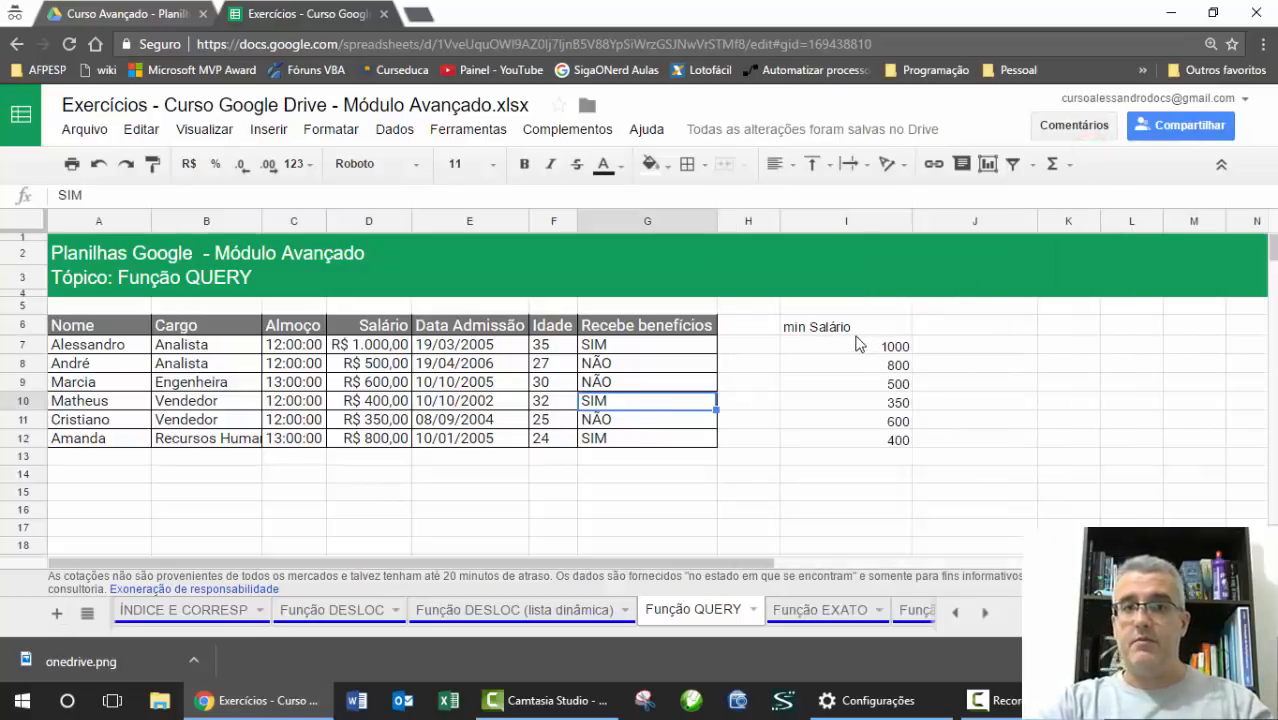
Replace MIN(D) with MAX(D) in the grouped I6 query.
{"action": "left_click", "coordinate": [857, 328]}
{"action": "double_click", "coordinate": [857, 328]}
{"action": "key", "text": "Left"}
{"action": "key", "text": "Left"}
{"action": "key", "text": "Left"}
{"action": "key", "text": "Left"}
{"action": "key", "text": "Left"}
{"action": "key", "text": "BackSpace"}
{"action": "key", "text": "BackSpace"}
{"action": "type", "text": "AX"}
{"action": "key", "text": "Right"}
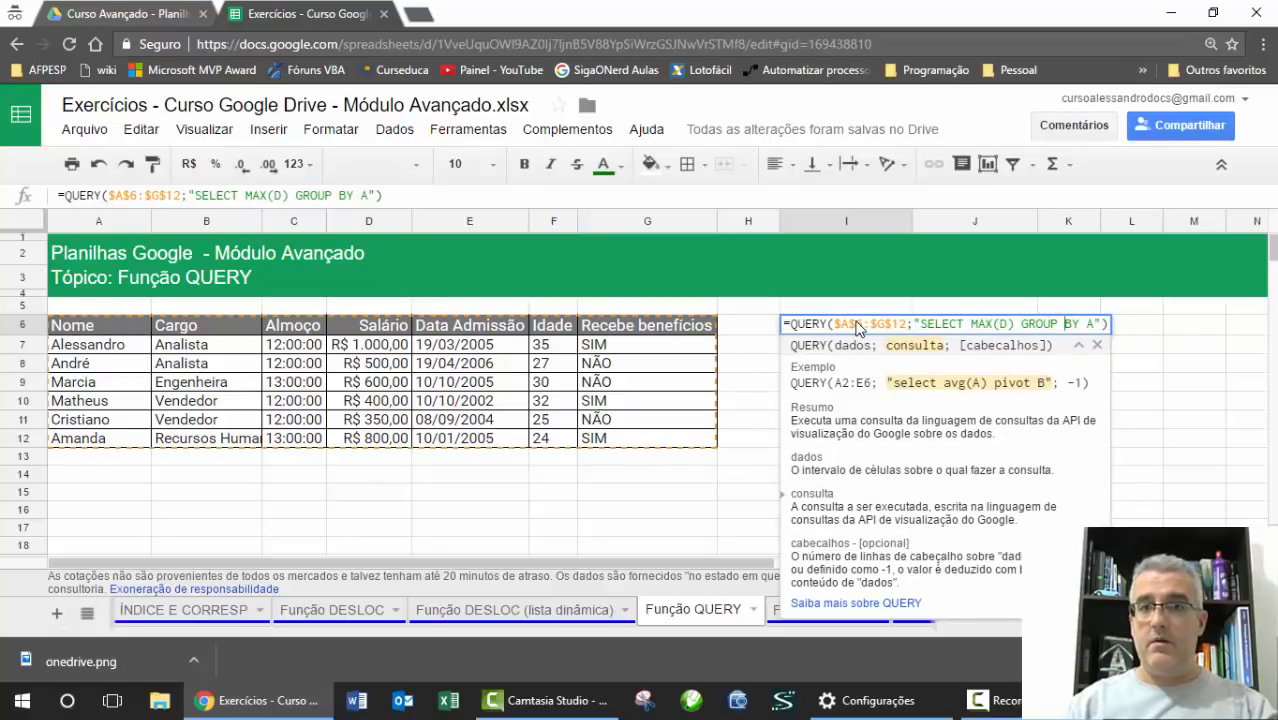
Add column A to the SELECT list so the I6 query reads SELECT A, MAX(D) GROUP BY A, and commit it.
{"action": "type", "text": "A,"}
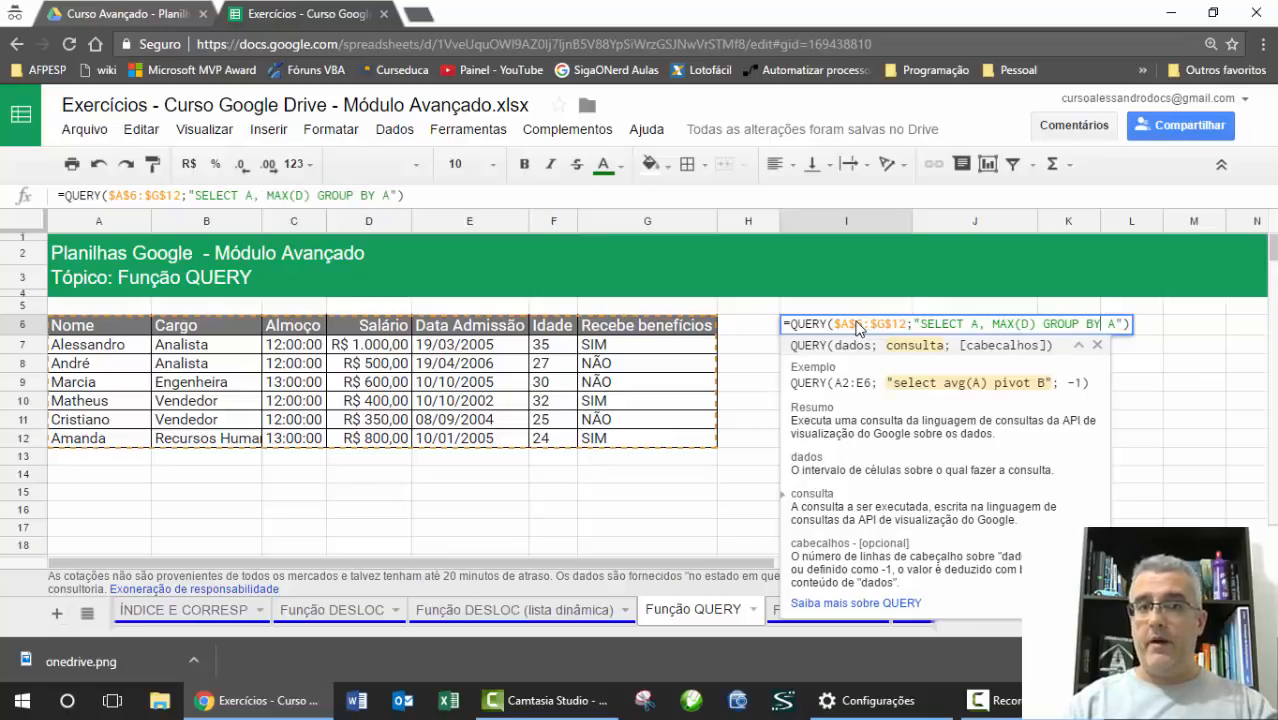
{"action": "key", "text": "Return"}
{"action": "left_click", "coordinate": [857, 328]}
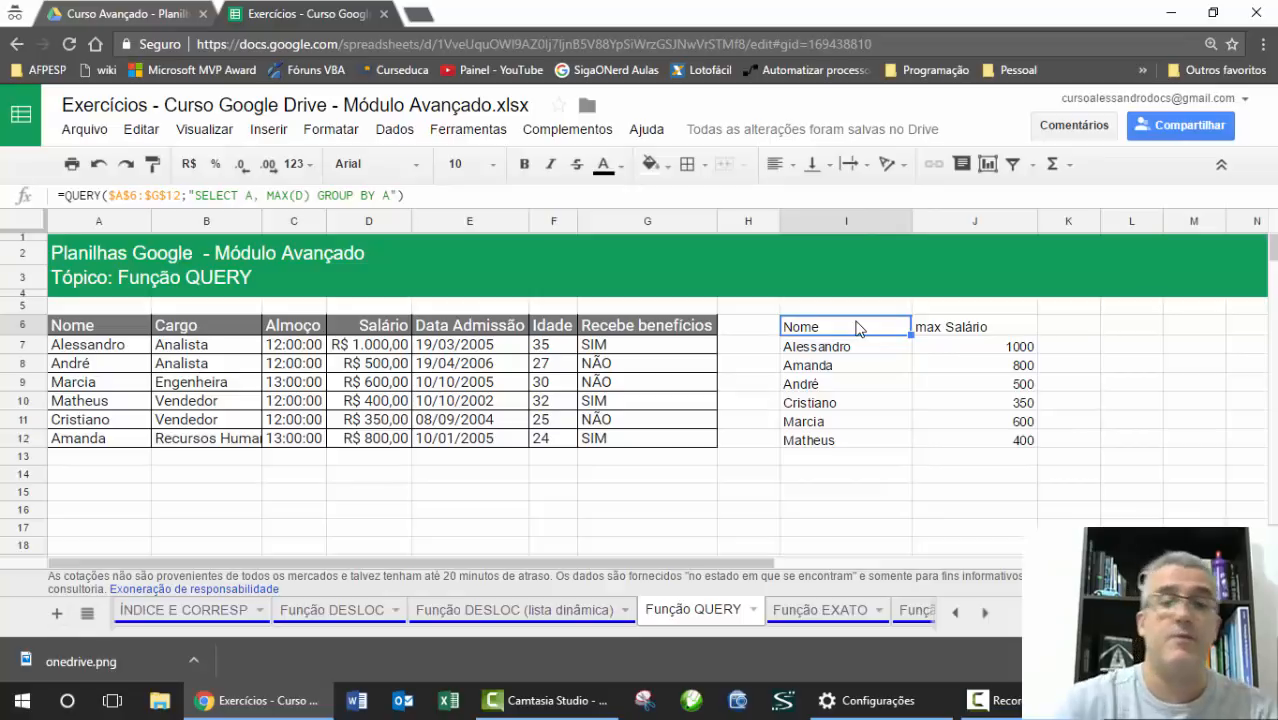
Replace the employee name in A11 with the same name as in A7.
{"action": "left_click", "coordinate": [100, 420]}
{"action": "type", "text": "aLESSANDRO"}
{"action": "key", "text": "Escape"}
{"action": "type", "text": "Alessan"}
{"action": "key", "text": "Tab"}
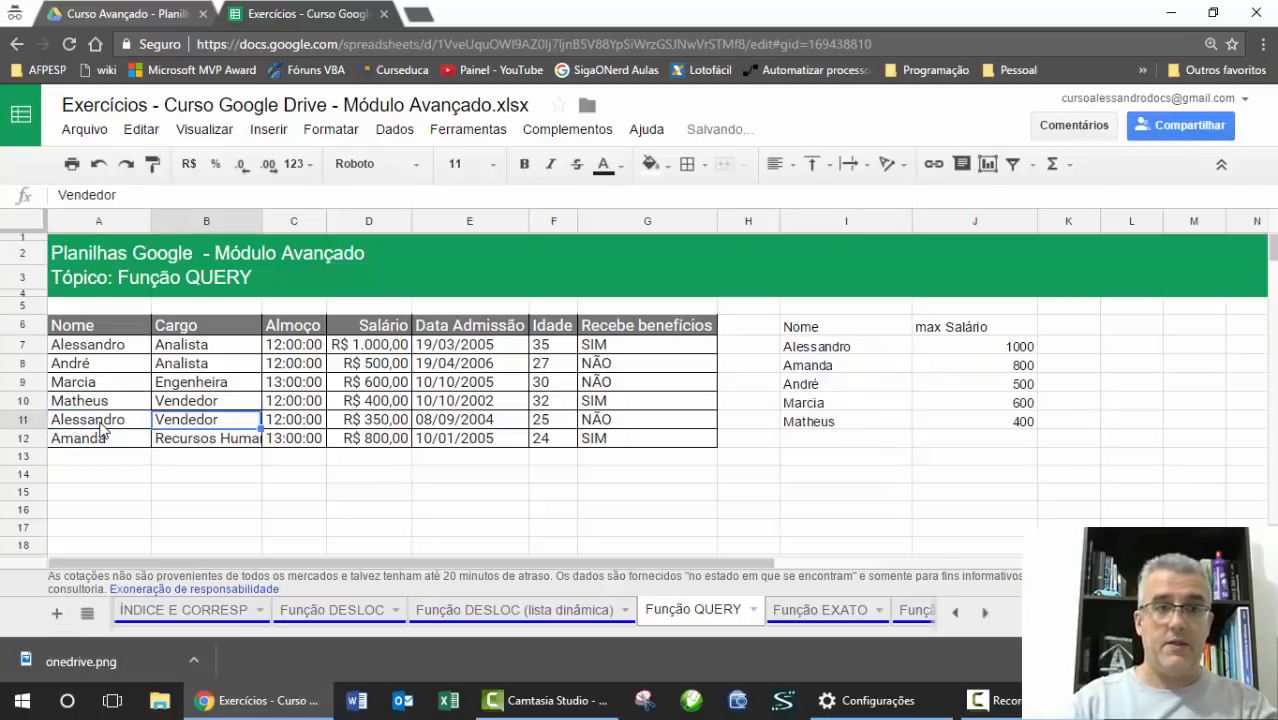
Set the Cargo in row 11 to Analista and the Salário in that row to 5000.
{"action": "type", "text": "Analista"}
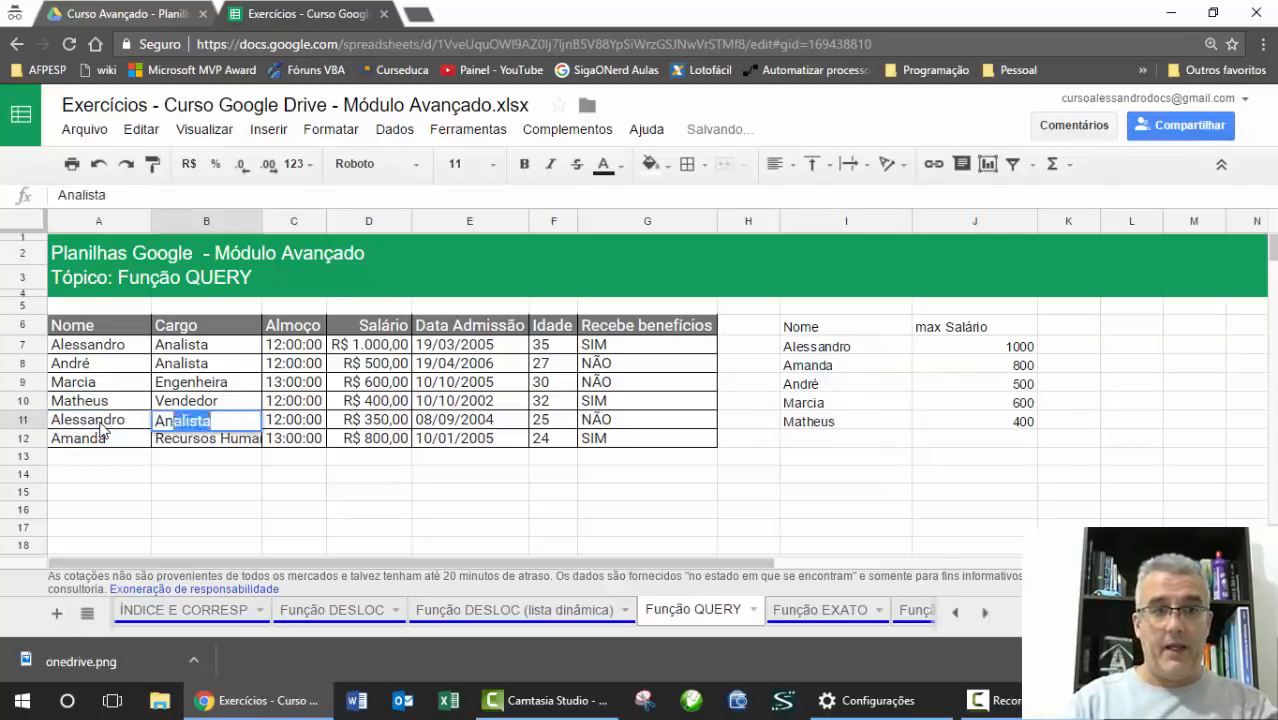
{"action": "key", "text": "Tab"}
{"action": "key", "text": "Tab"}
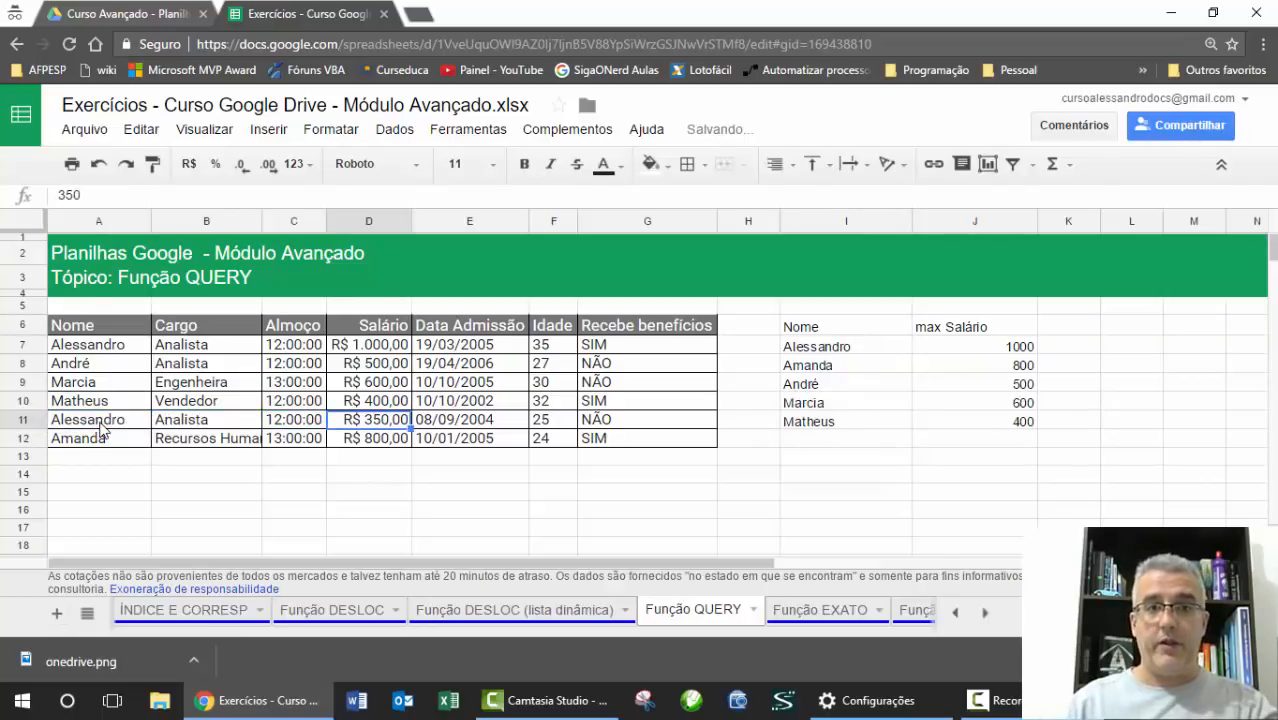
{"action": "type", "text": "5000"}
{"action": "key", "text": "Return"}
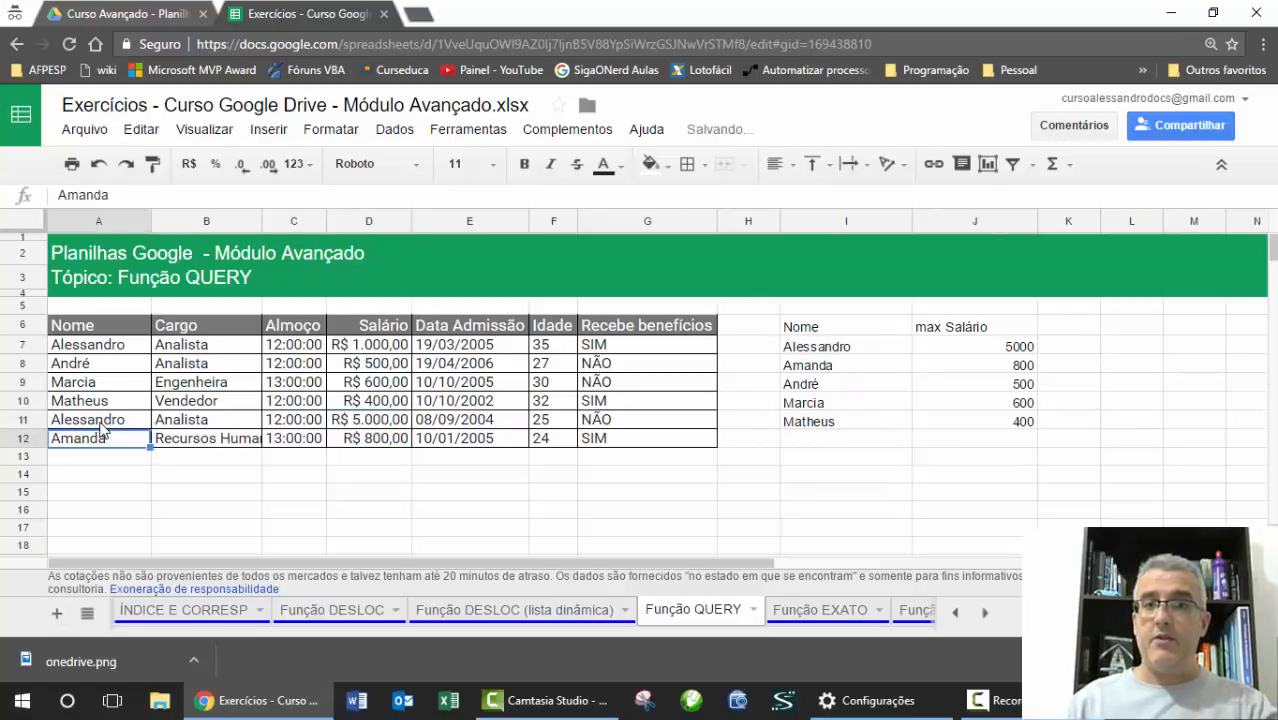
{"action": "left_click", "coordinate": [983, 346]}
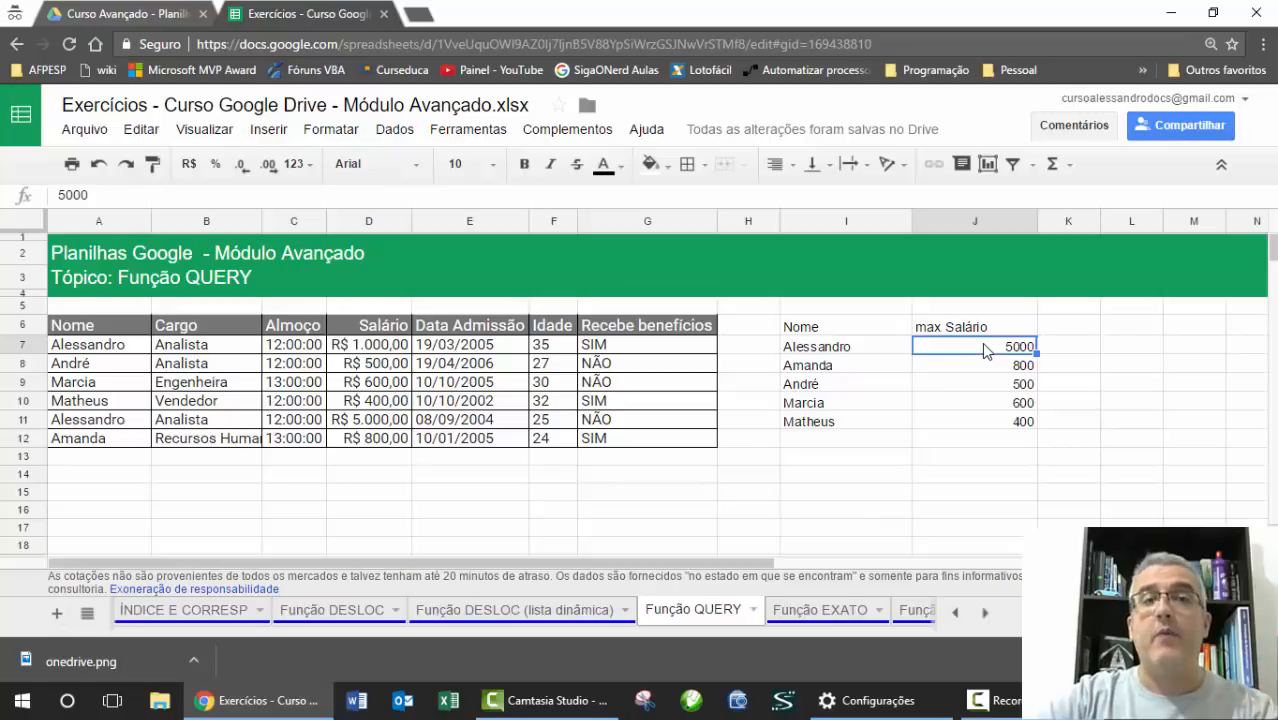
{"action": "left_click", "coordinate": [955, 330]}
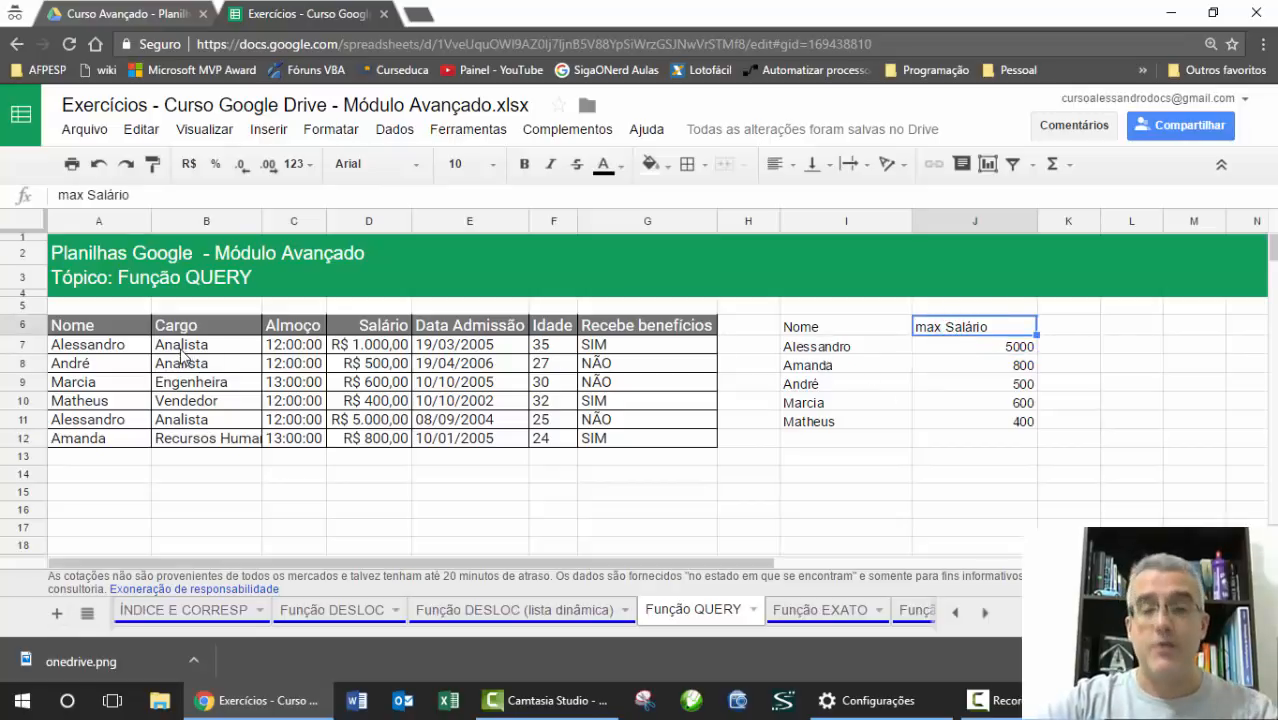
{"action": "left_click", "coordinate": [415, 401]}
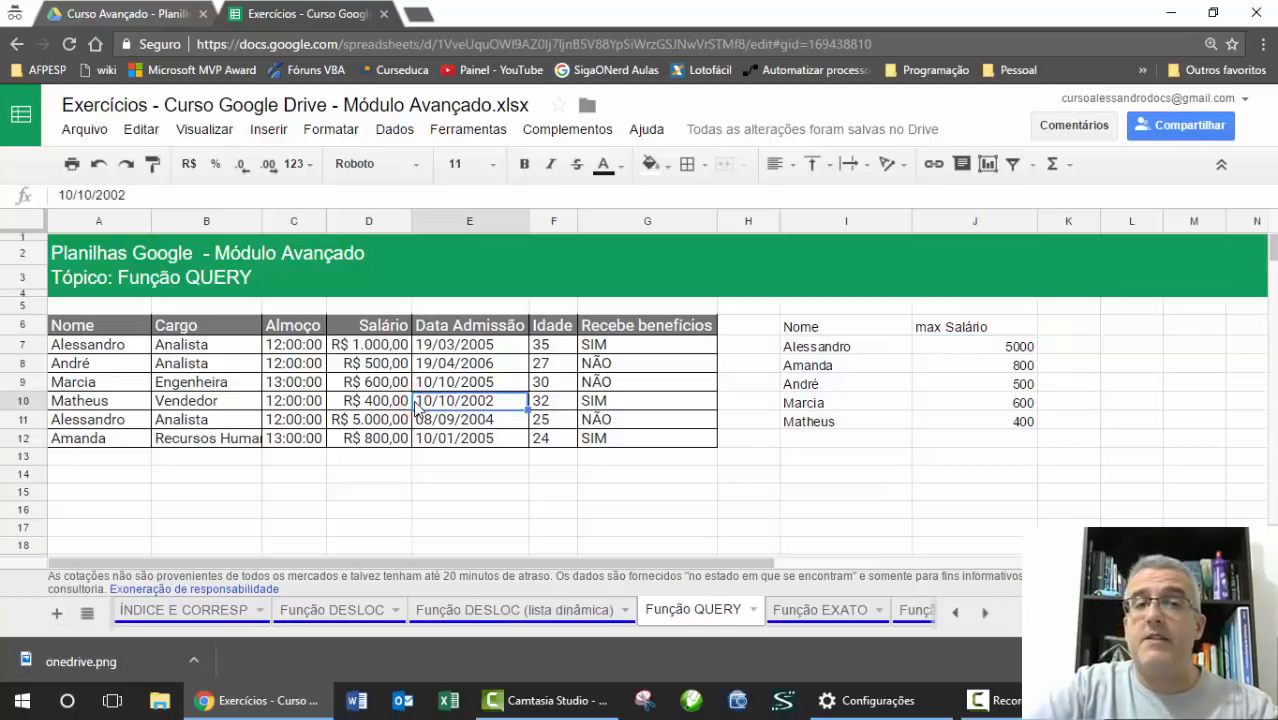
{"action": "left_click", "coordinate": [907, 345]}
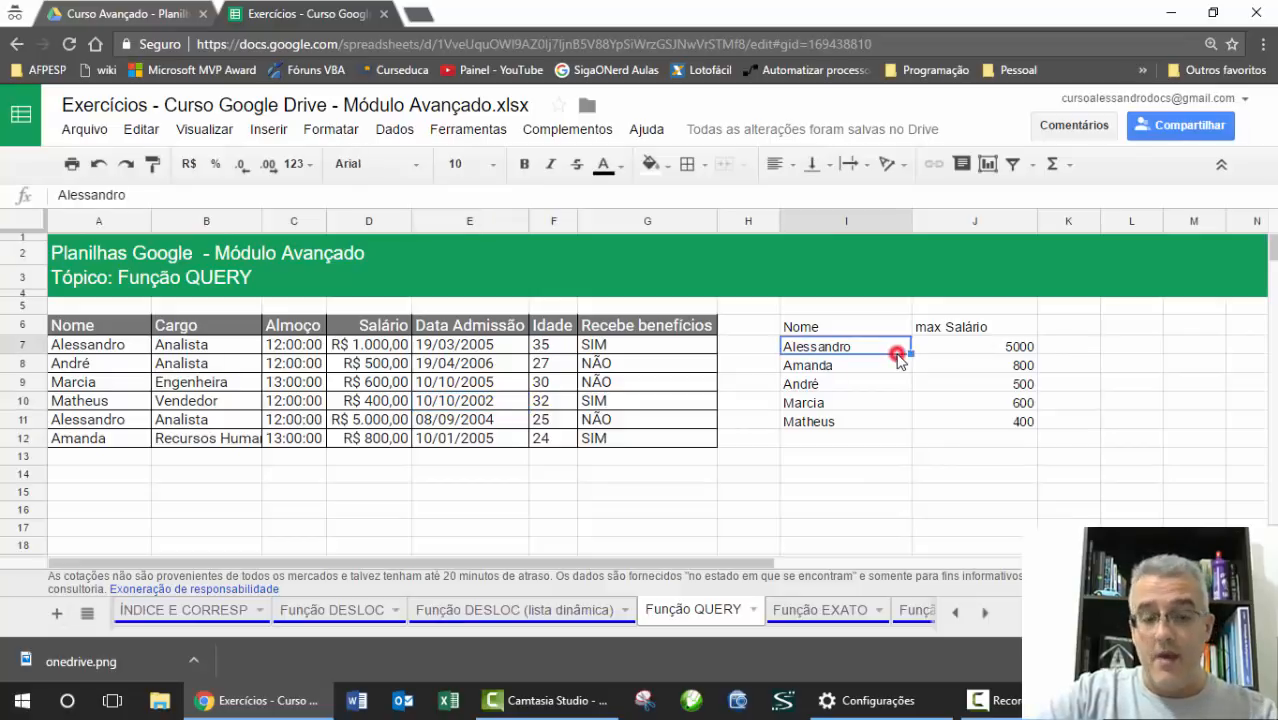
Open the I6 formula for editing and bring up the full help article on QUERY.
{"action": "left_click", "coordinate": [829, 328]}
{"action": "key", "text": "F2"}
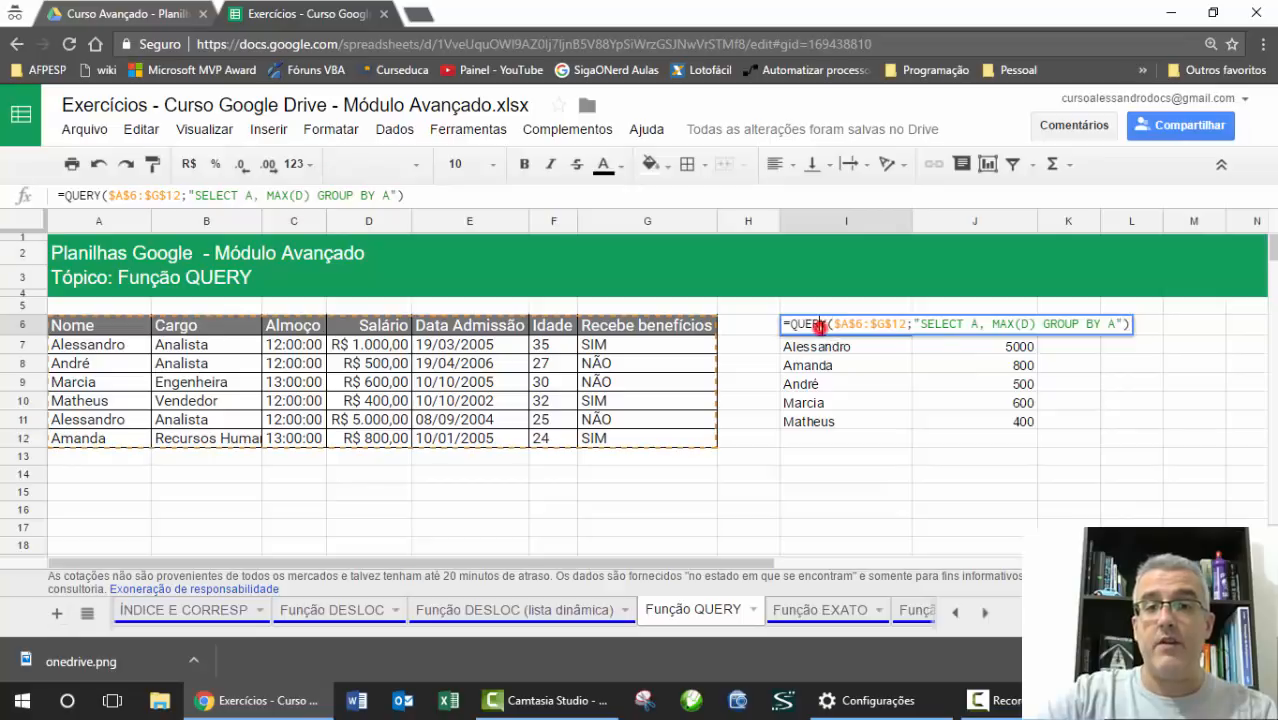
{"action": "left_click", "coordinate": [818, 324]}
{"action": "left_click", "coordinate": [870, 603]}
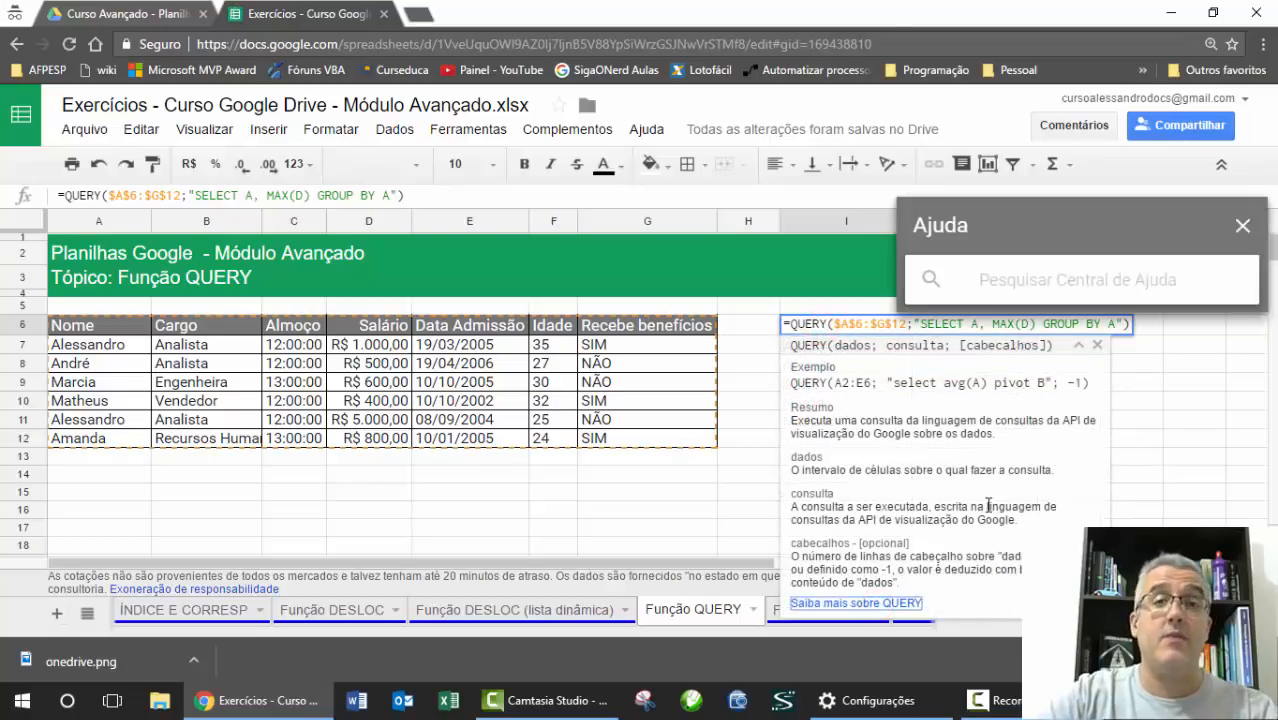
Review the query argument notes and the headers and order by examples in the help article, and close it and the I6 formula.
{"action": "scroll", "coordinate": [1090, 360], "scroll_direction": "down", "scroll_amount": 10}
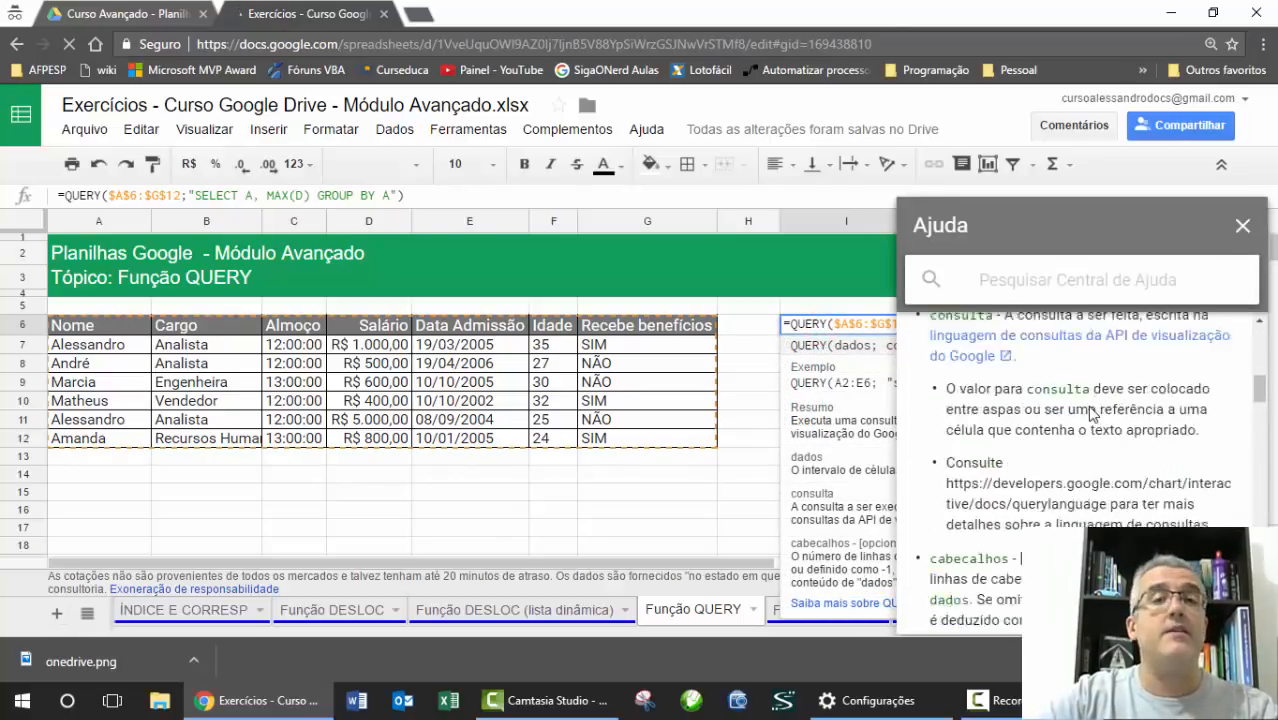
{"action": "scroll", "coordinate": [1093, 415], "scroll_direction": "down", "scroll_amount": 8}
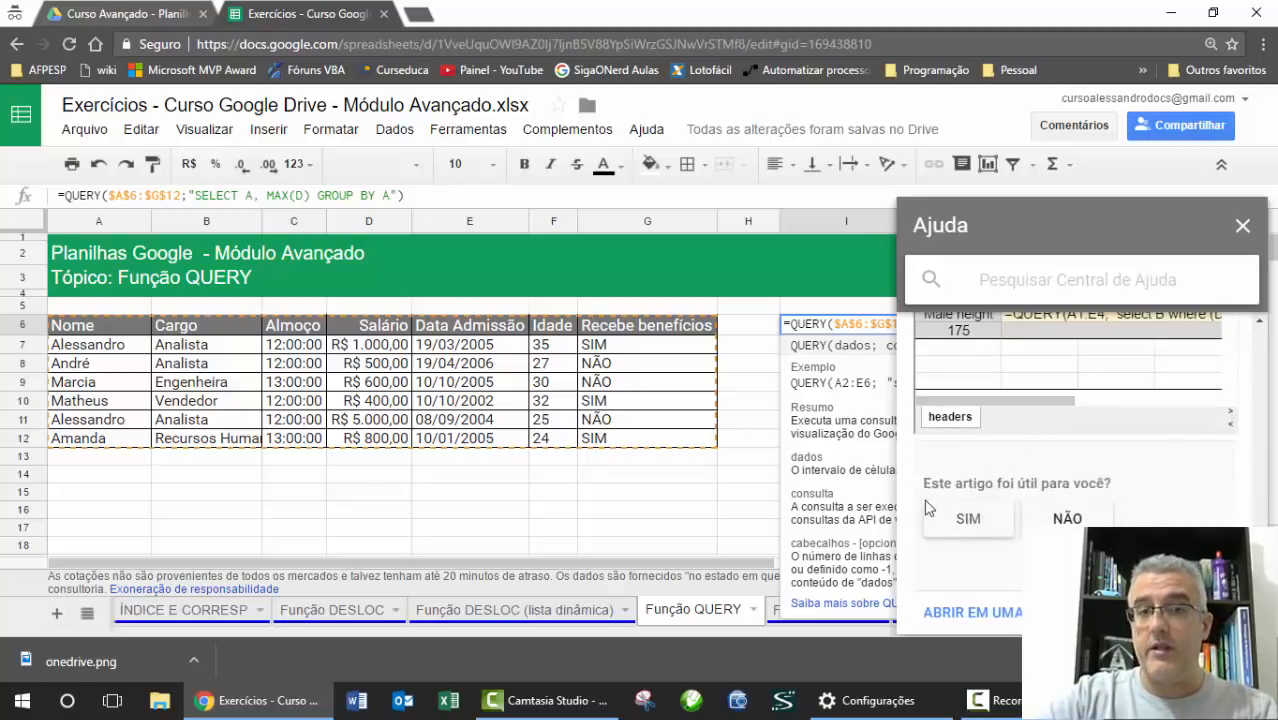
{"action": "scroll", "coordinate": [1042, 469], "scroll_direction": "up", "scroll_amount": 3}
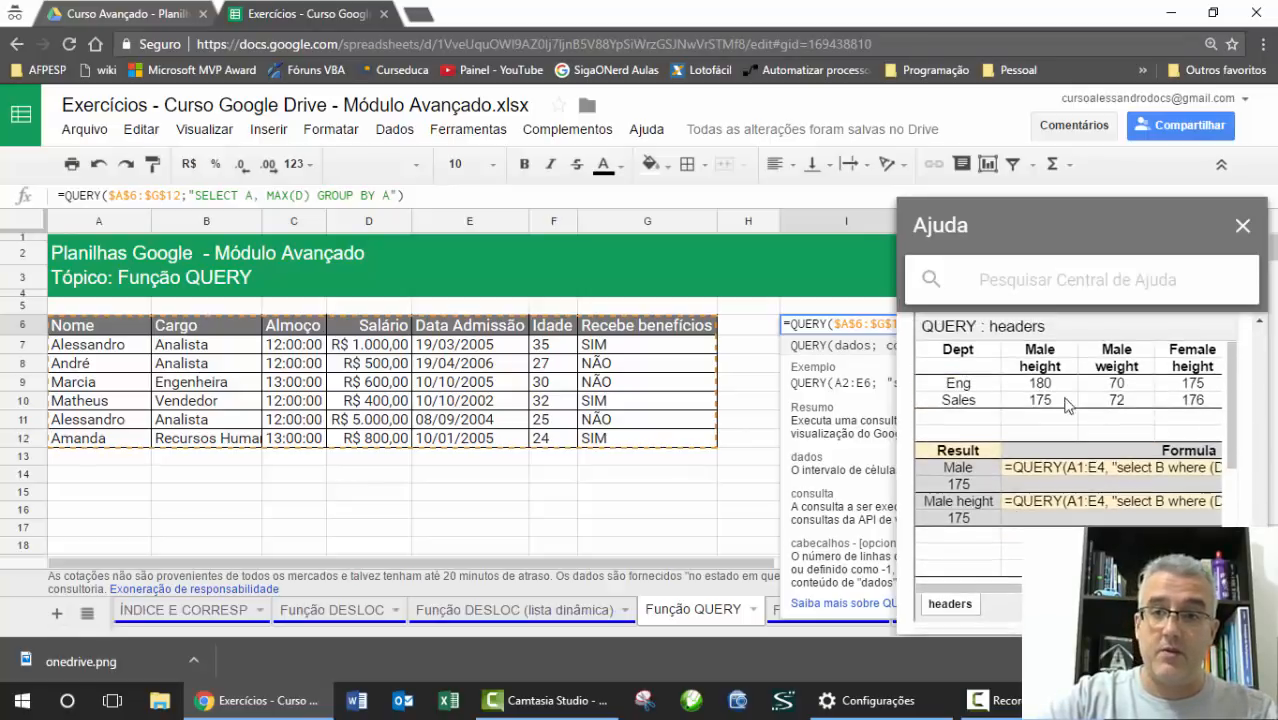
{"action": "scroll", "coordinate": [1042, 469], "scroll_direction": "up", "scroll_amount": 5}
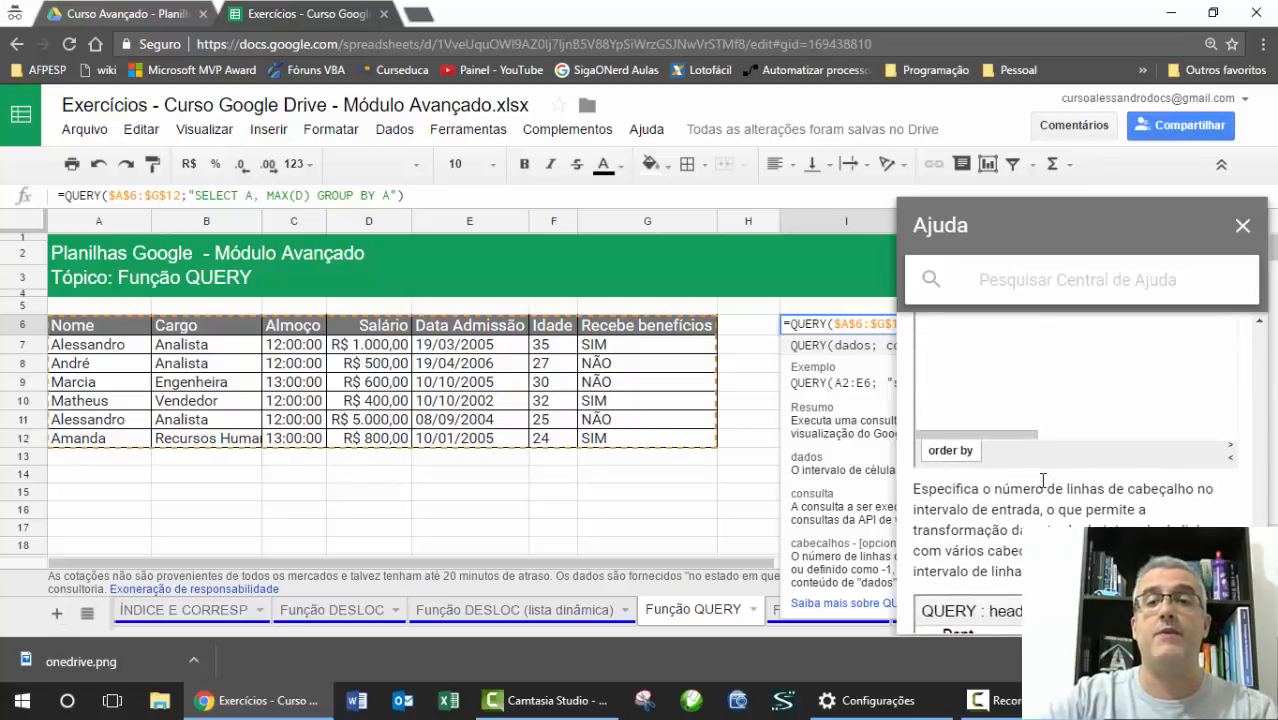
{"action": "scroll", "coordinate": [1042, 481], "scroll_direction": "up", "scroll_amount": 3}
{"action": "left_click", "coordinate": [1242, 226]}
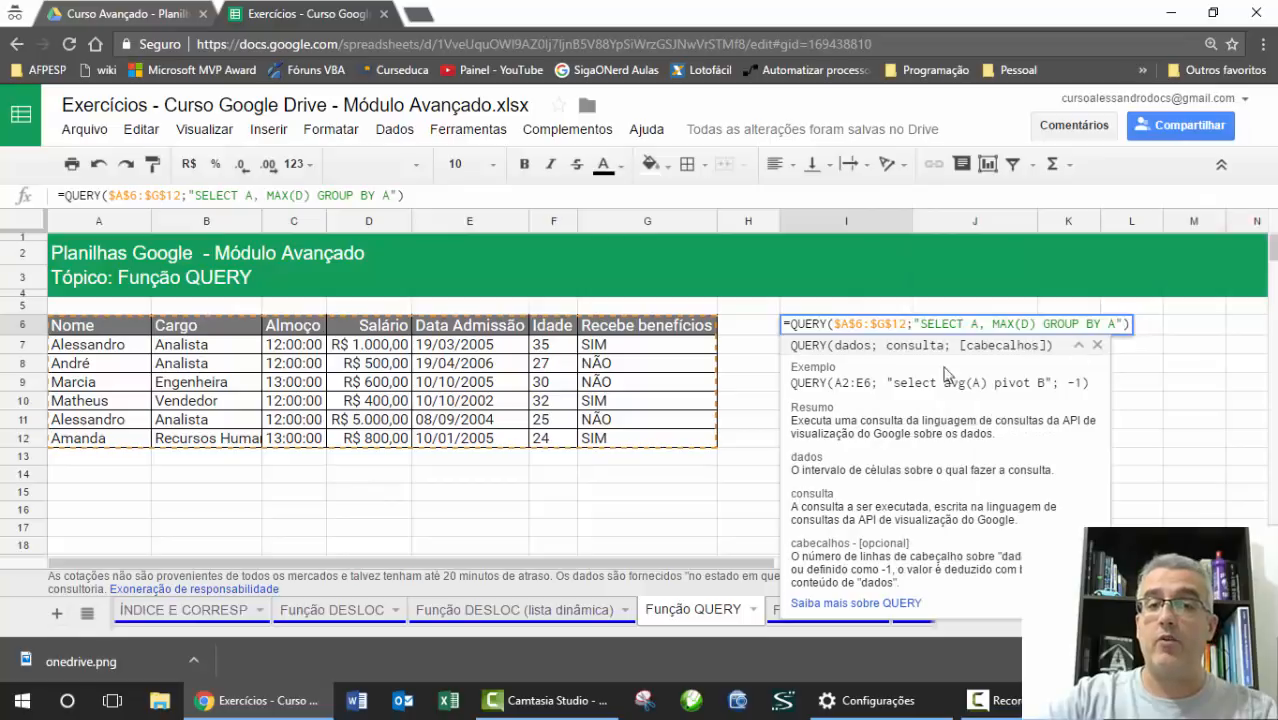
{"action": "key", "text": "Return"}
{"action": "left_click", "coordinate": [695, 400]}
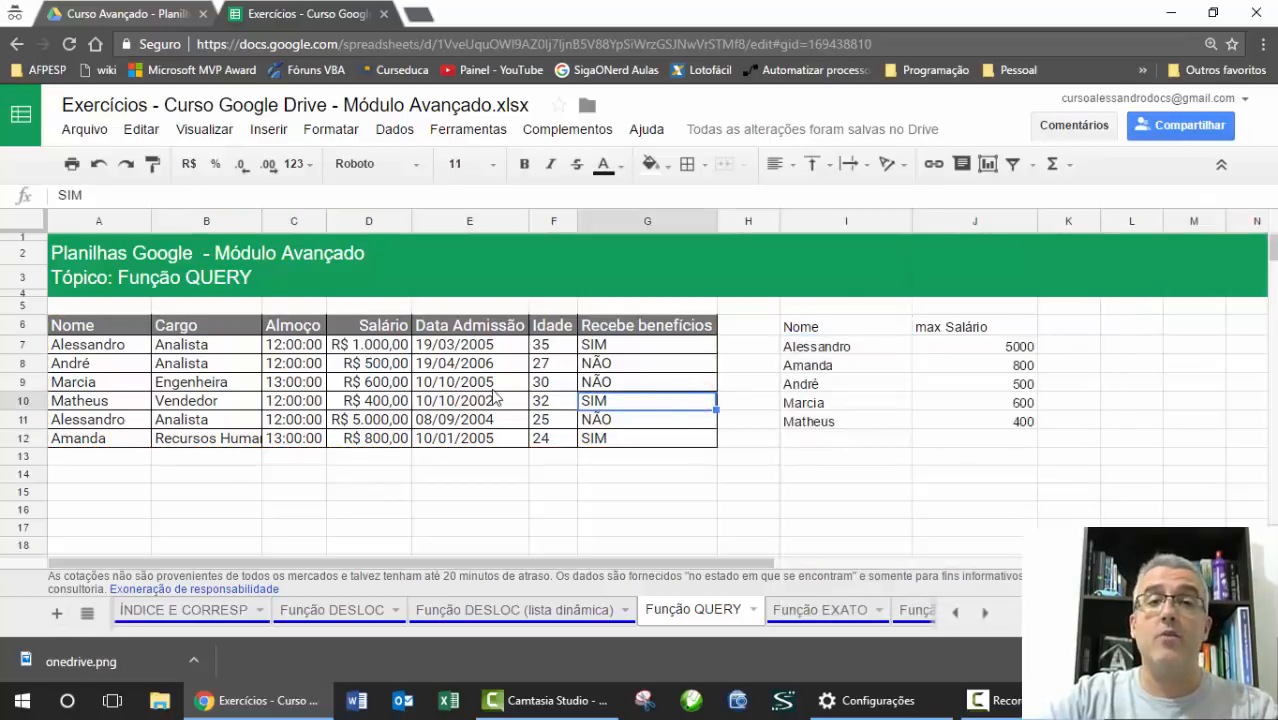